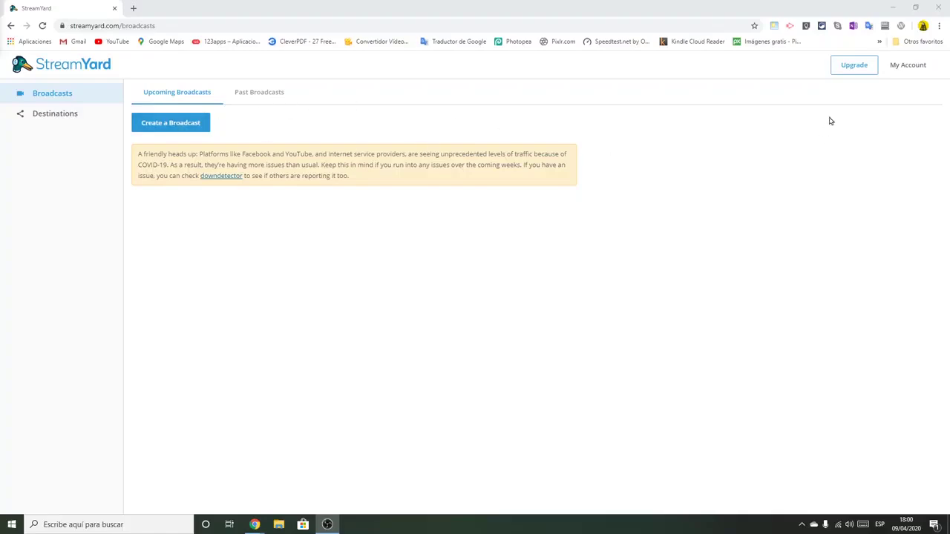
# Review the account options, the connected destinations and the platforms offered for adding a new destination
pyautogui.click(908, 71)
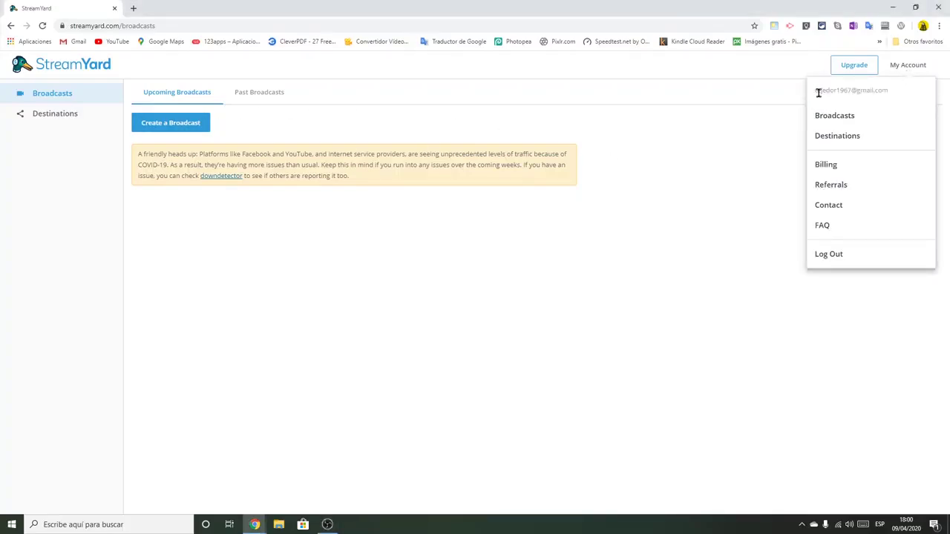
pyautogui.click(712, 73)
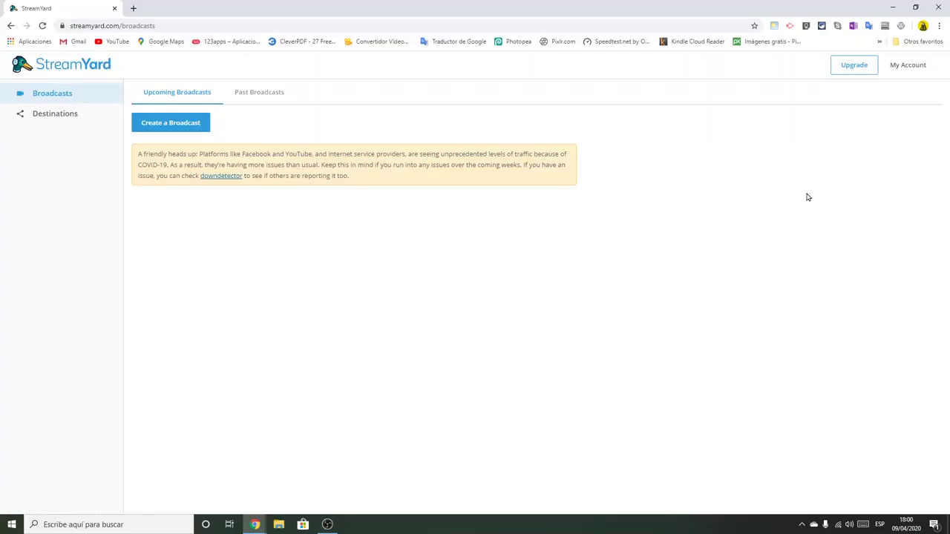
pyautogui.click(55, 117)
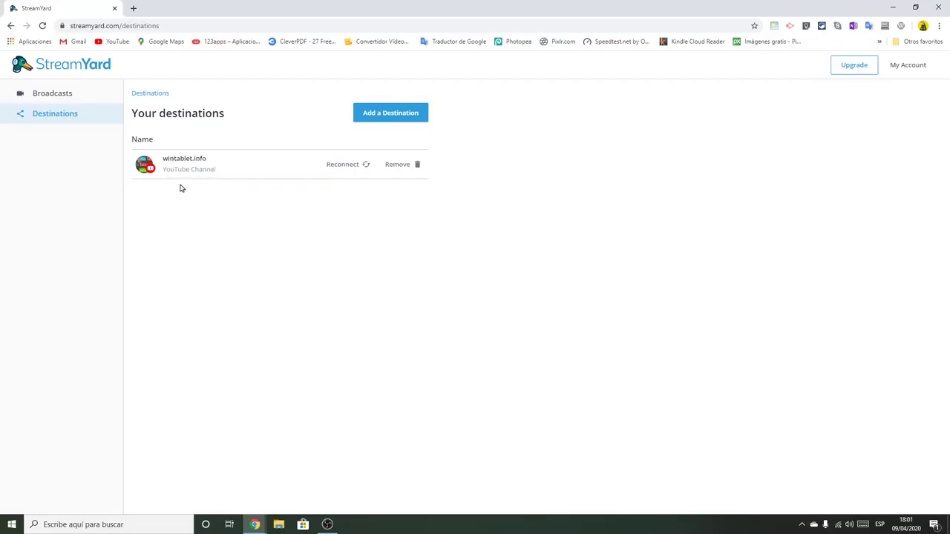
pyautogui.click(391, 116)
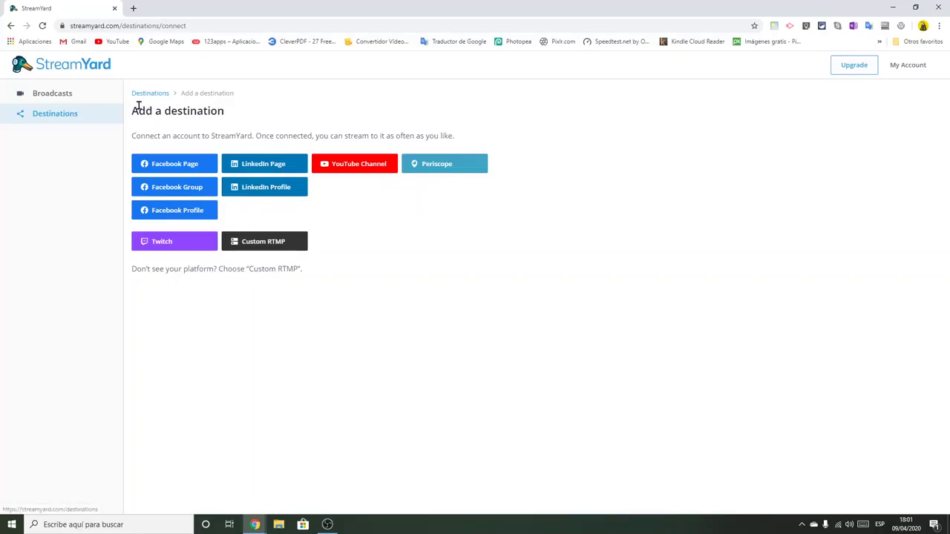
pyautogui.click(45, 114)
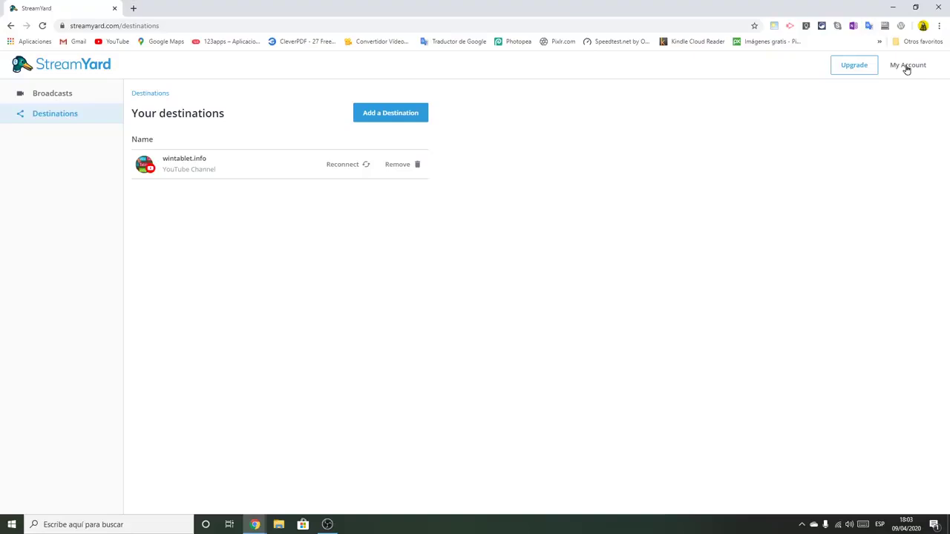
# Compare the features, limits and prices of the Free, Basic and Professional plans, including the explanations of individual features
pyautogui.click(856, 69)
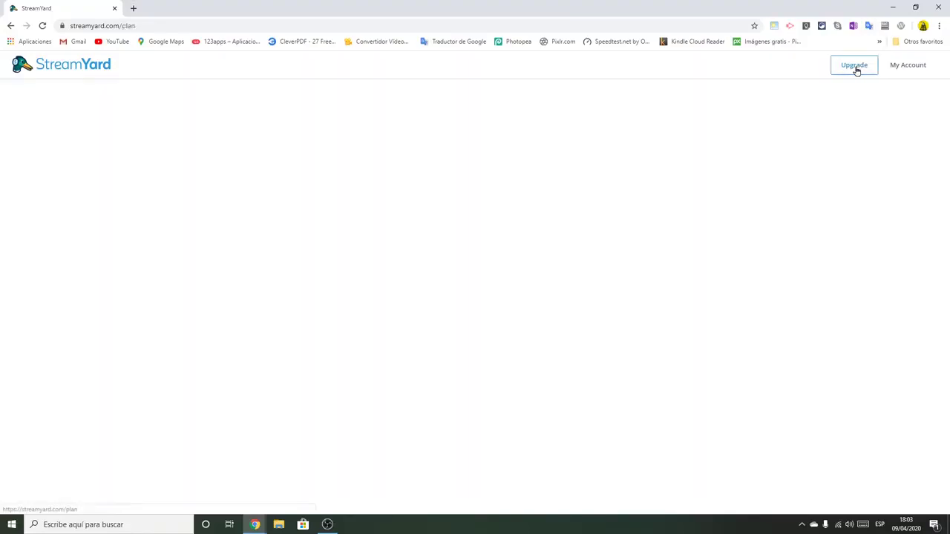
pyautogui.scroll(-1, 708, 277)
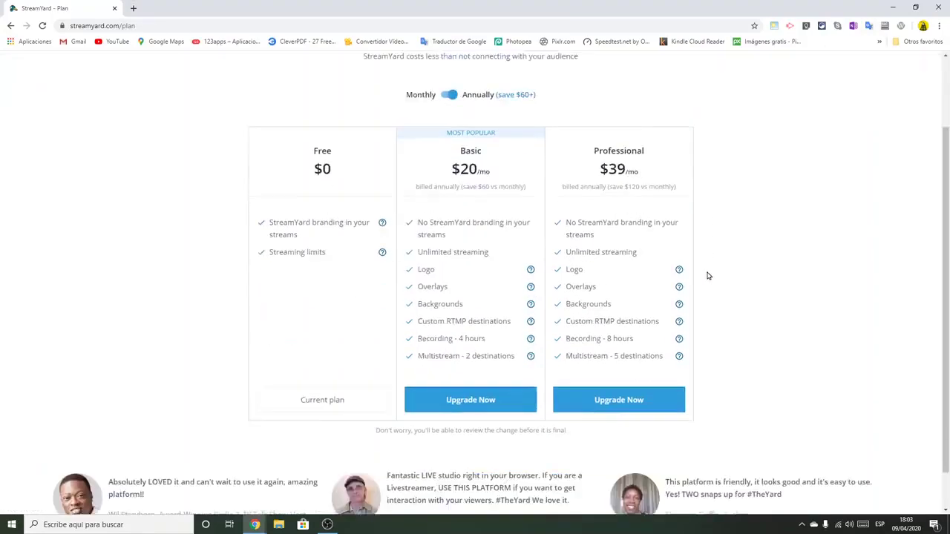
pyautogui.scroll(-1, 713, 280)
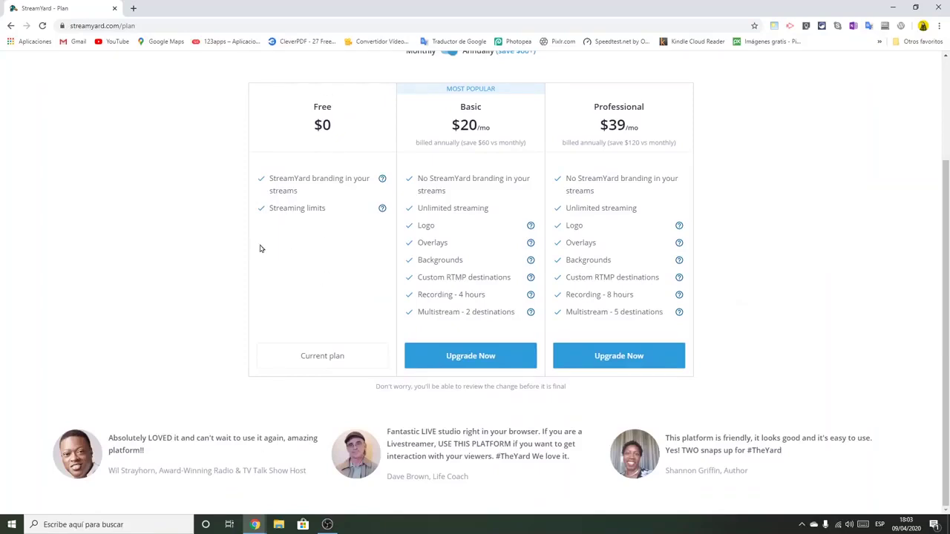
pyautogui.moveTo(383, 181)
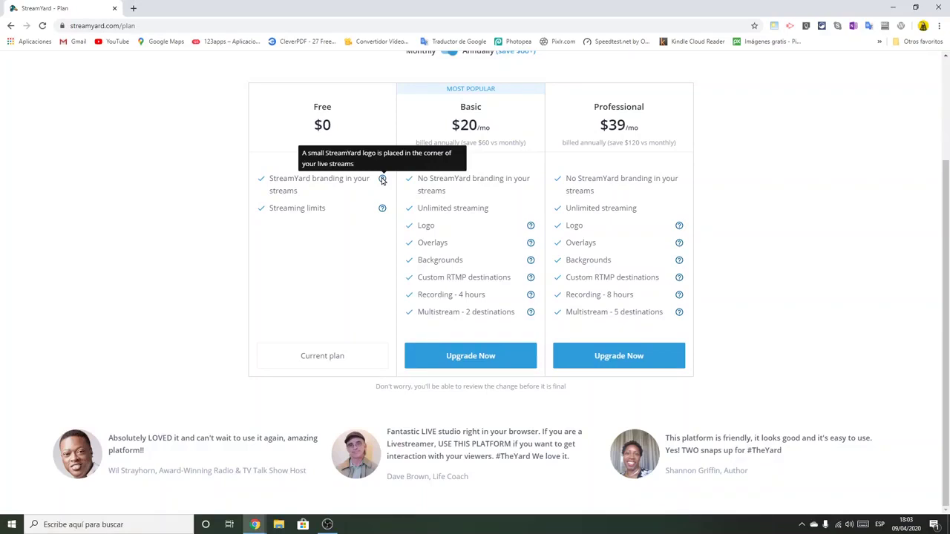
pyautogui.moveTo(383, 210)
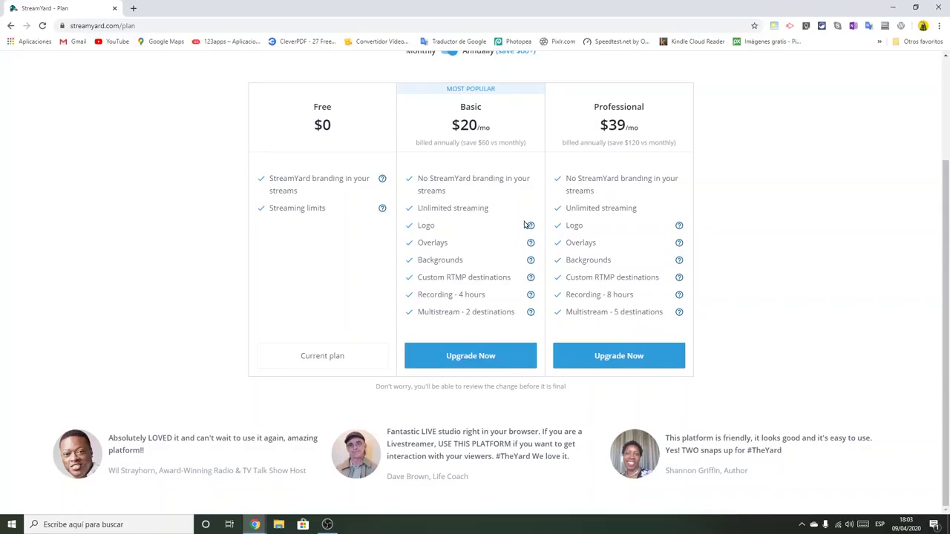
pyautogui.moveTo(530, 227)
pyautogui.moveTo(526, 248)
pyautogui.moveTo(532, 262)
pyautogui.moveTo(538, 297)
pyautogui.scroll(2, 337, 347)
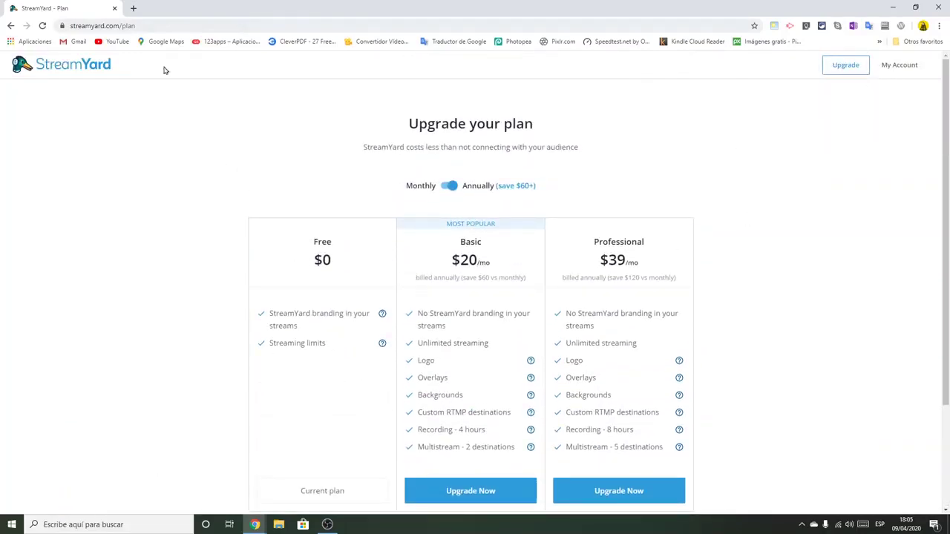
# Go back through the broadcasts and destinations pages to the past broadcasts and inspect the options for "Demo de StreamYard"
pyautogui.click(98, 67)
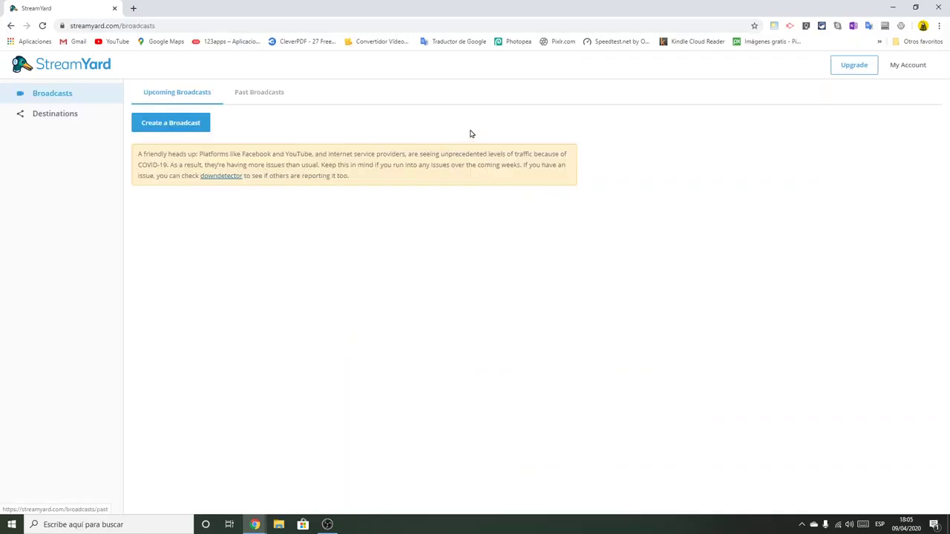
pyautogui.click(58, 115)
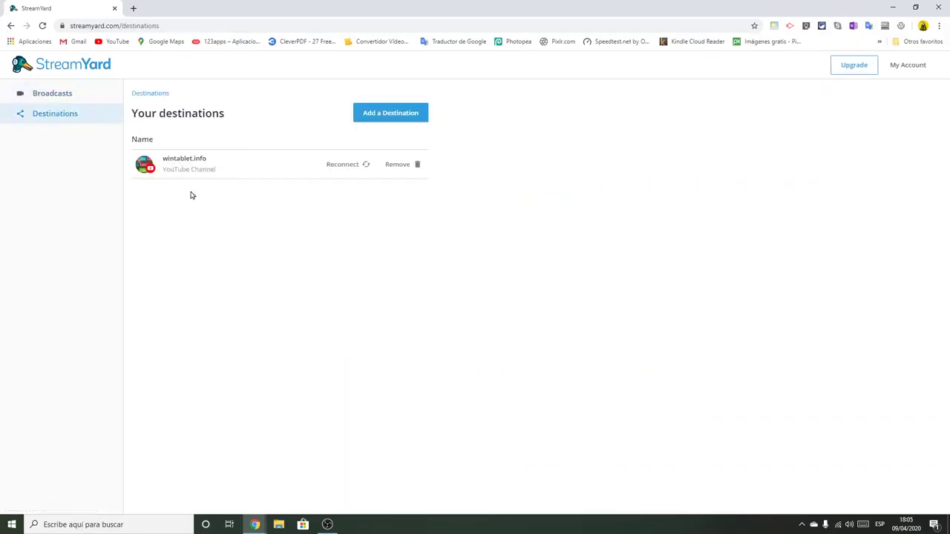
pyautogui.click(56, 95)
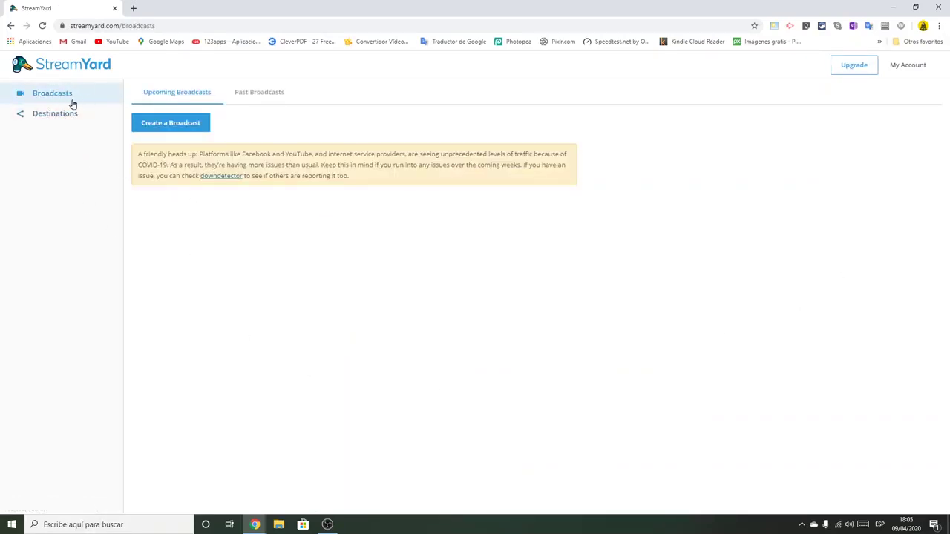
pyautogui.click(257, 95)
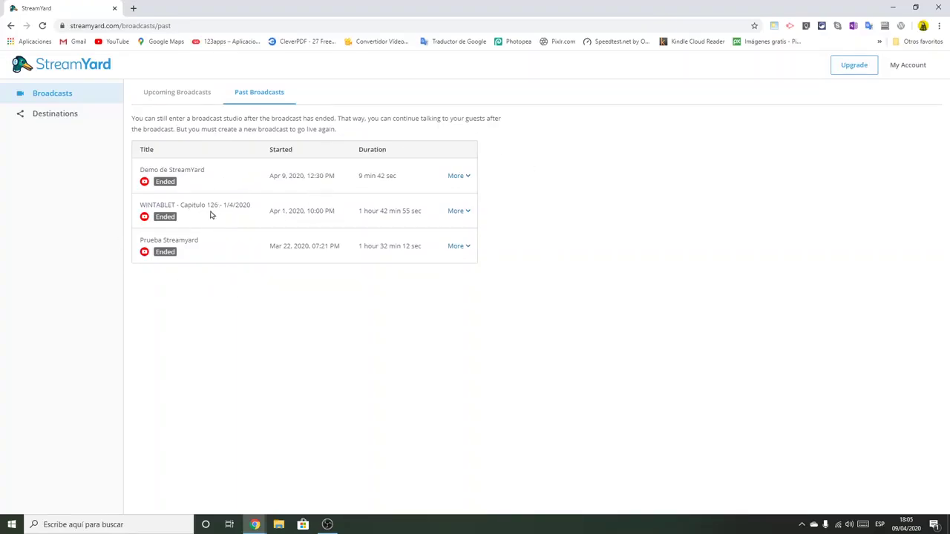
pyautogui.click(466, 178)
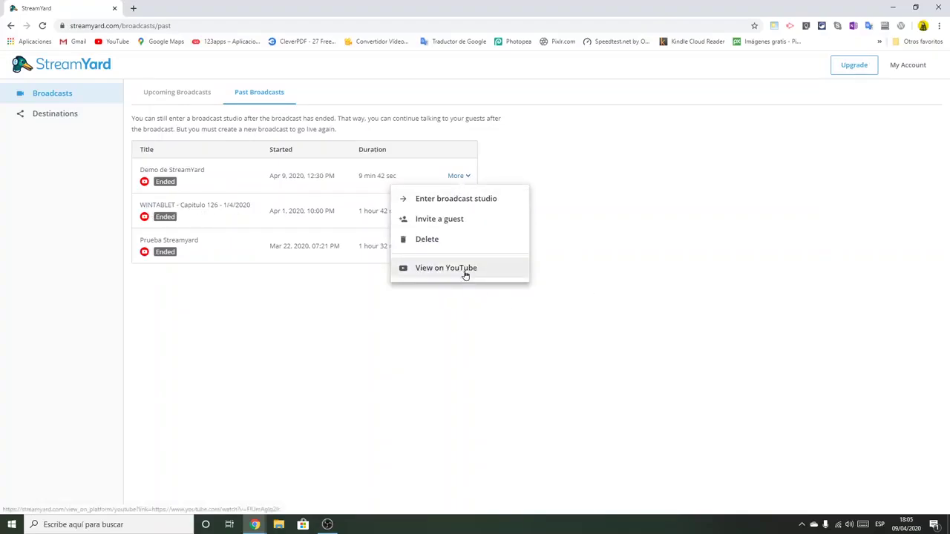
pyautogui.click(584, 290)
# View the past broadcast "WINTABLET - Capitulo 126 - 1/4/2020" on YouTube, pause it and close the video page
pyautogui.click(466, 213)
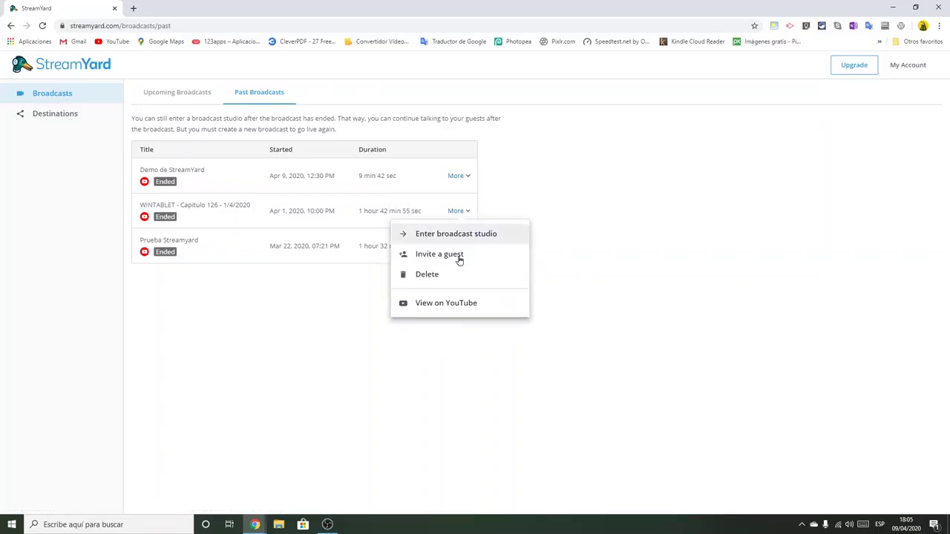
pyautogui.click(437, 310)
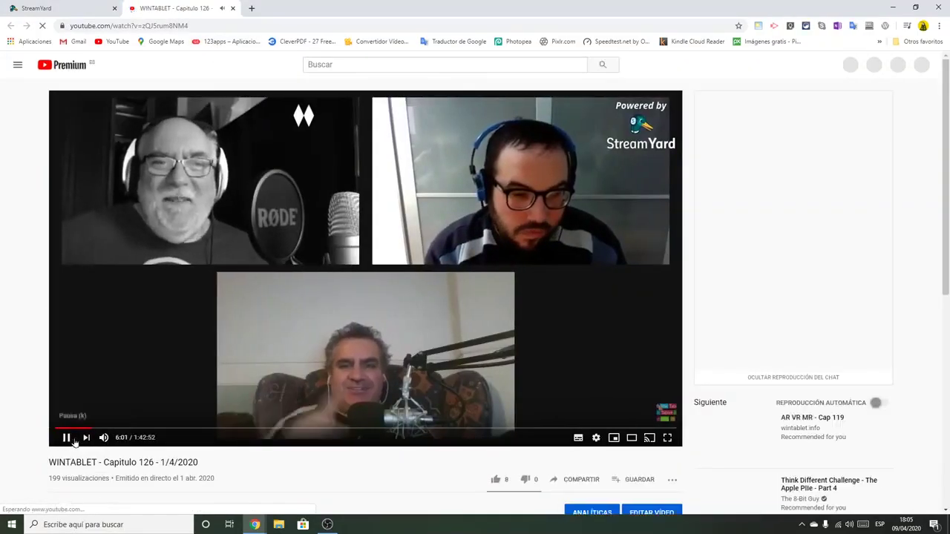
pyautogui.click(65, 437)
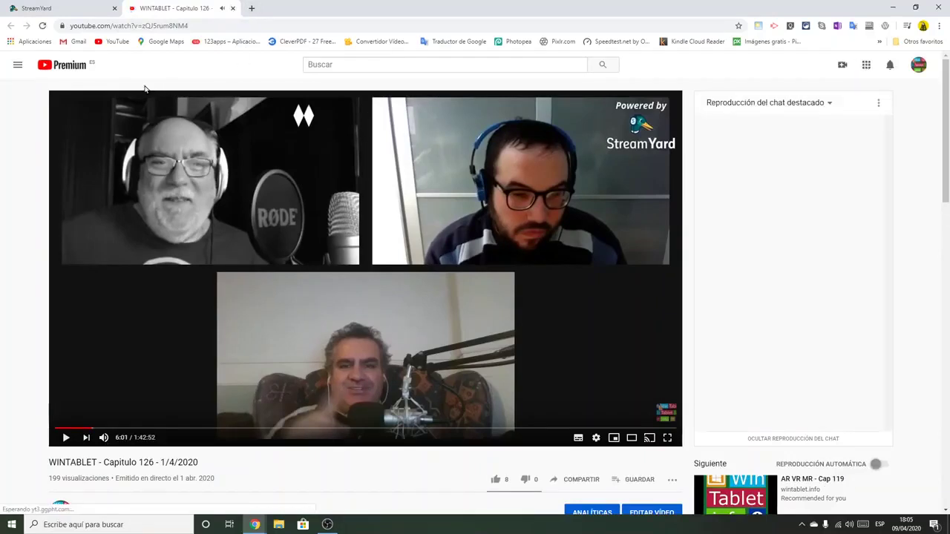
pyautogui.click(232, 8)
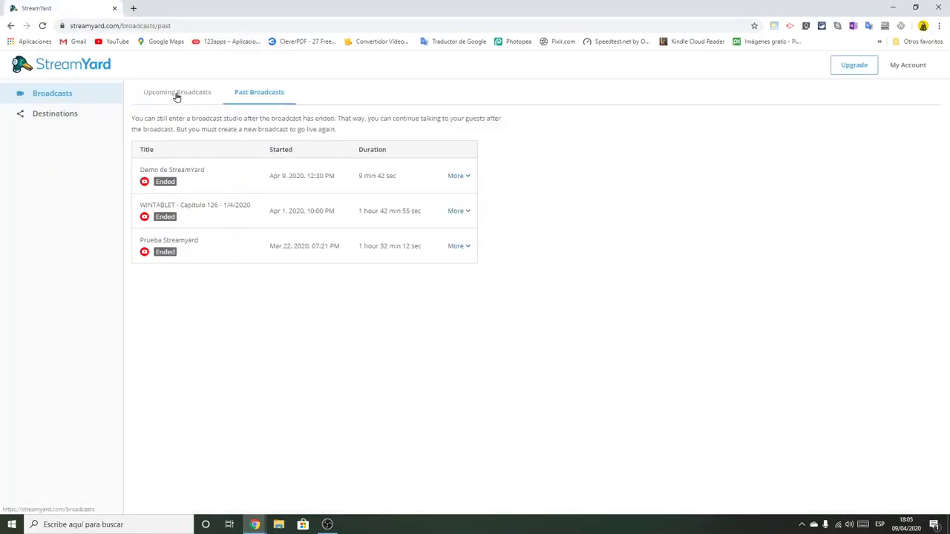
# Start a new broadcast from the upcoming broadcasts page with the wintablet.info YouTube channel as its destination
pyautogui.click(183, 93)
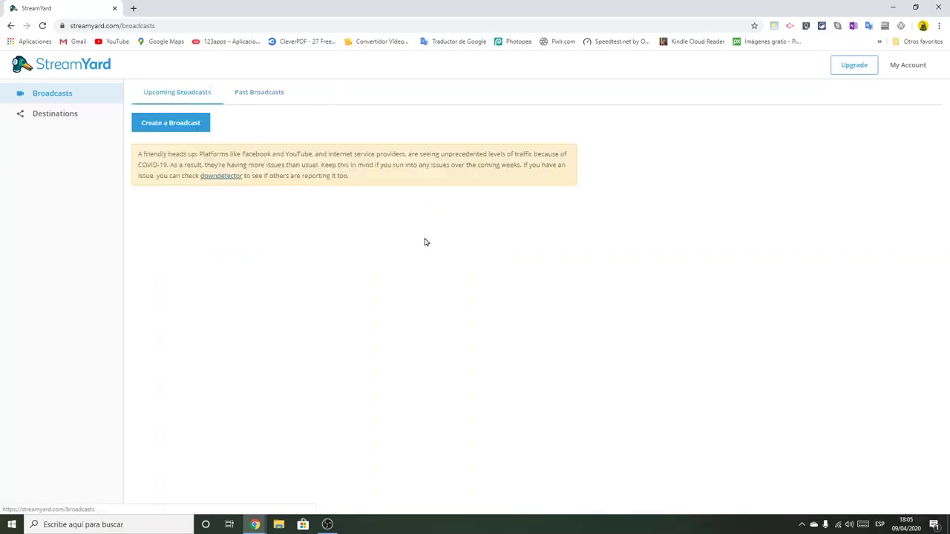
pyautogui.click(175, 125)
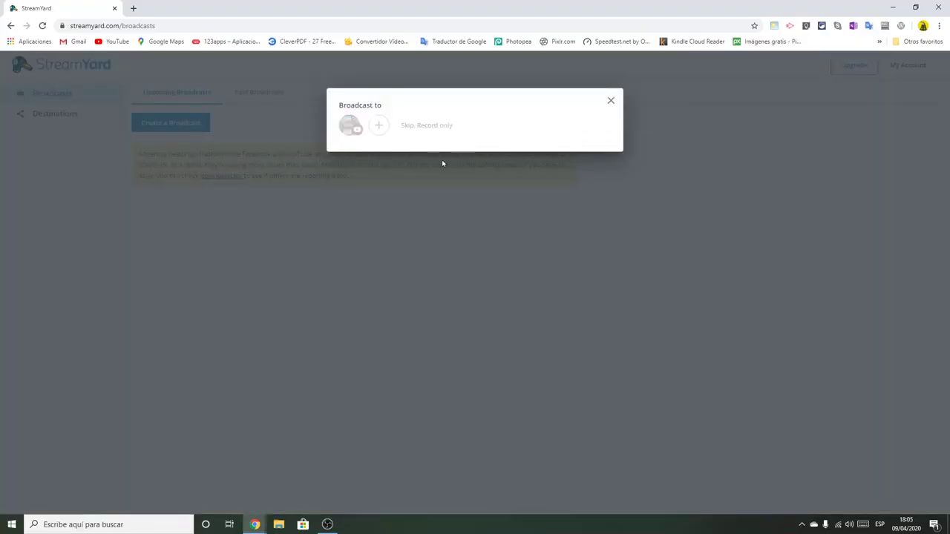
pyautogui.click(349, 126)
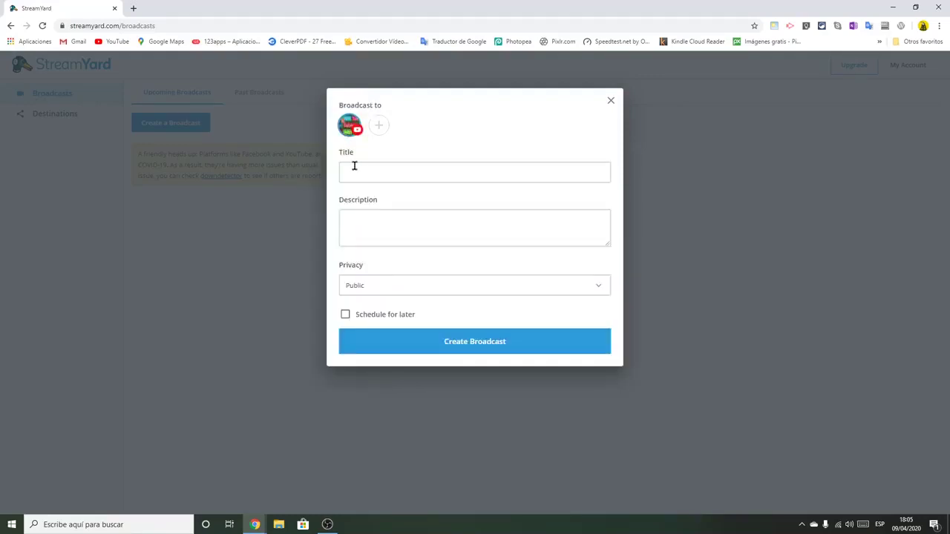
# Title the broadcast "Usando Streamyard para emitir directos"
pyautogui.click(379, 168)
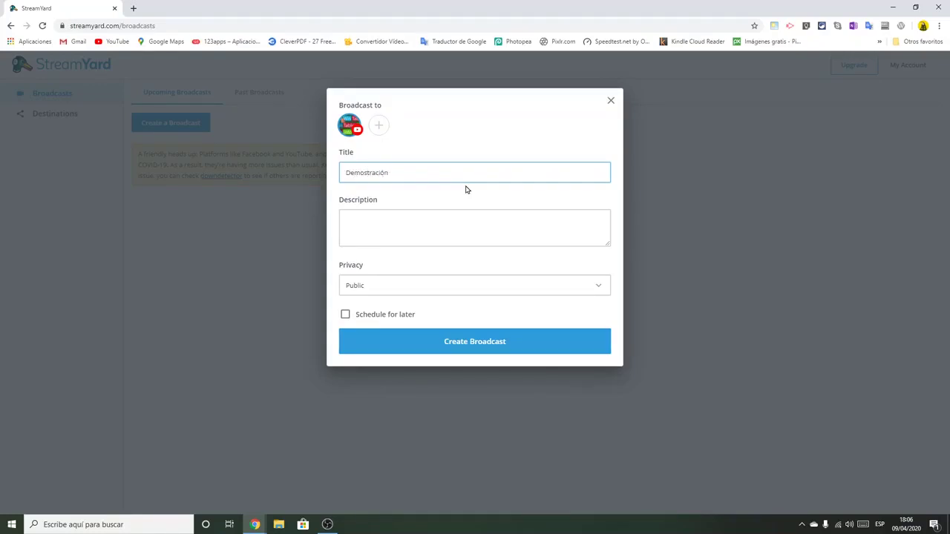
pyautogui.press('BackSpace')
pyautogui.press('BackSpace')
pyautogui.press('BackSpace')
pyautogui.press('BackSpace')
pyautogui.press('BackSpace')
pyautogui.press('BackSpace')
pyautogui.press('BackSpace')
pyautogui.press('BackSpace')
pyautogui.press('BackSpace')
pyautogui.press('BackSpace')
pyautogui.press('BackSpace')
pyautogui.press('BackSpace')
pyautogui.write('rd para emitir directos')
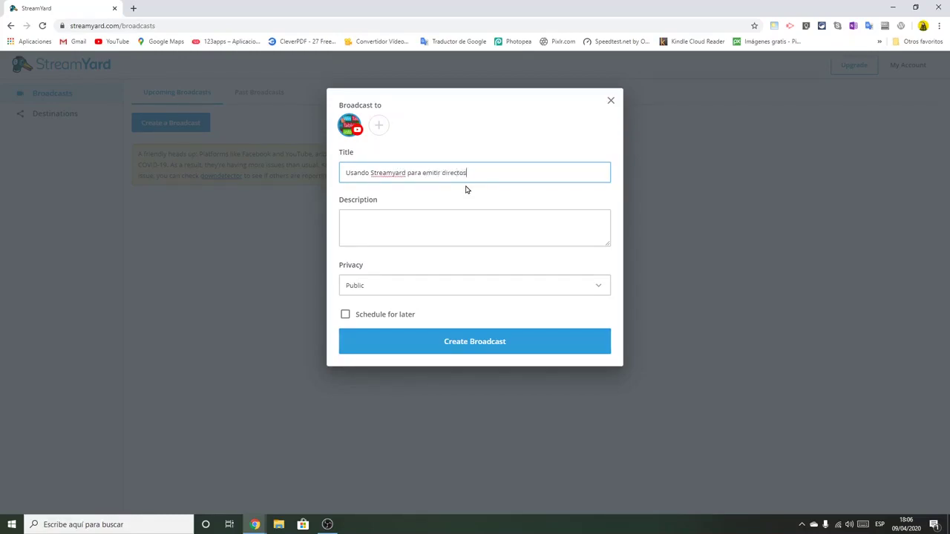
# Enter the description "Como usar el sistema de StreamYard para emisión de directos a Youtube y otras plataformas." and create the broadcast with public privacy
pyautogui.click(452, 220)
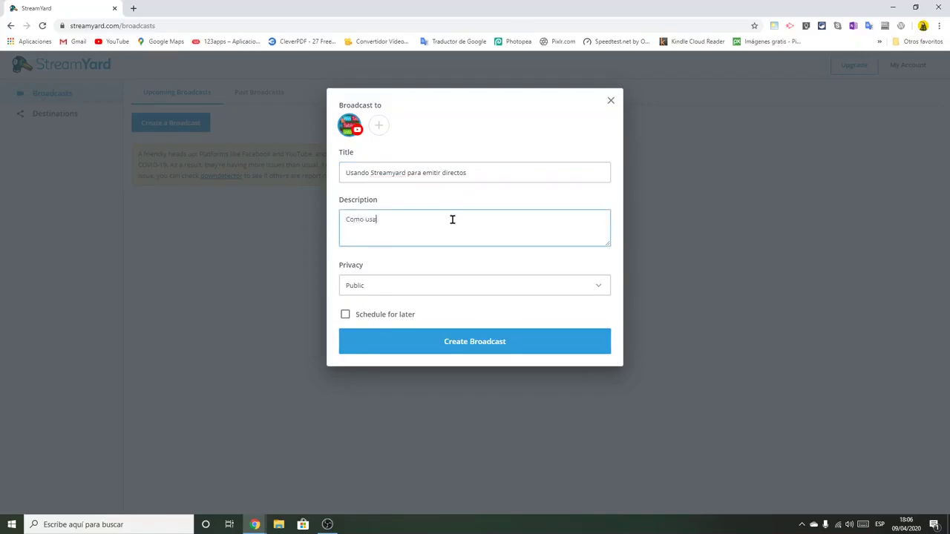
pyautogui.write('Como usar el sistema de StreamYard para emisión de directos')
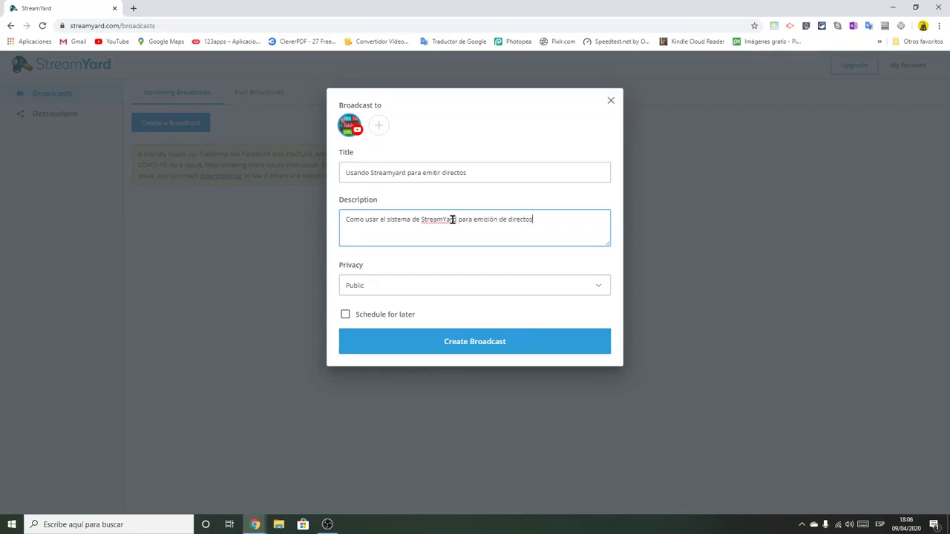
pyautogui.write(' a Youtube ')
pyautogui.write('y otras platado')
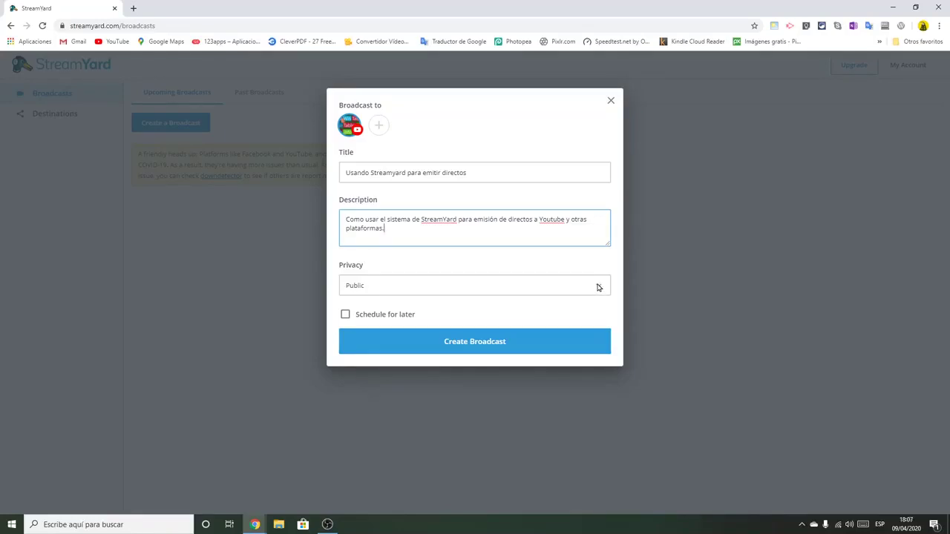
pyautogui.click(469, 346)
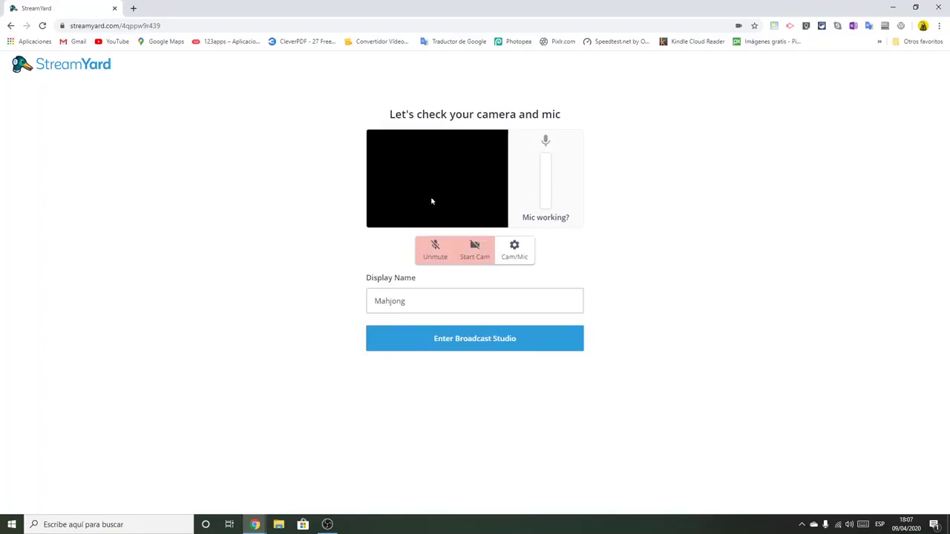
# Check the camera, resolution, microphone and speaker settings, and close the device settings
pyautogui.click(514, 250)
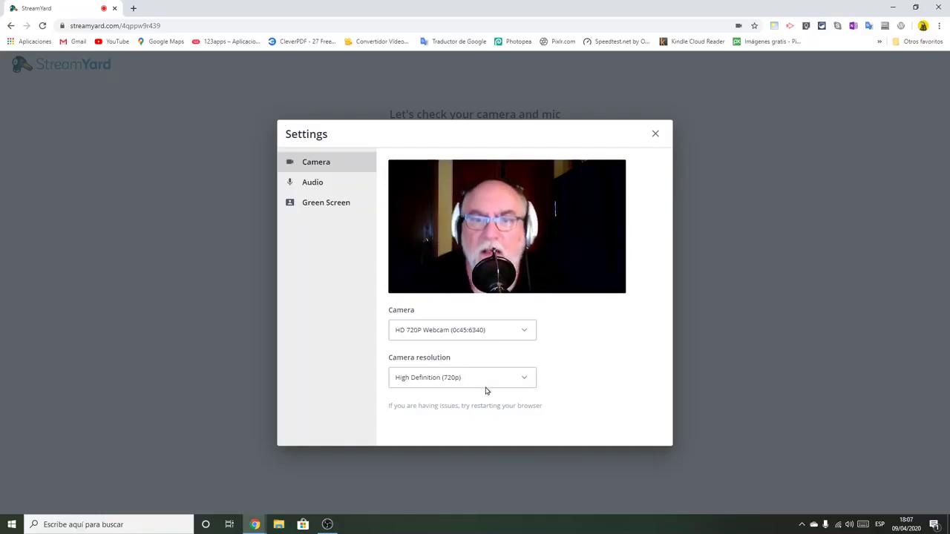
pyautogui.click(311, 190)
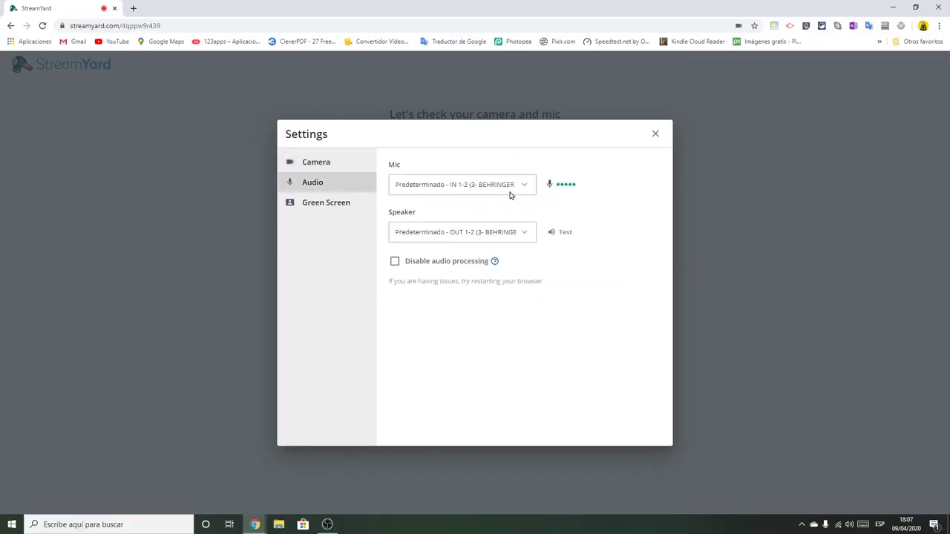
pyautogui.click(318, 164)
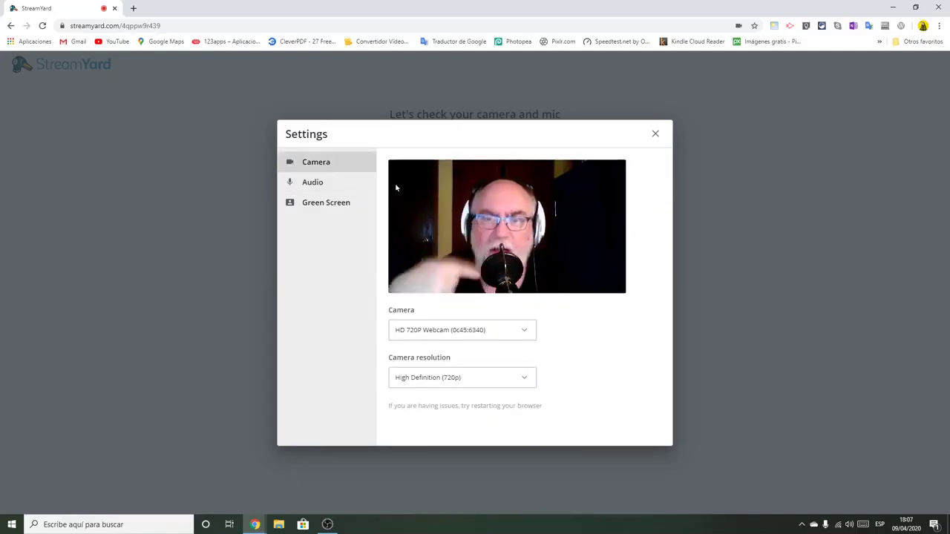
pyautogui.click(654, 134)
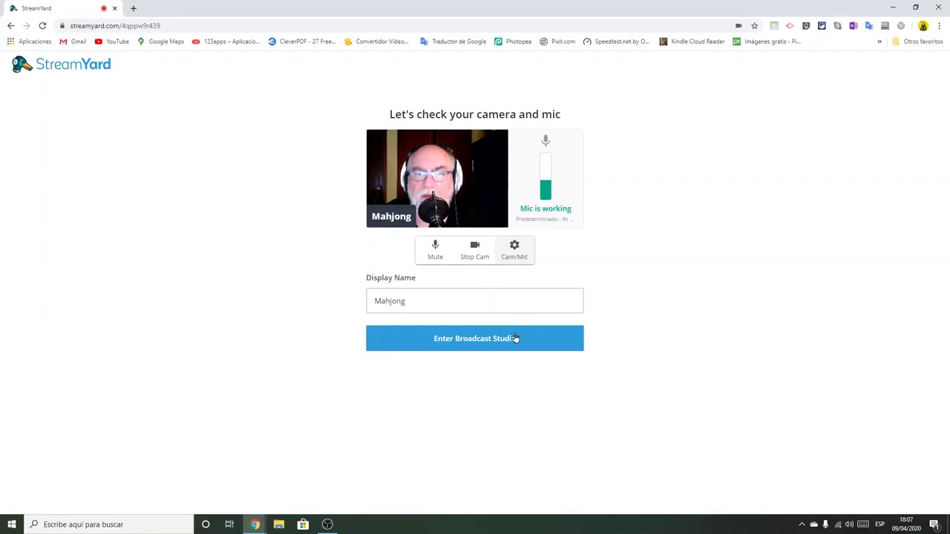
# Enter the broadcast studio and dismiss the hint about adding audio and video to the stream
pyautogui.click(483, 339)
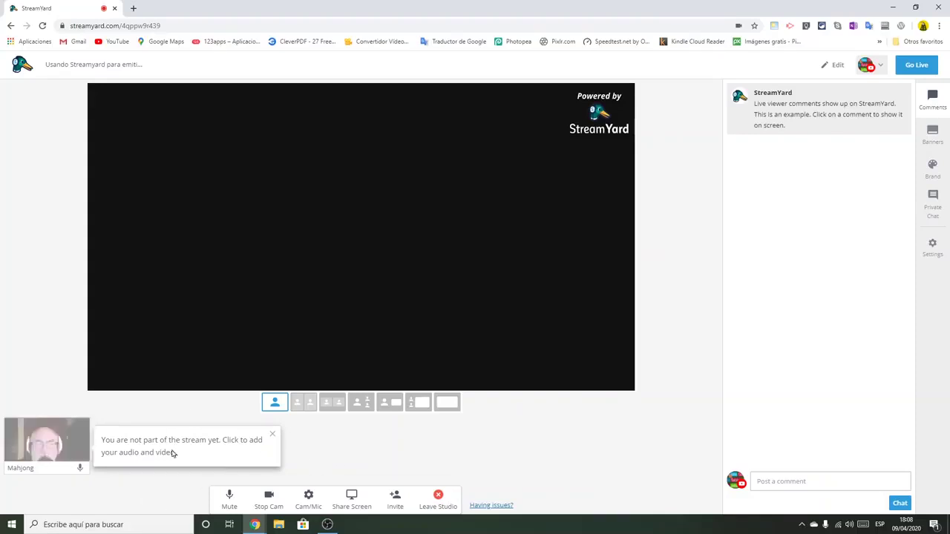
pyautogui.click(272, 437)
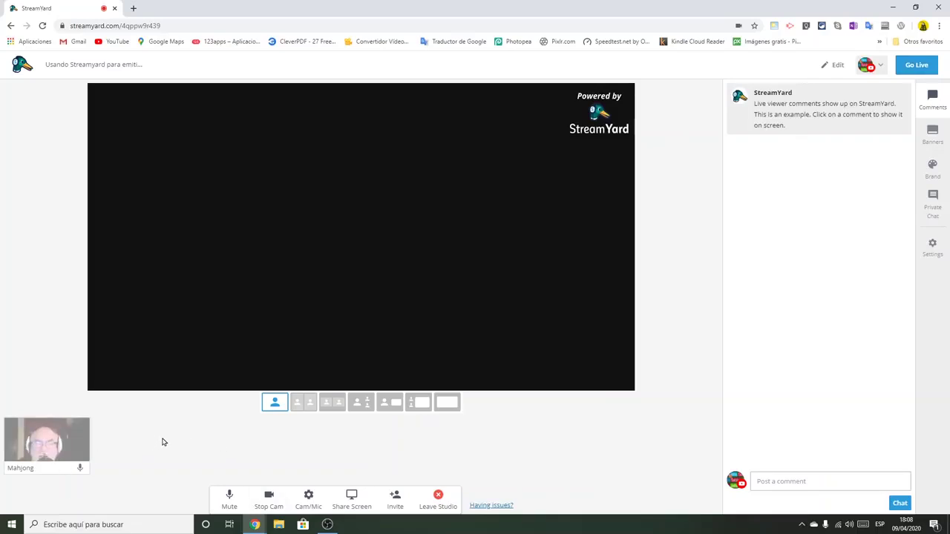
# Add the host's own camera and the first guest's camera to the stream
pyautogui.click(47, 438)
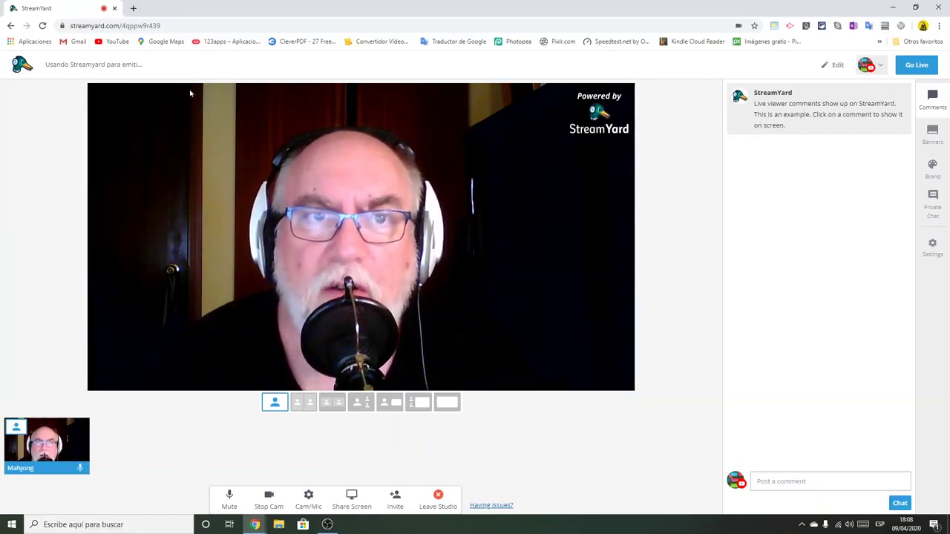
pyautogui.click(175, 26)
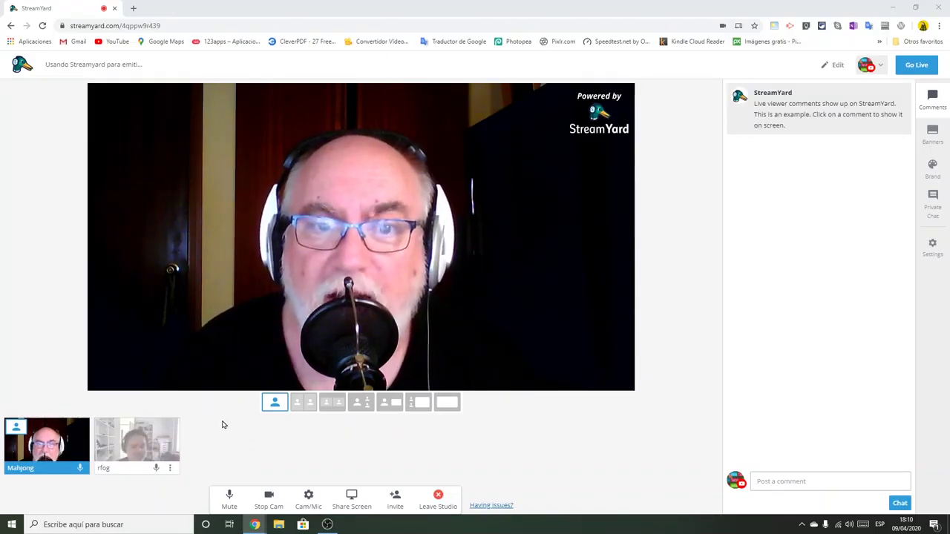
pyautogui.moveTo(137, 432)
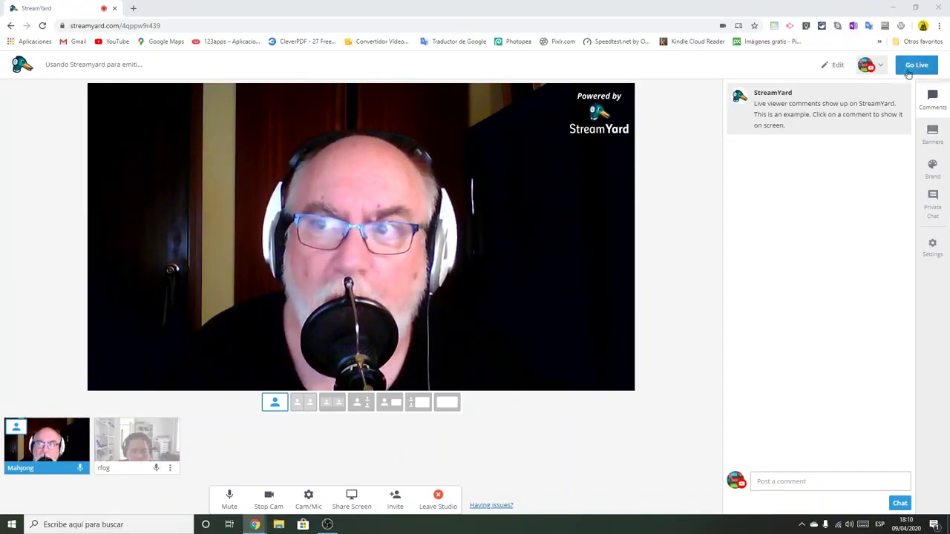
pyautogui.click(136, 436)
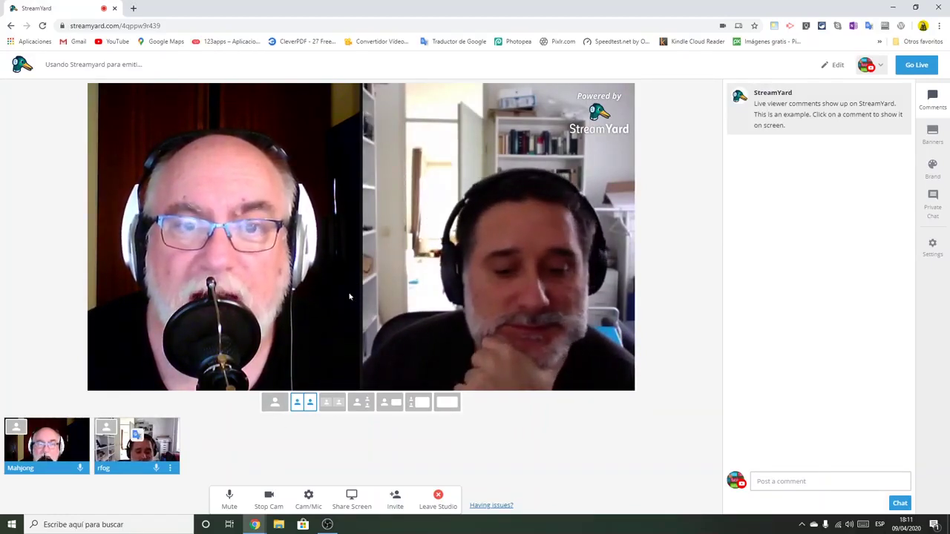
# Compare the cropped side-by-side, uncropped tile and large-speaker layouts with two participants, finishing on the uncropped tiles
pyautogui.click(333, 405)
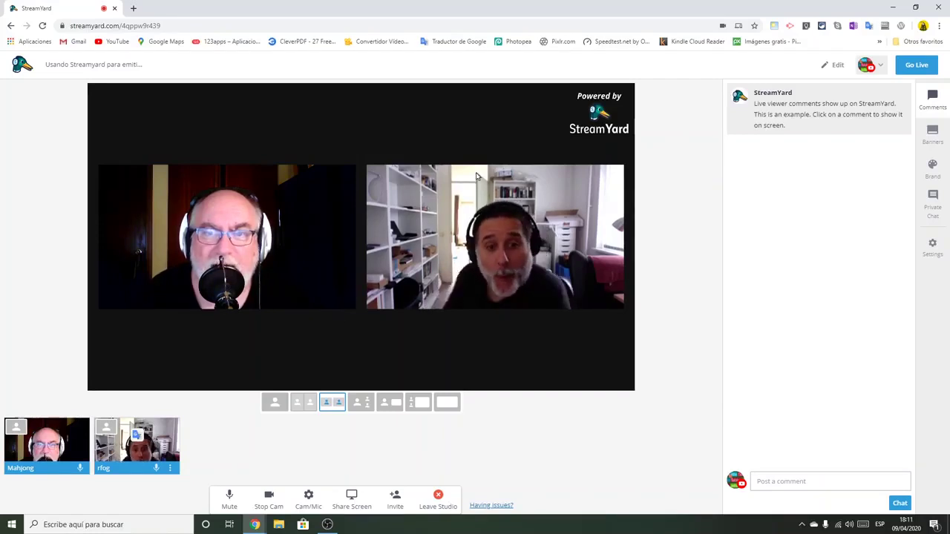
pyautogui.click(302, 404)
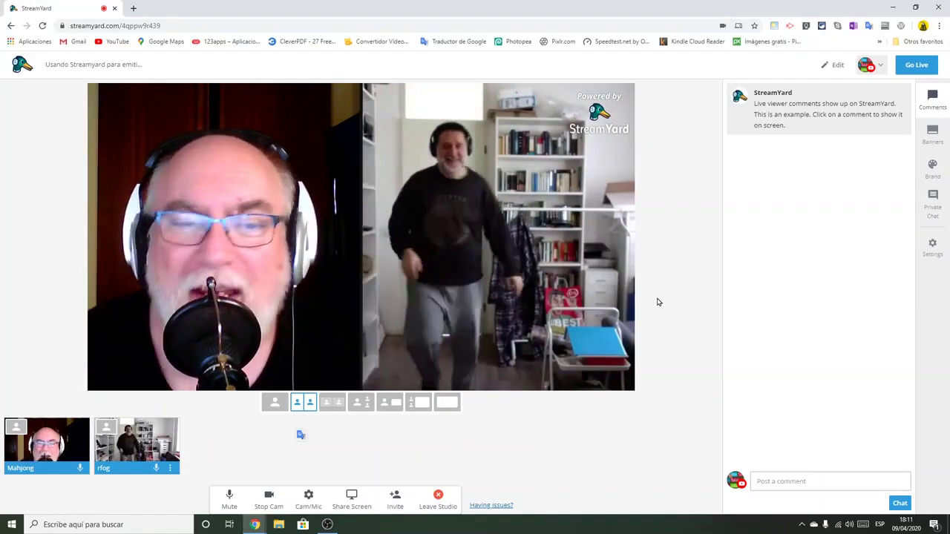
pyautogui.moveTo(33, 444)
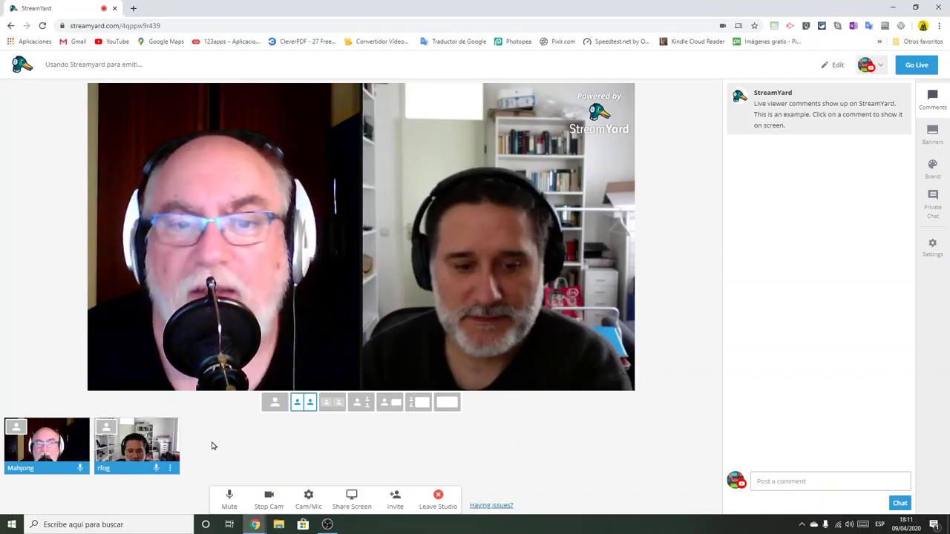
pyautogui.moveTo(130, 446)
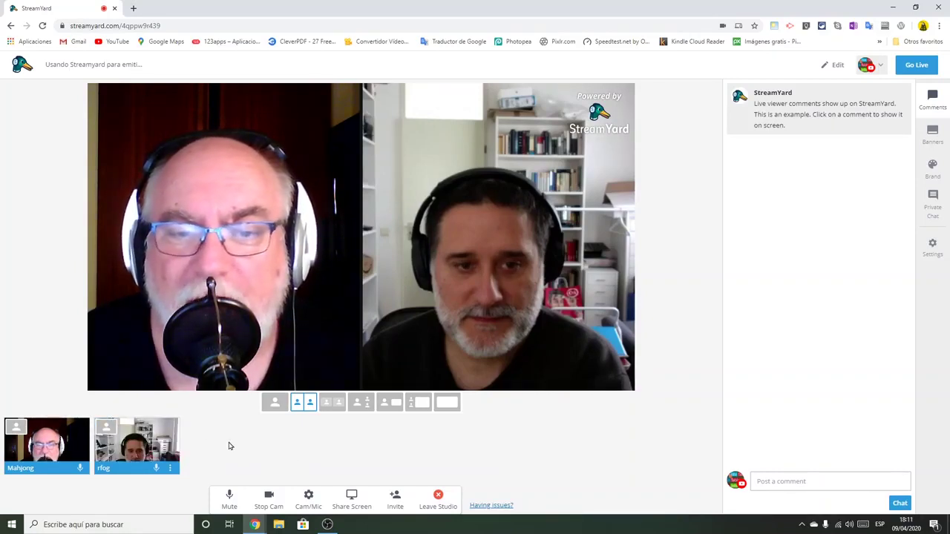
pyautogui.click(360, 403)
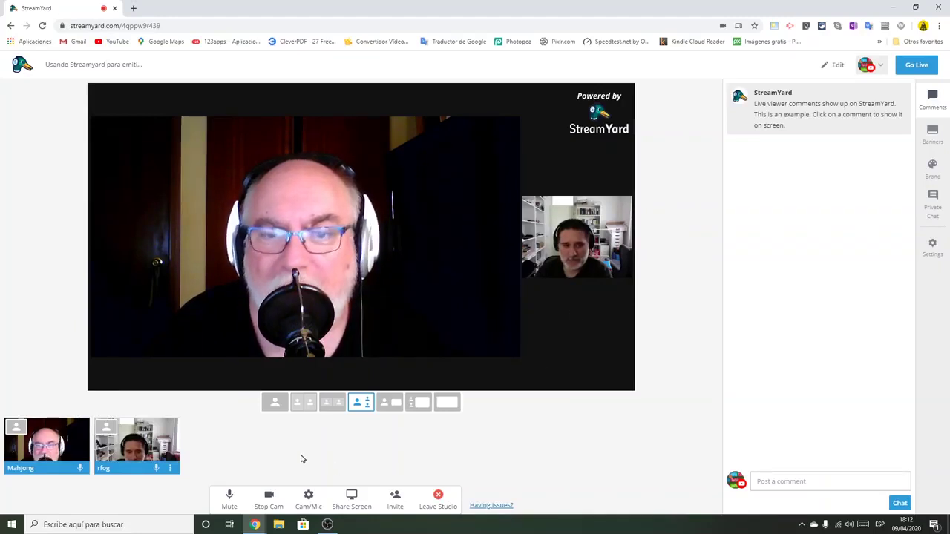
pyautogui.click(304, 406)
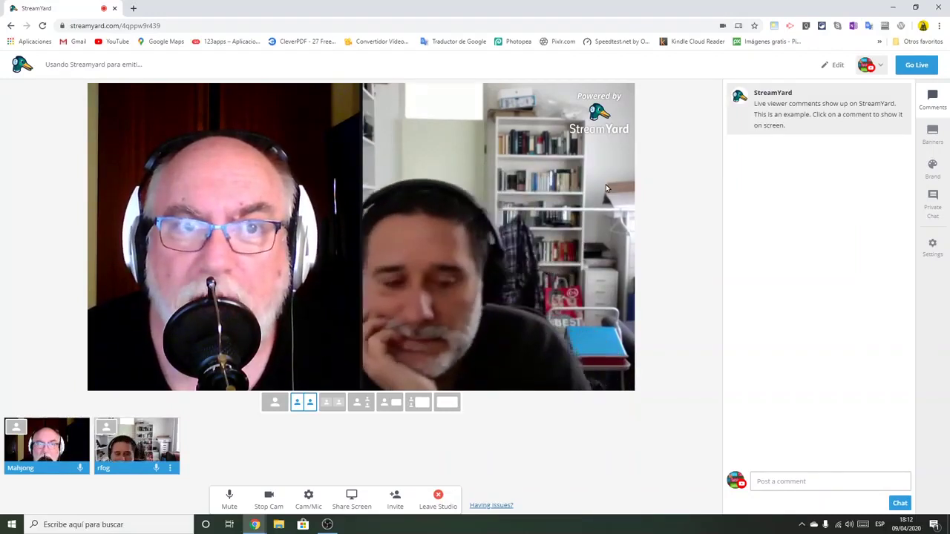
pyautogui.click(325, 408)
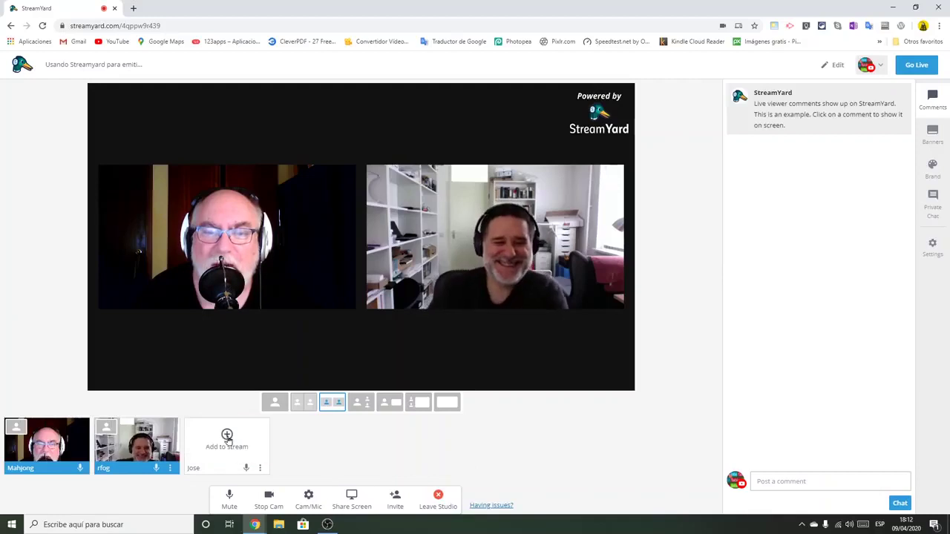
# Add the second guest to the stream, try the cropped column layout and return to uncropped tiles
pyautogui.click(227, 440)
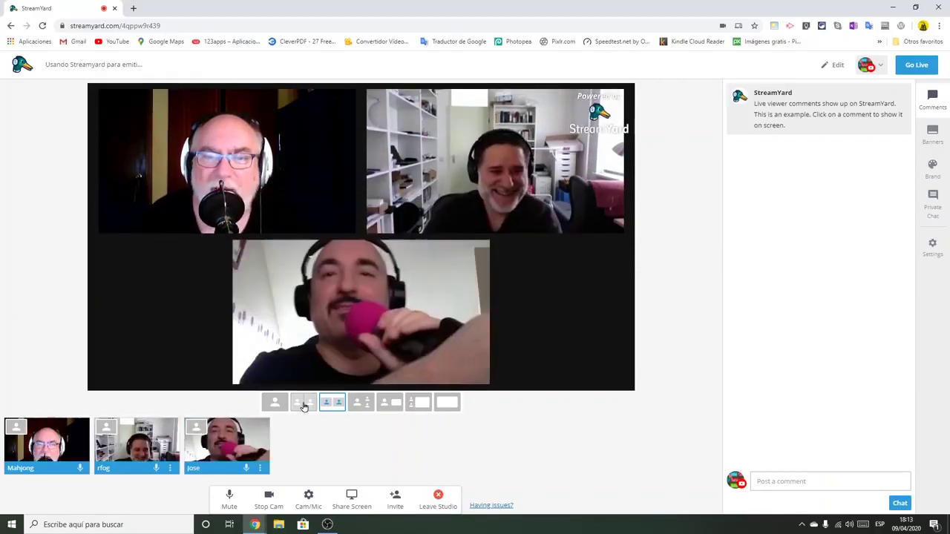
pyautogui.click(303, 403)
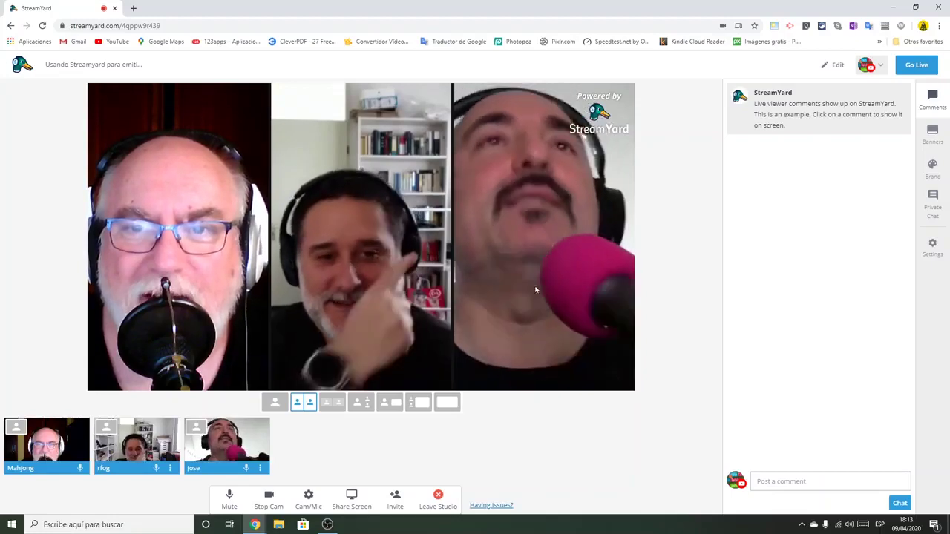
pyautogui.click(331, 403)
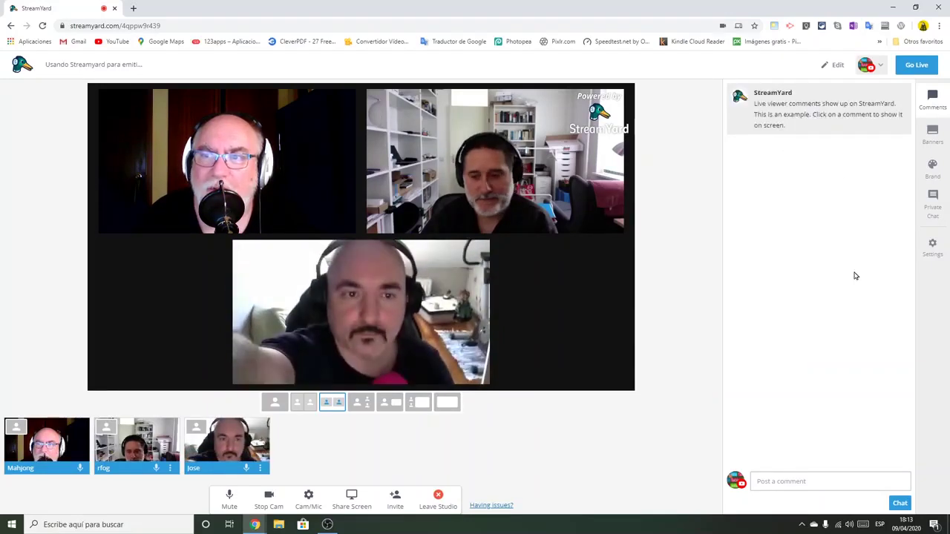
# Show the example StreamYard comment on screen and try it with the column, large-speaker, solo and uncropped tile layouts
pyautogui.moveTo(849, 120)
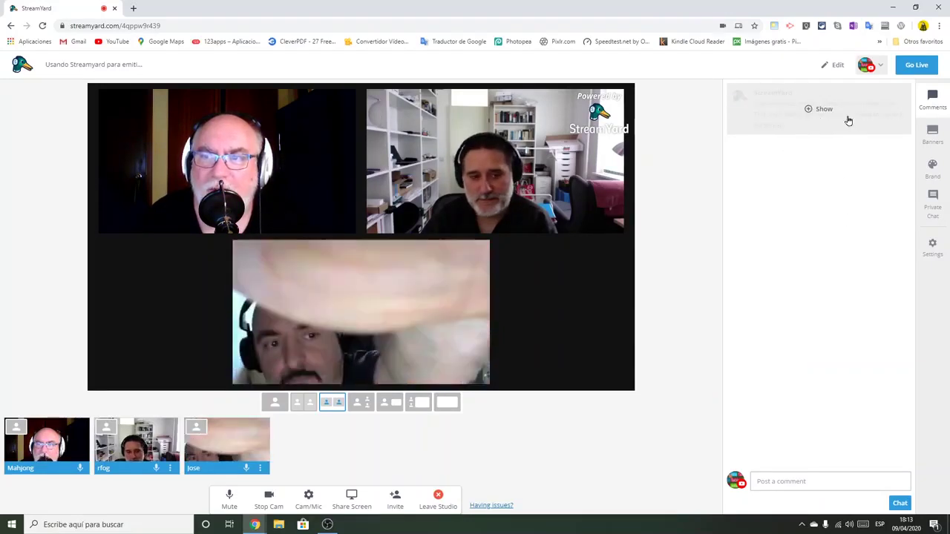
pyautogui.click(848, 122)
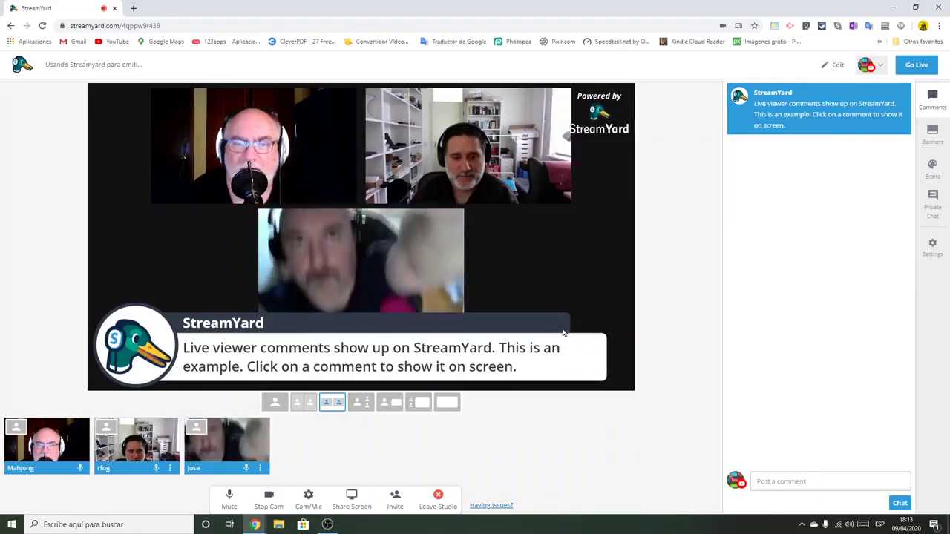
pyautogui.click(299, 404)
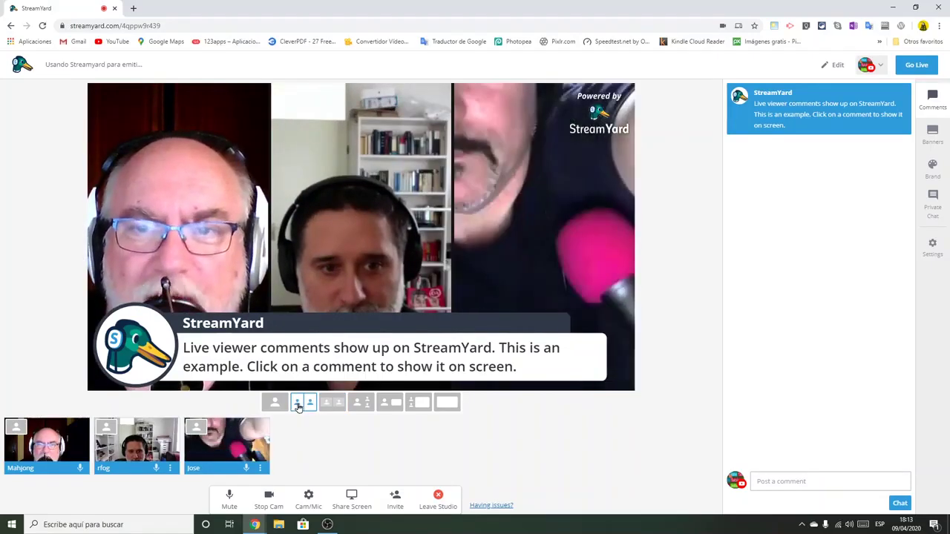
pyautogui.click(361, 405)
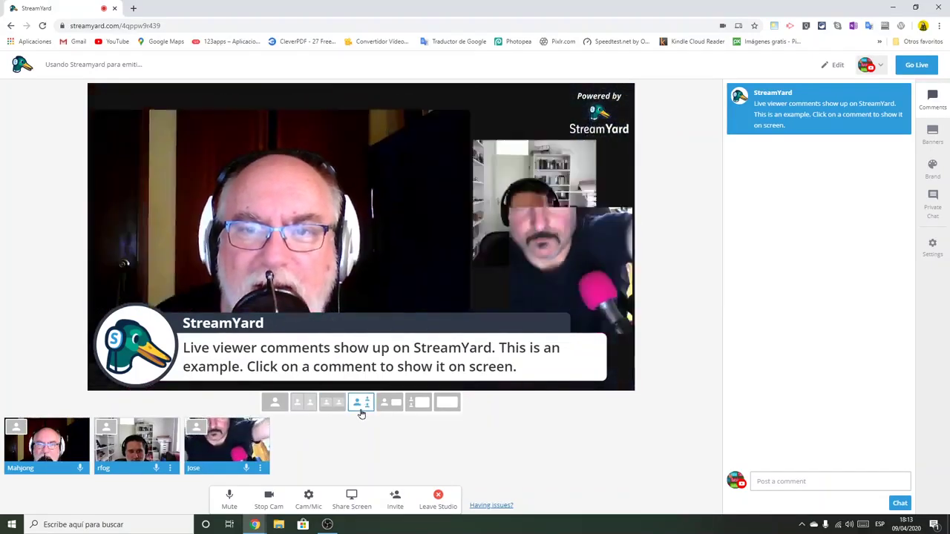
pyautogui.click(274, 404)
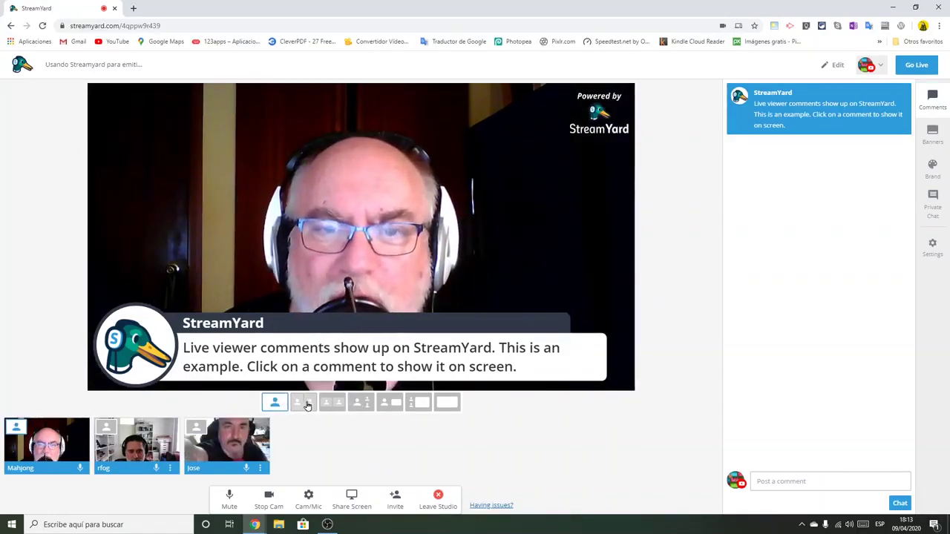
pyautogui.click(310, 411)
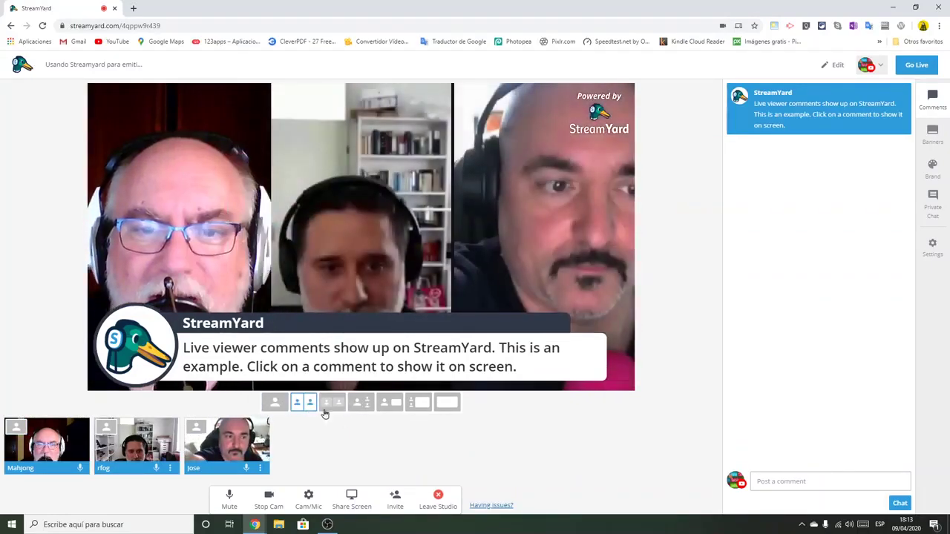
pyautogui.click(334, 408)
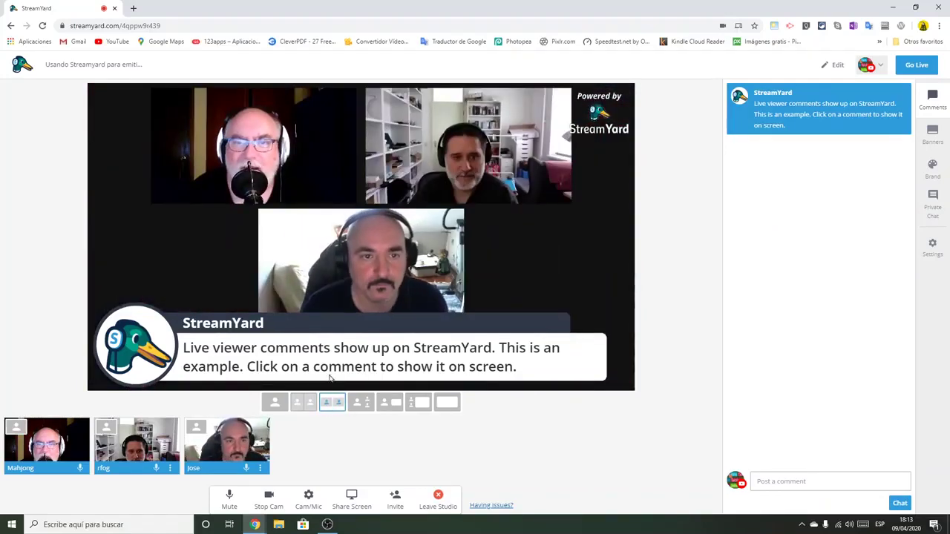
pyautogui.click(361, 404)
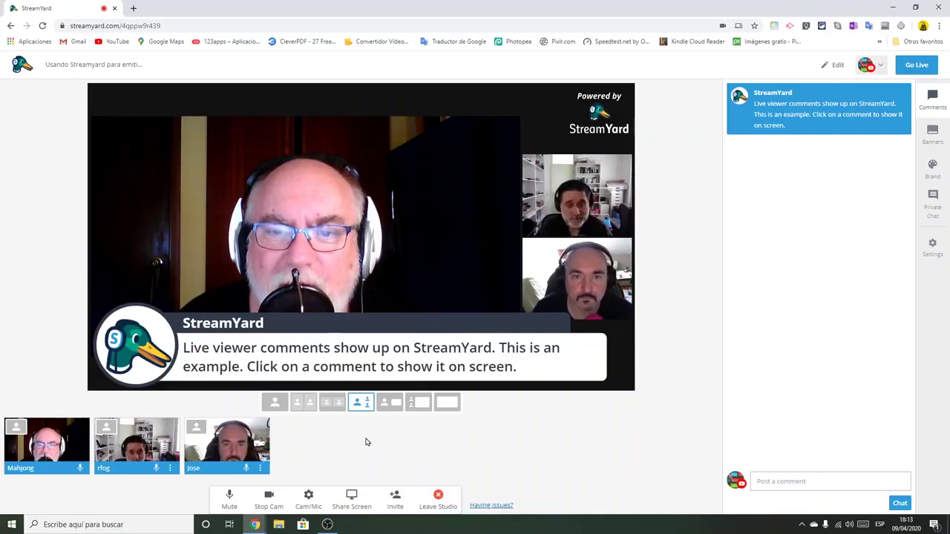
pyautogui.click(331, 403)
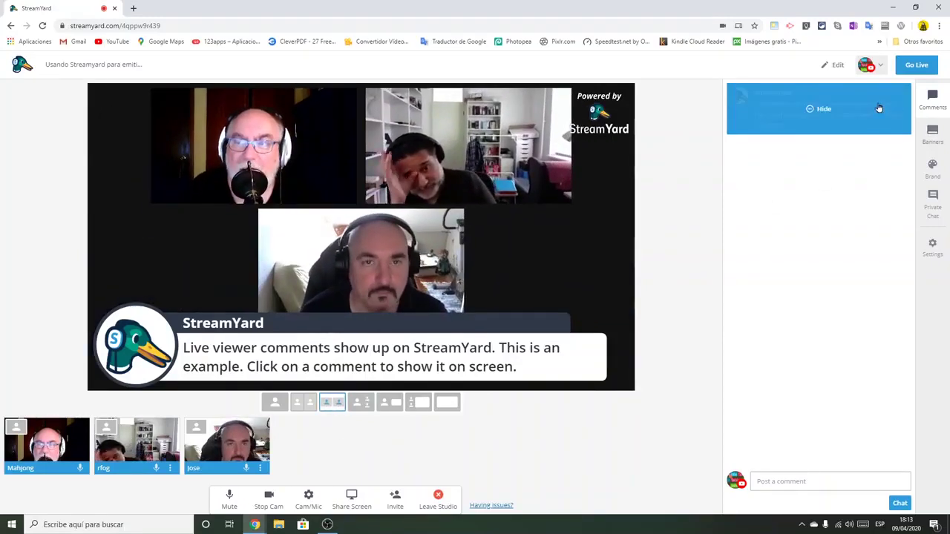
# Hide the example comment from the stream, show it once more and hide it again
pyautogui.moveTo(757, 134)
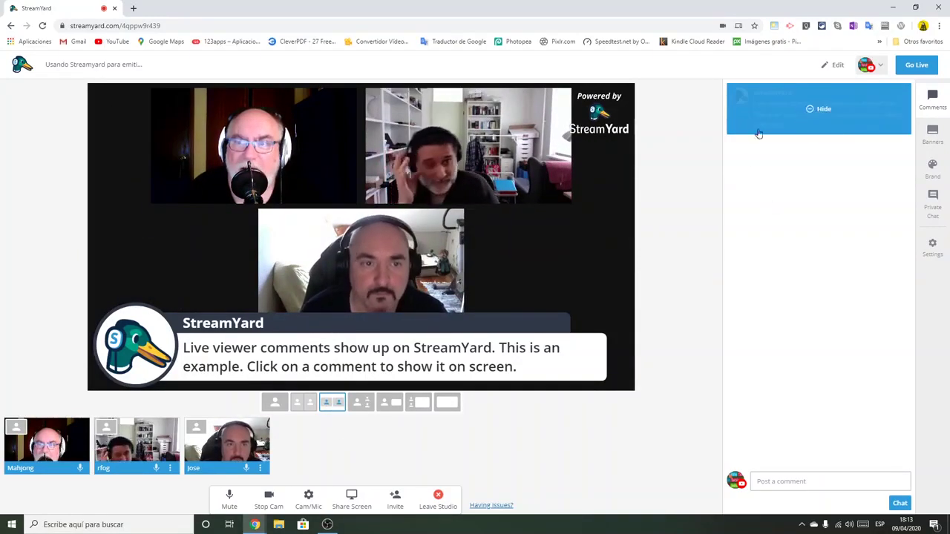
pyautogui.click(794, 116)
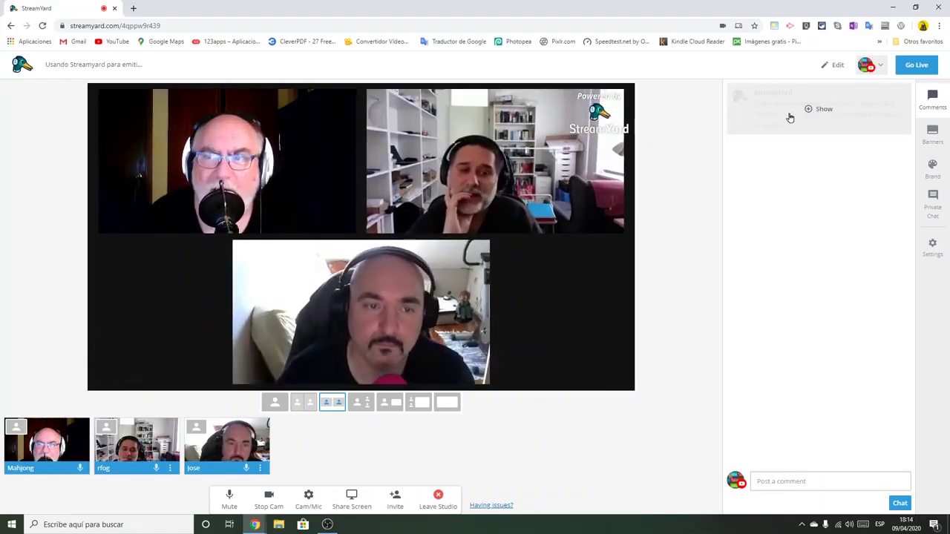
pyautogui.click(790, 117)
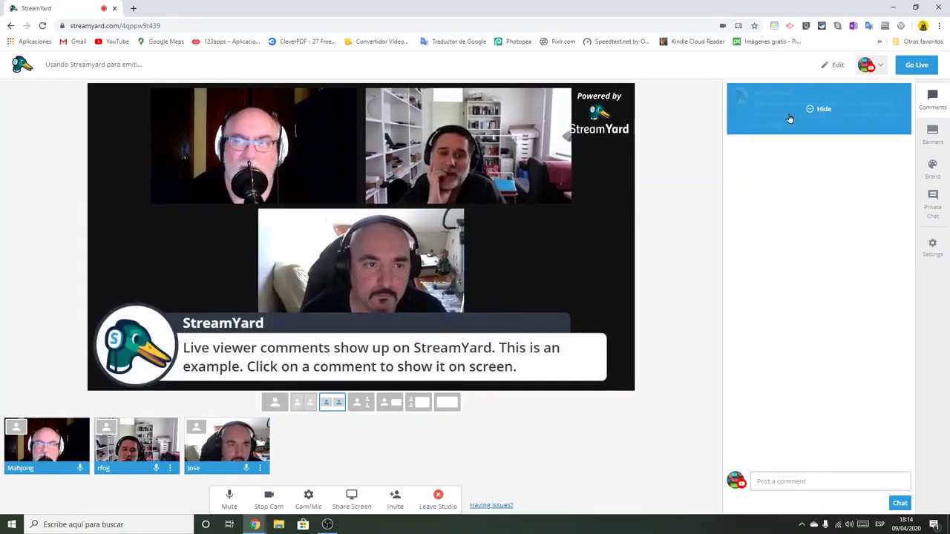
pyautogui.click(789, 117)
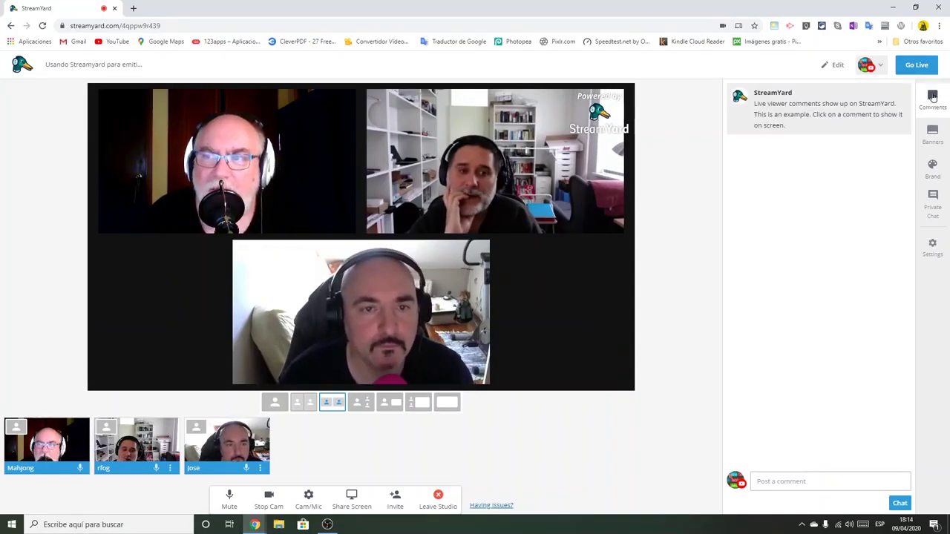
# Open the example banners and show "Demo de StreamYard", followed by the ticker "Esto es un banner que se desplaza por la pantalla"
pyautogui.click(933, 133)
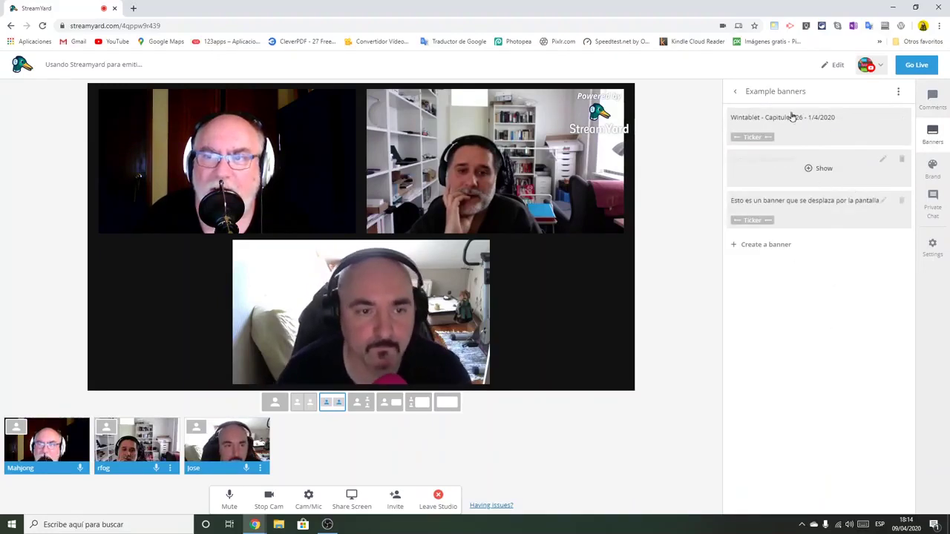
pyautogui.moveTo(768, 179)
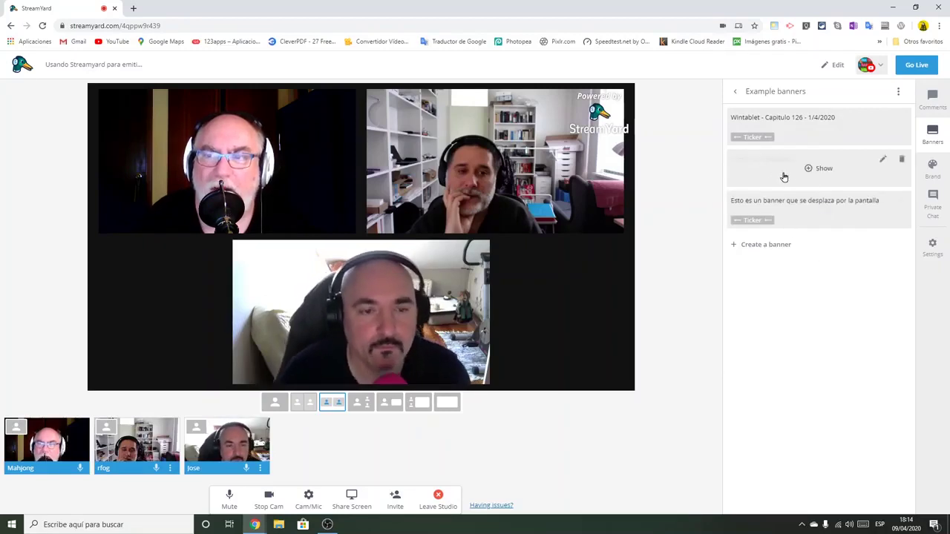
pyautogui.click(784, 177)
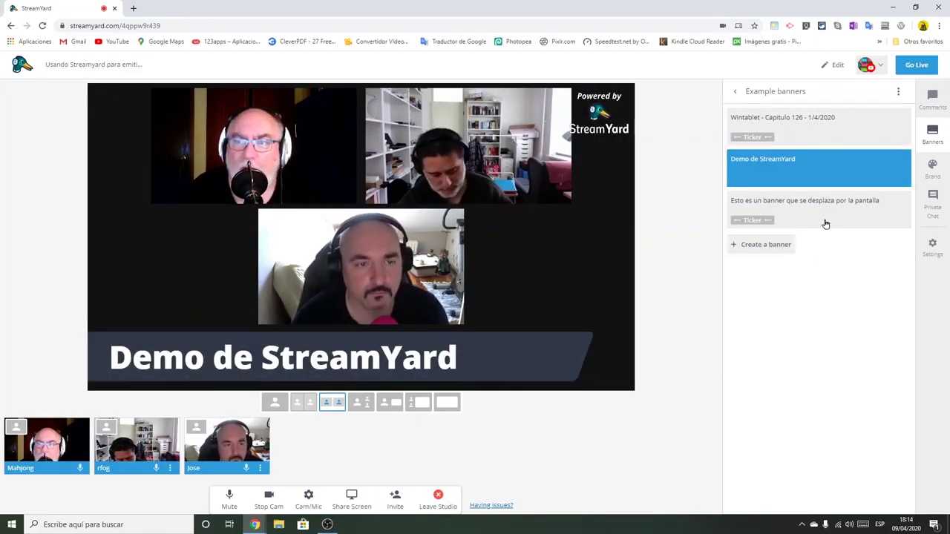
pyautogui.moveTo(807, 213)
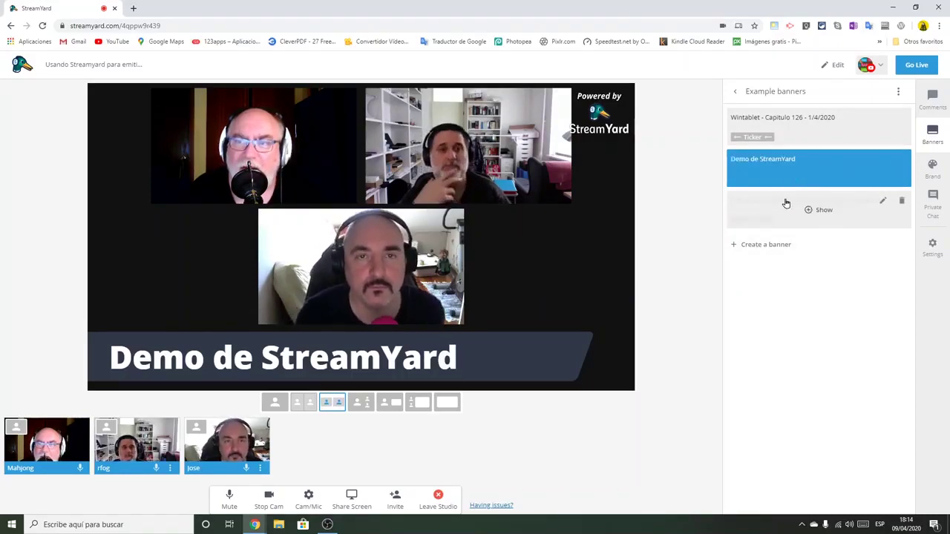
pyautogui.click(786, 203)
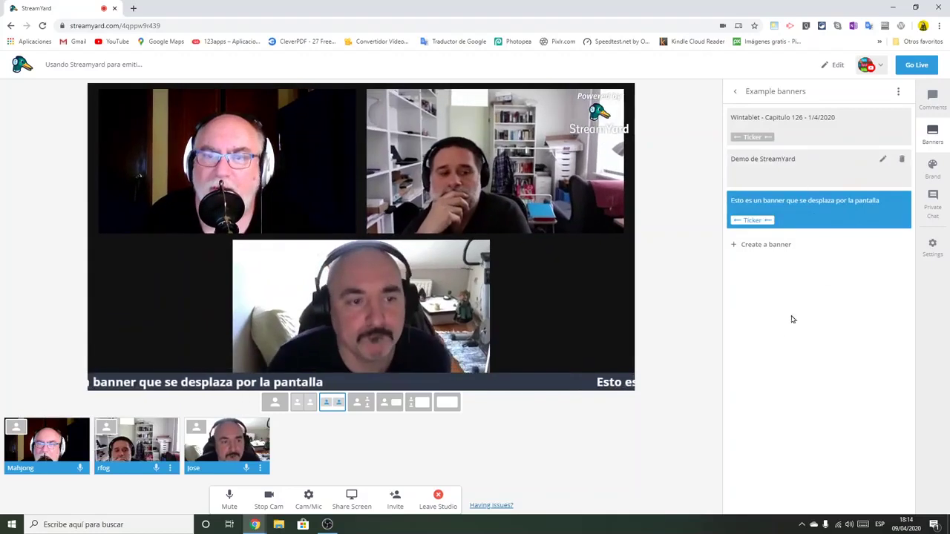
# Display the ticker banner "Wintablet - Capitulo 126 - 1/4/2020" and hide it from the stream
pyautogui.click(833, 139)
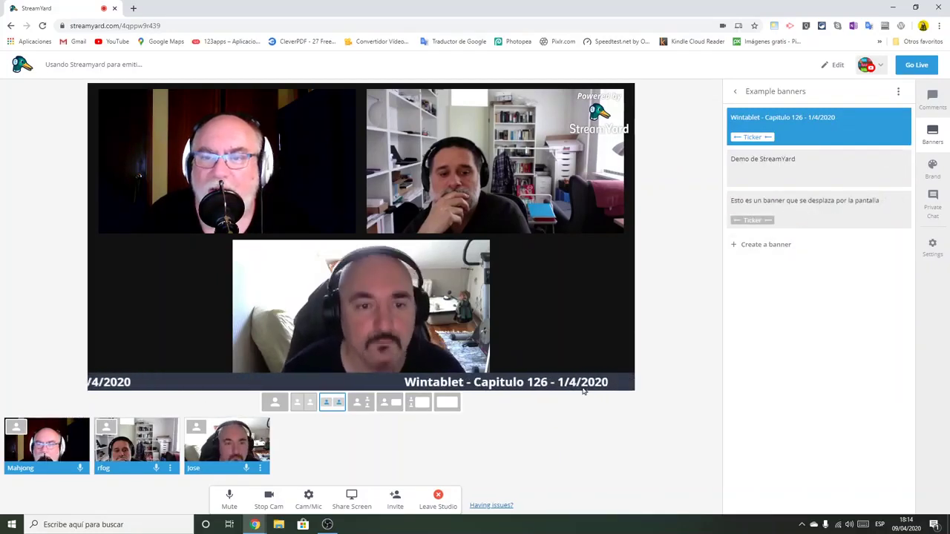
pyautogui.moveTo(814, 130)
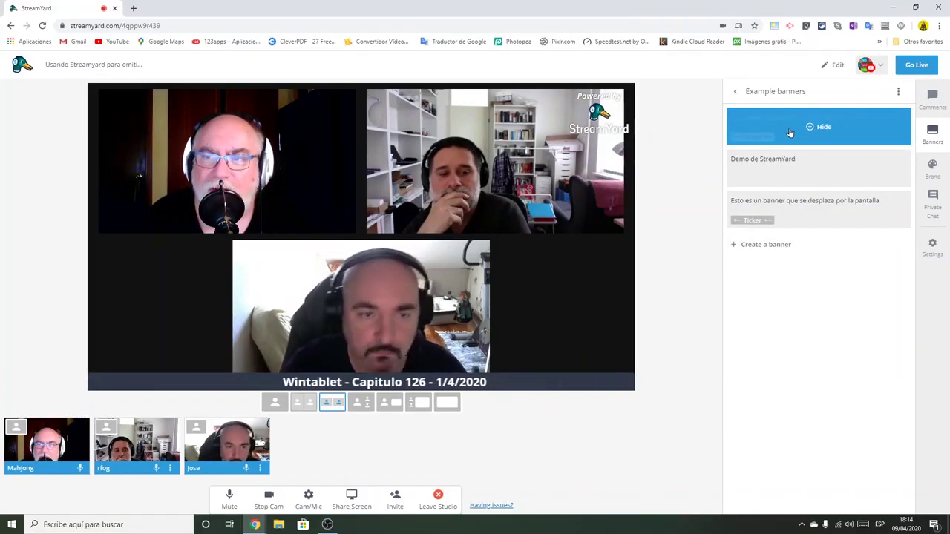
pyautogui.click(785, 134)
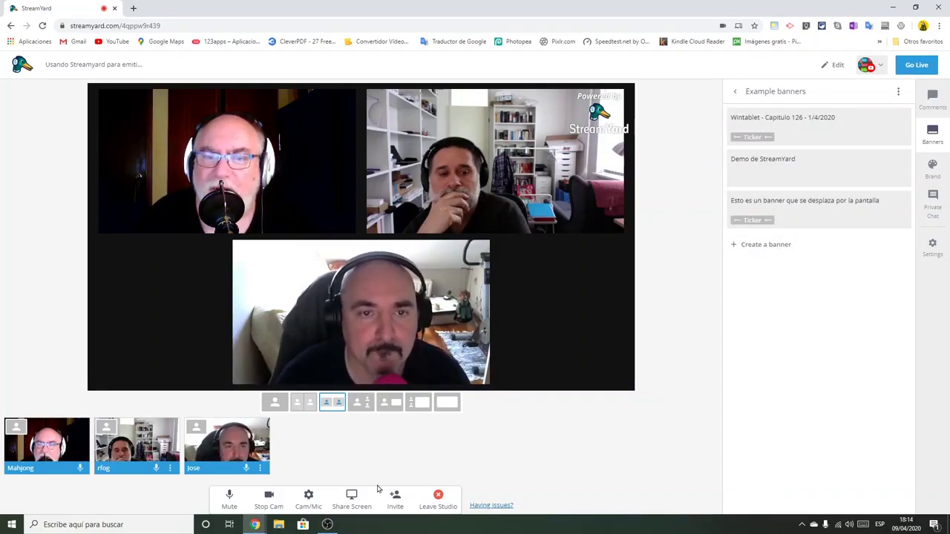
# Open the form for creating a new banner and close it without adding one
pyautogui.click(763, 244)
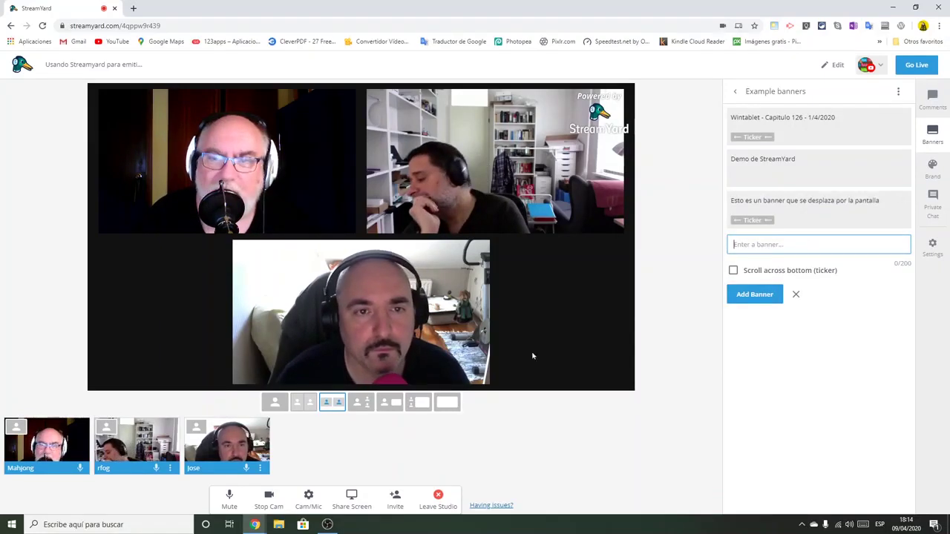
pyautogui.click(851, 289)
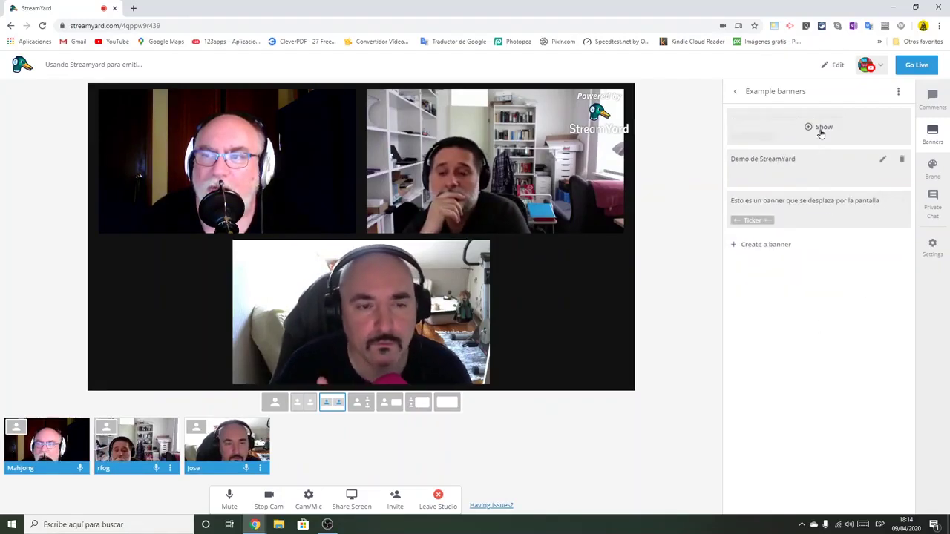
# Open the brand options and add the waiting fourth participant to the stream
pyautogui.click(933, 175)
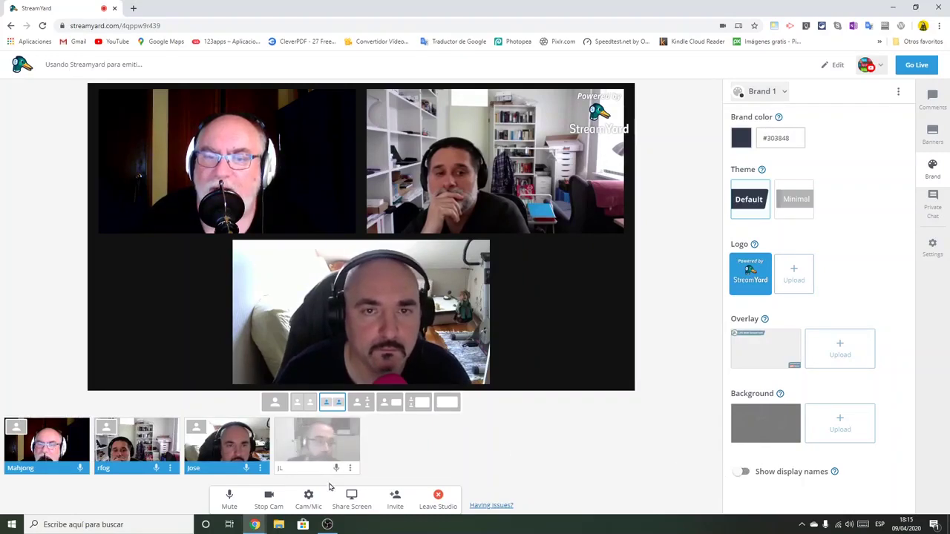
pyautogui.moveTo(319, 448)
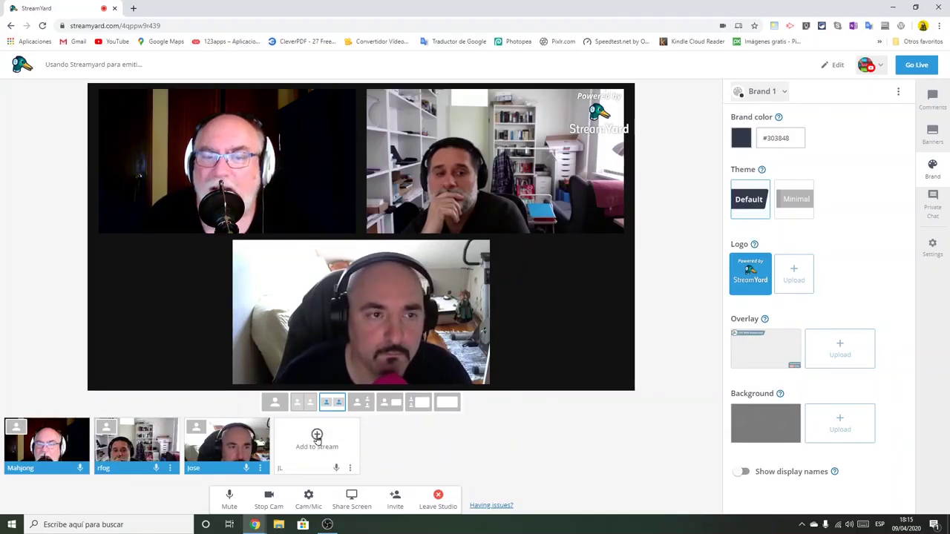
pyautogui.click(317, 438)
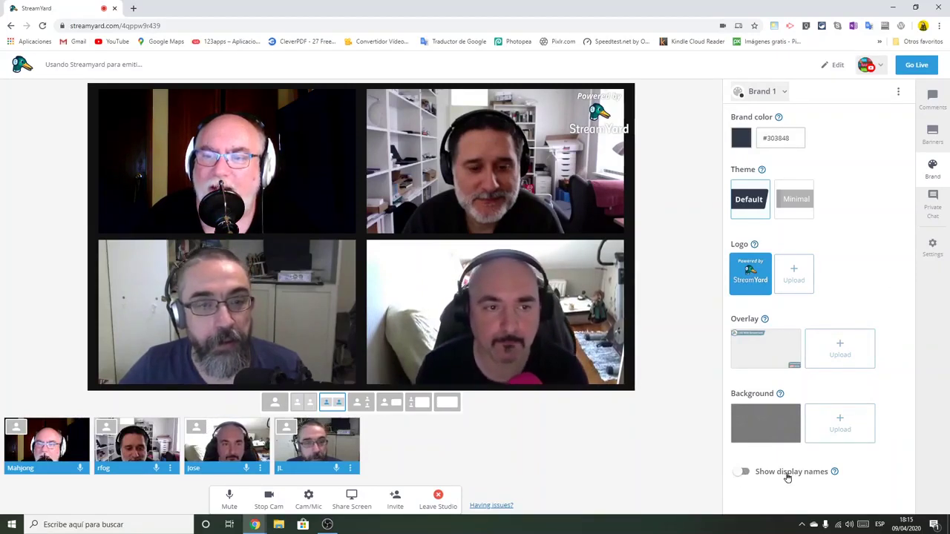
# Show the participants' display names, try them in the uncropped tile, cropped tile and large-speaker layouts, and turn them off
pyautogui.click(742, 472)
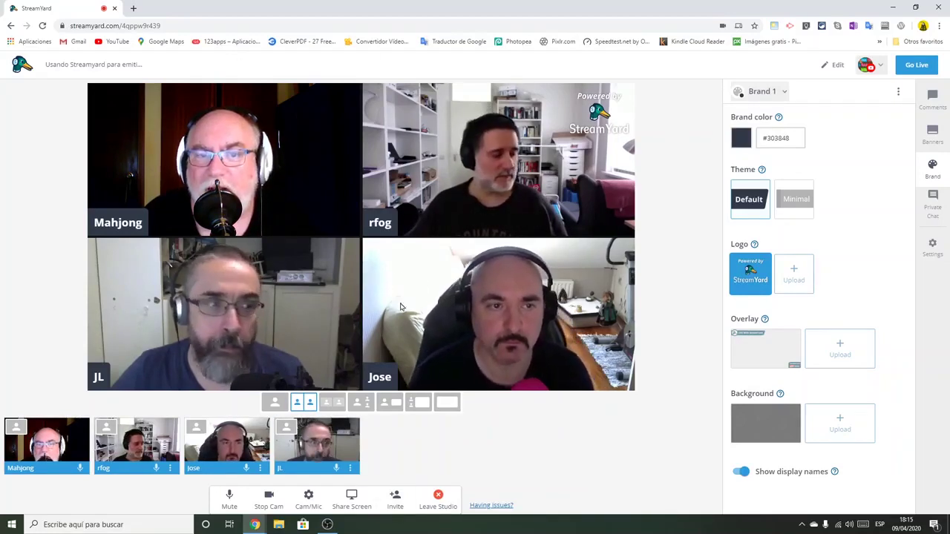
pyautogui.click(335, 405)
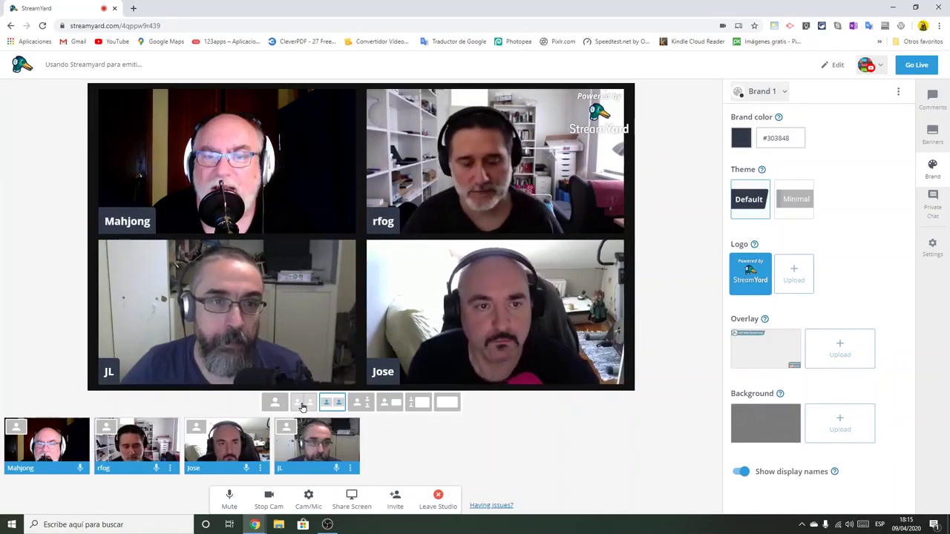
pyautogui.click(306, 403)
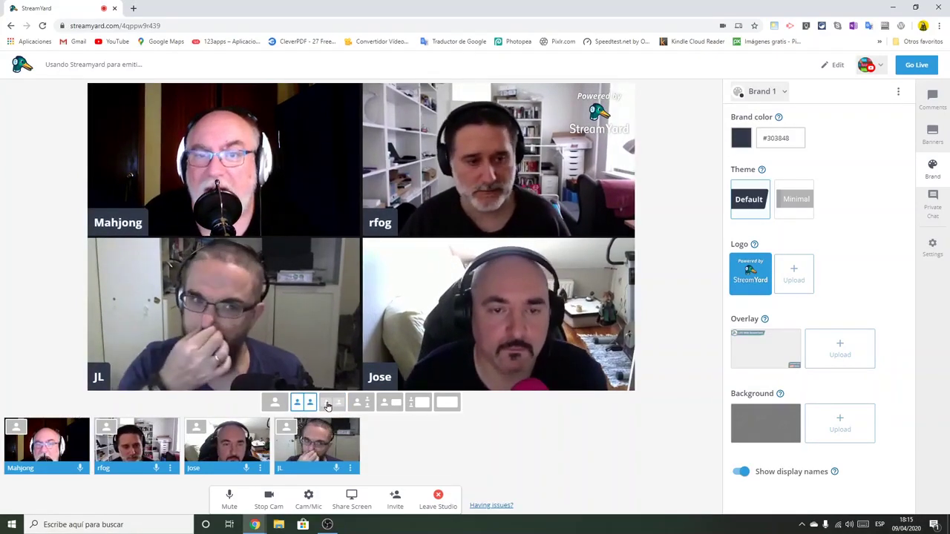
pyautogui.click(323, 407)
pyautogui.click(362, 404)
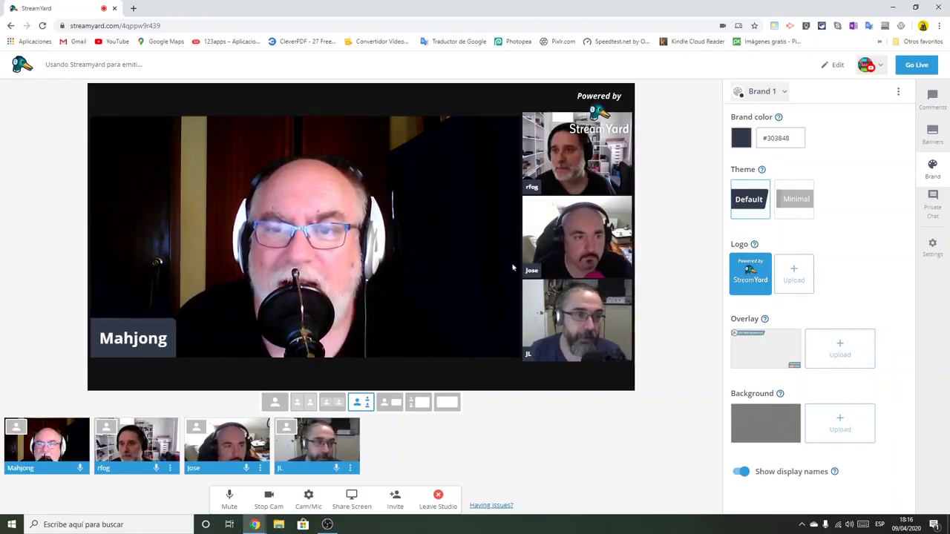
pyautogui.click(740, 473)
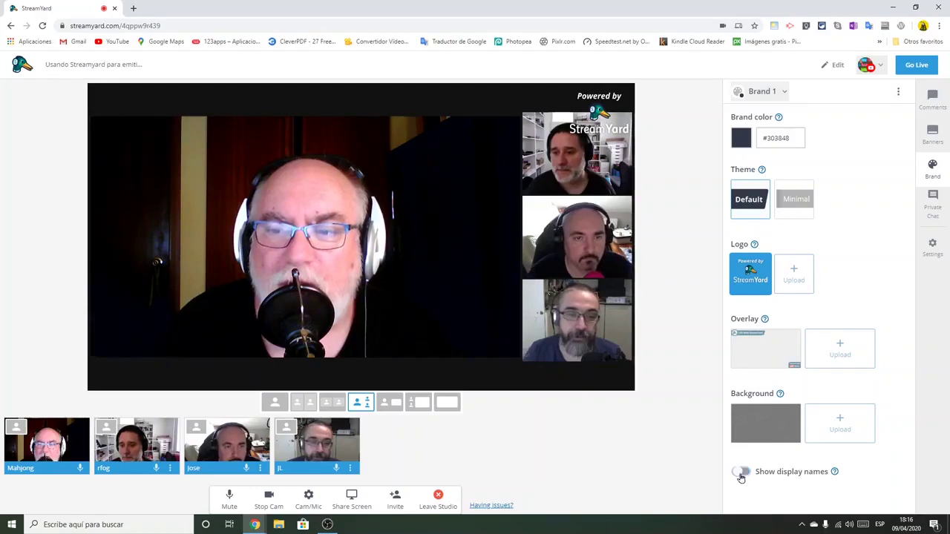
# Switch the stream to the cropped tile layout and examine the logo and overlay brand options
pyautogui.click(303, 403)
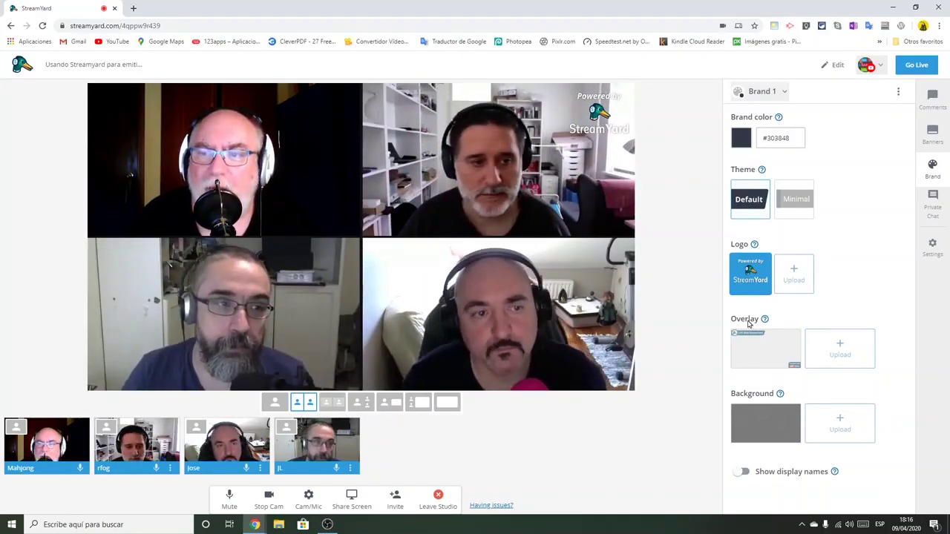
pyautogui.moveTo(740, 288)
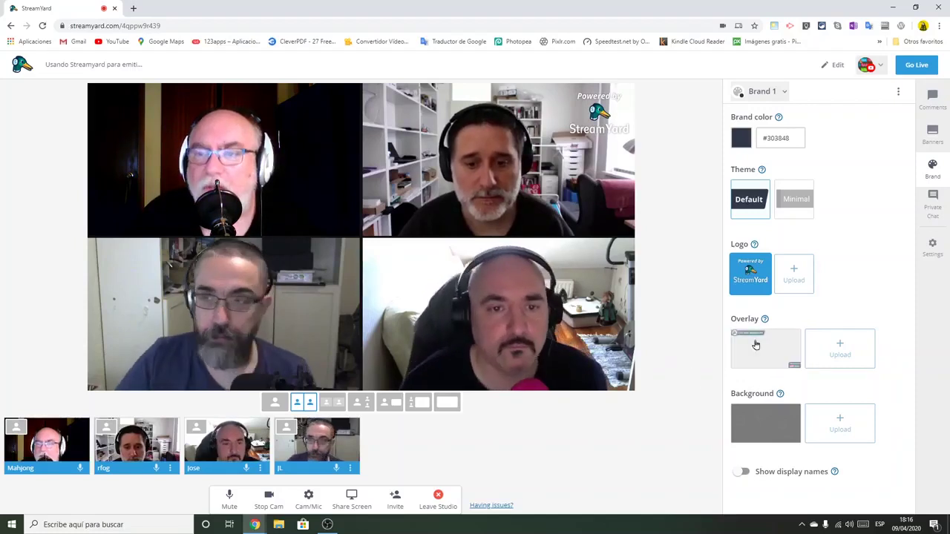
pyautogui.moveTo(767, 346)
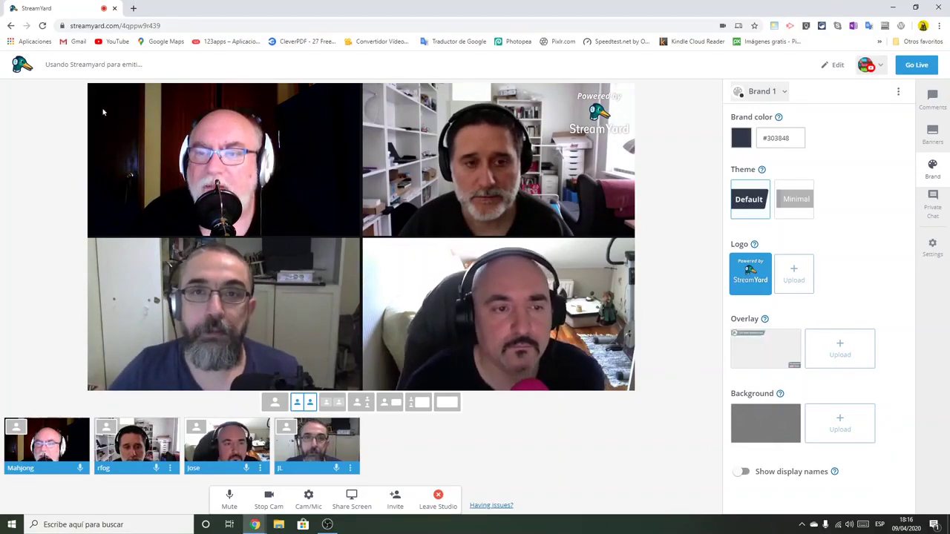
pyautogui.moveTo(736, 340)
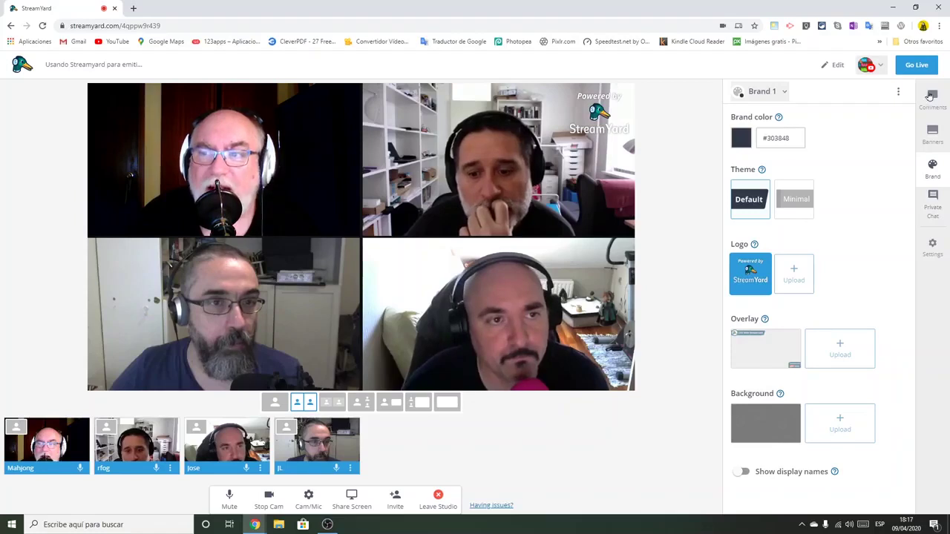
# Open the private chat and send the guests a message telling one of them "ahora hablas tu"
pyautogui.click(933, 200)
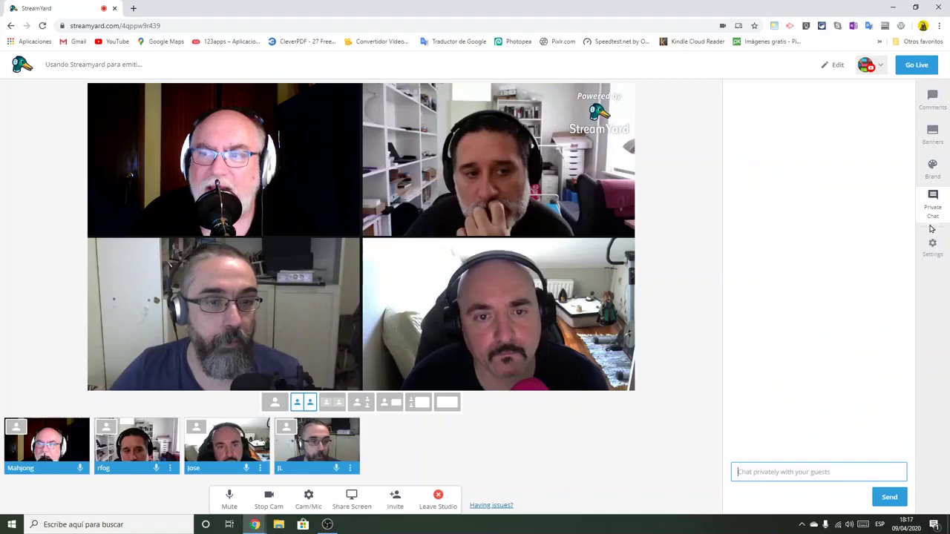
pyautogui.click(770, 471)
pyautogui.write('rafa aho')
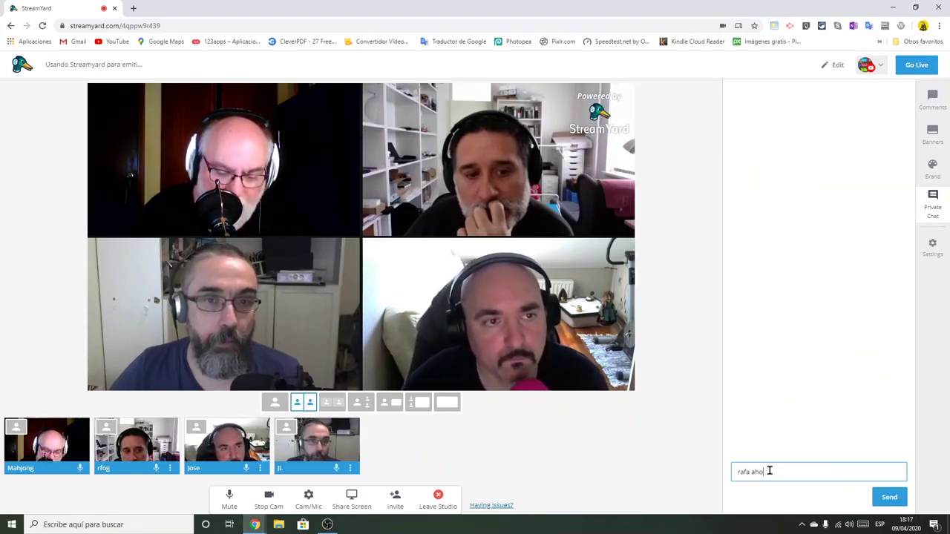
pyautogui.write('ra hablas tu')
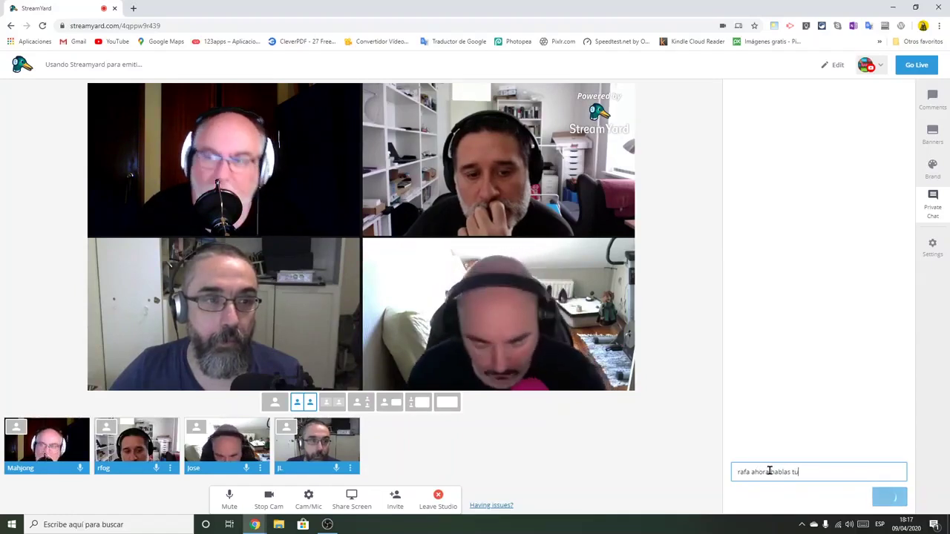
pyautogui.press('Return')
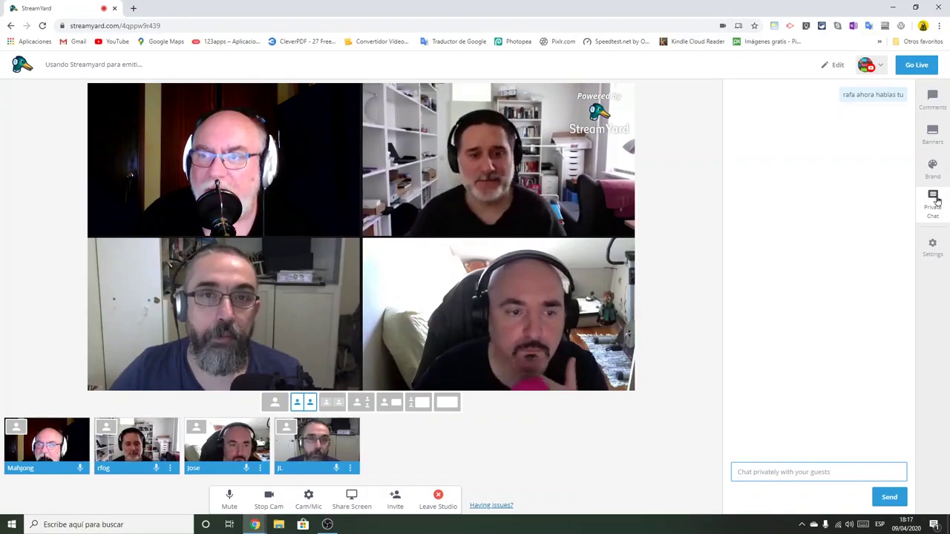
# Return to the viewer comments, then review the general, camera and audio settings and close them unchanged
pyautogui.click(932, 99)
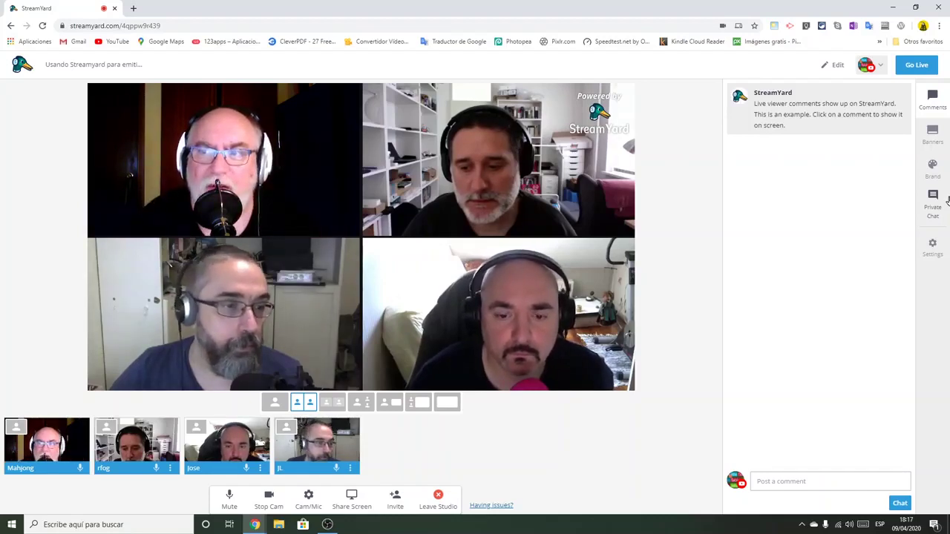
pyautogui.click(933, 245)
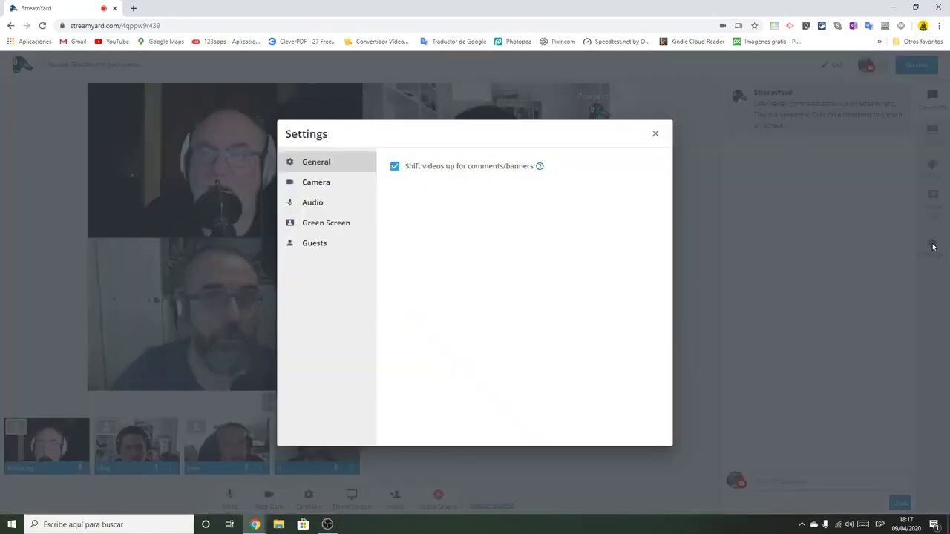
pyautogui.click(322, 184)
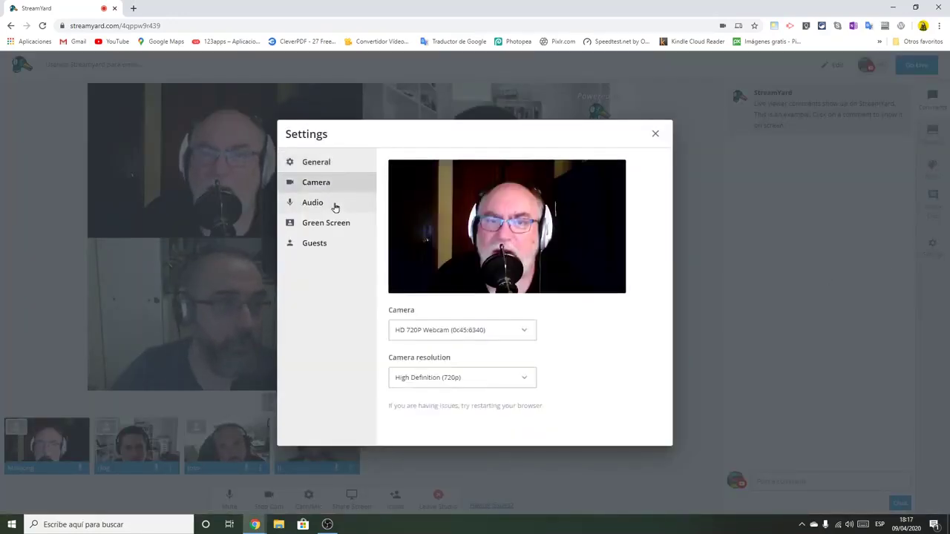
pyautogui.click(325, 205)
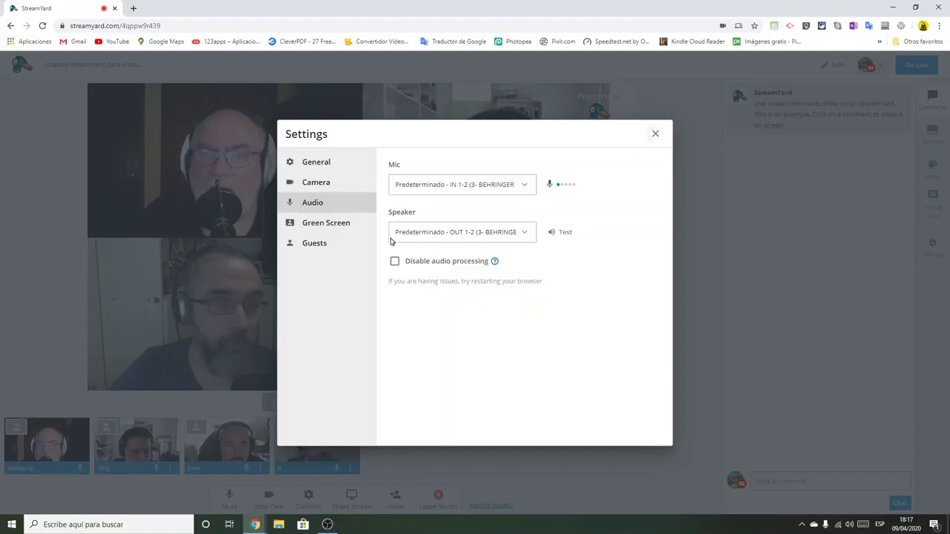
pyautogui.click(656, 135)
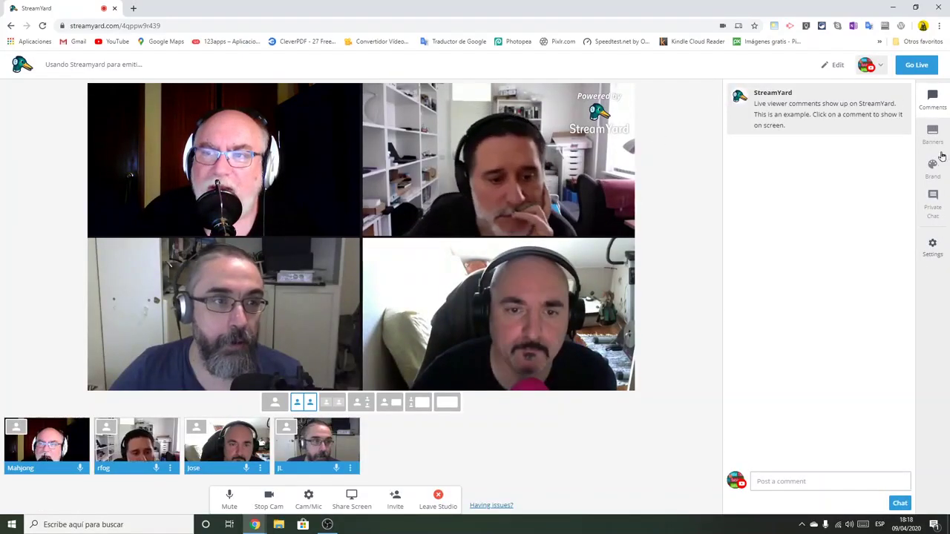
# With the host's camera turned off, upload the M10M-peque image as the avatar and turn the camera back on
pyautogui.moveTo(776, 135)
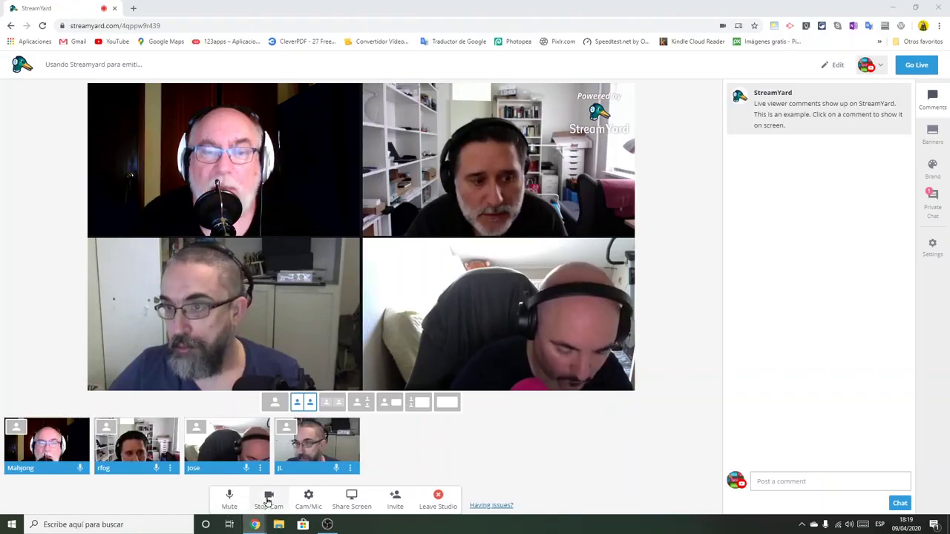
pyautogui.click(267, 502)
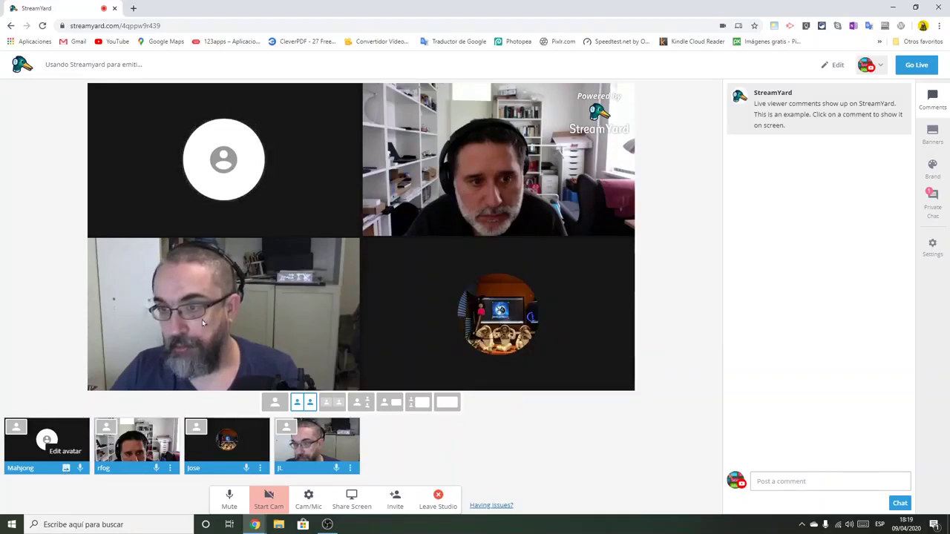
pyautogui.click(65, 471)
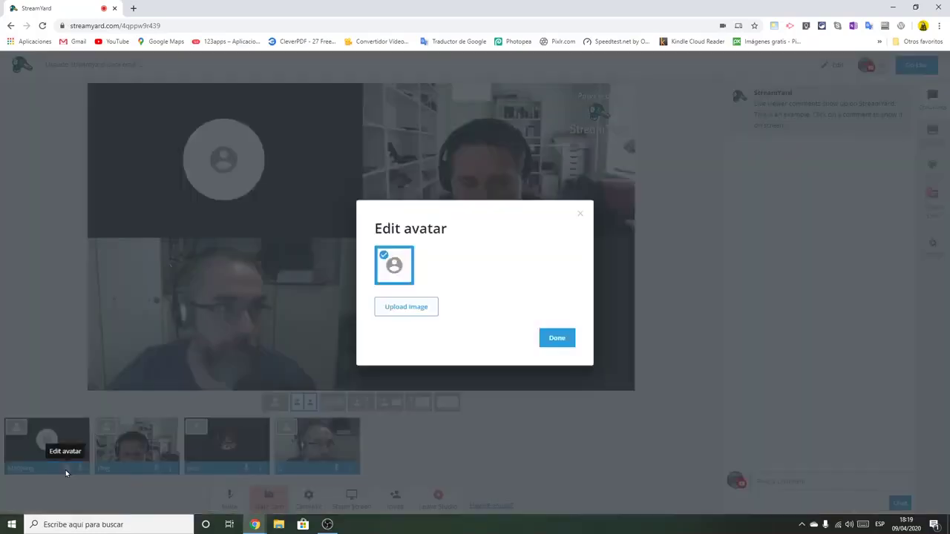
pyautogui.click(420, 309)
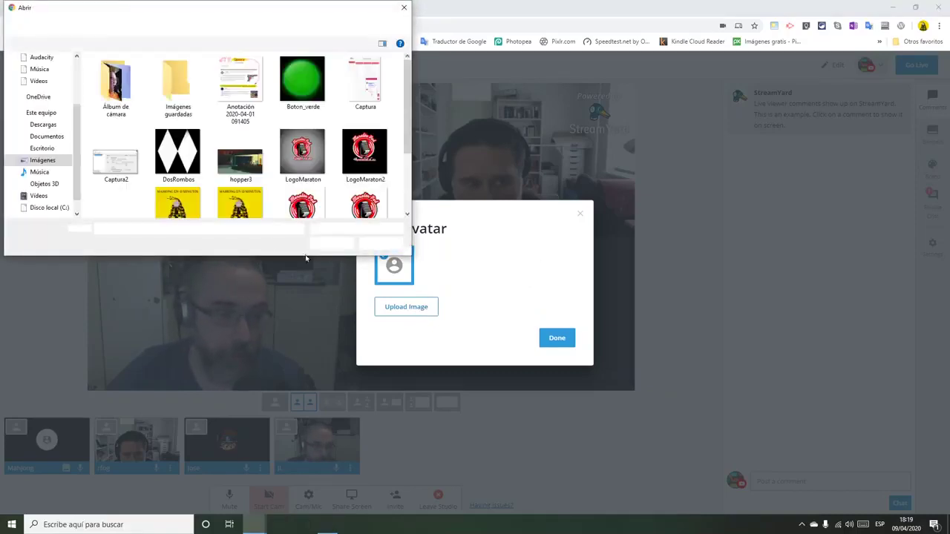
pyautogui.scroll(-2, 407, 191)
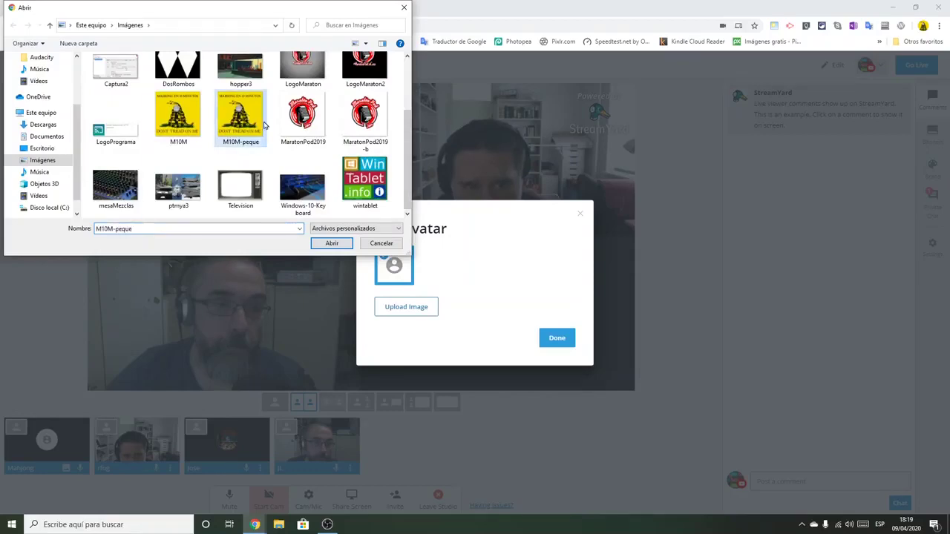
pyautogui.click(331, 243)
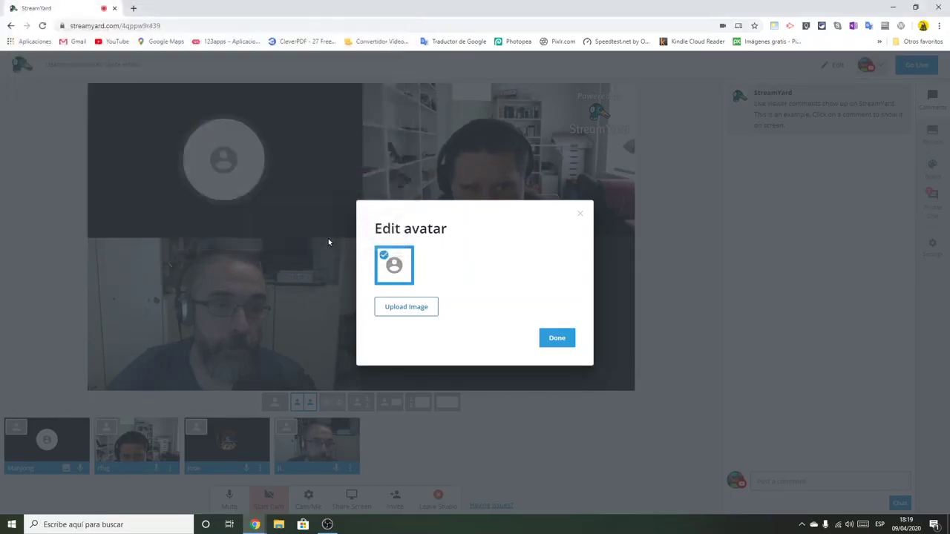
pyautogui.click(557, 401)
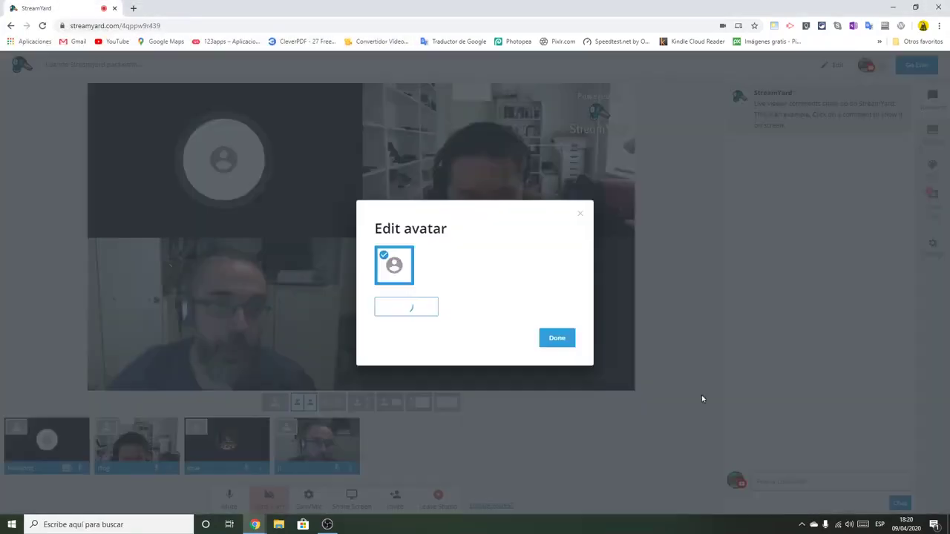
pyautogui.click(558, 340)
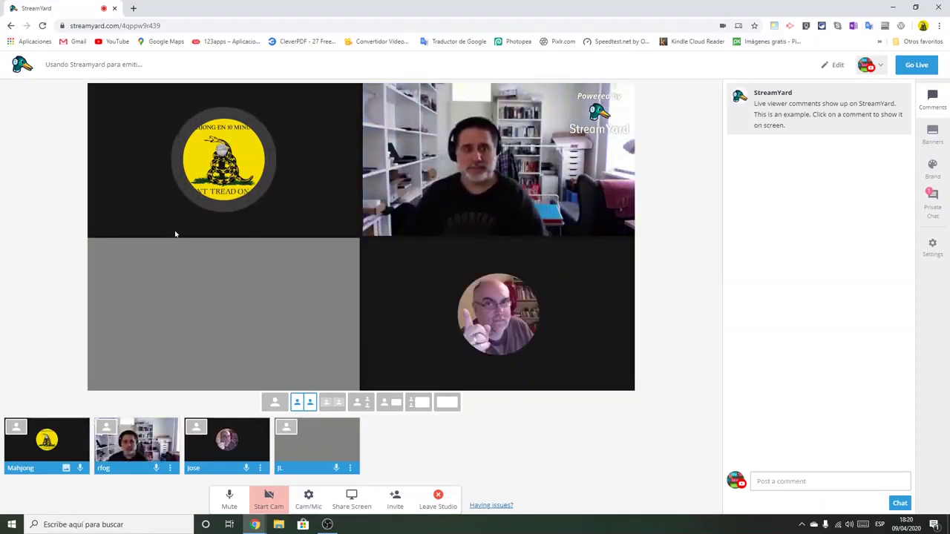
pyautogui.click(268, 498)
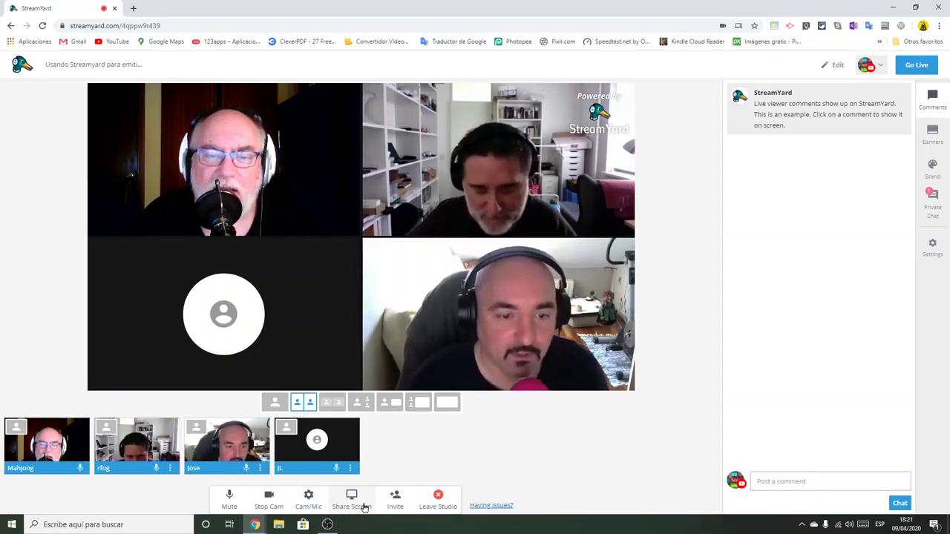
# Open the guest invitation link with its sharing options and close it
pyautogui.click(396, 500)
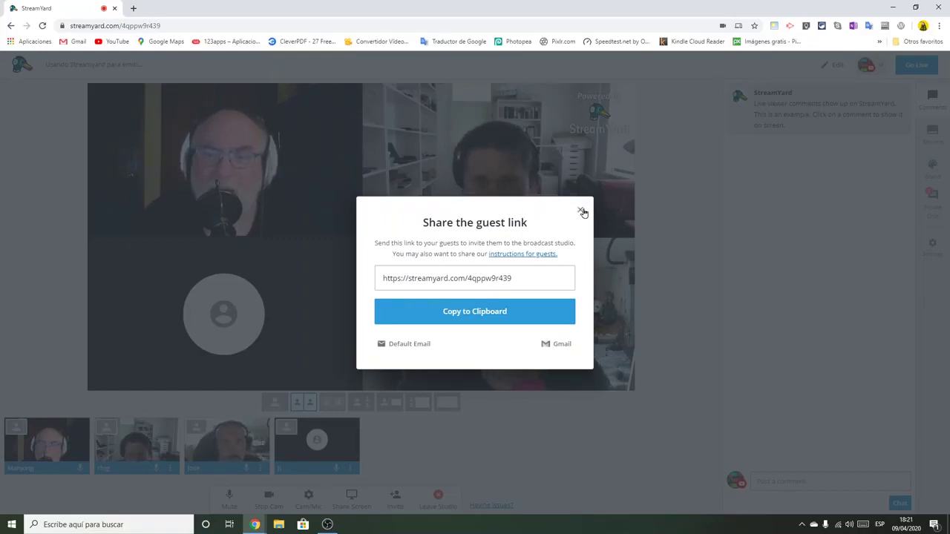
pyautogui.click(543, 314)
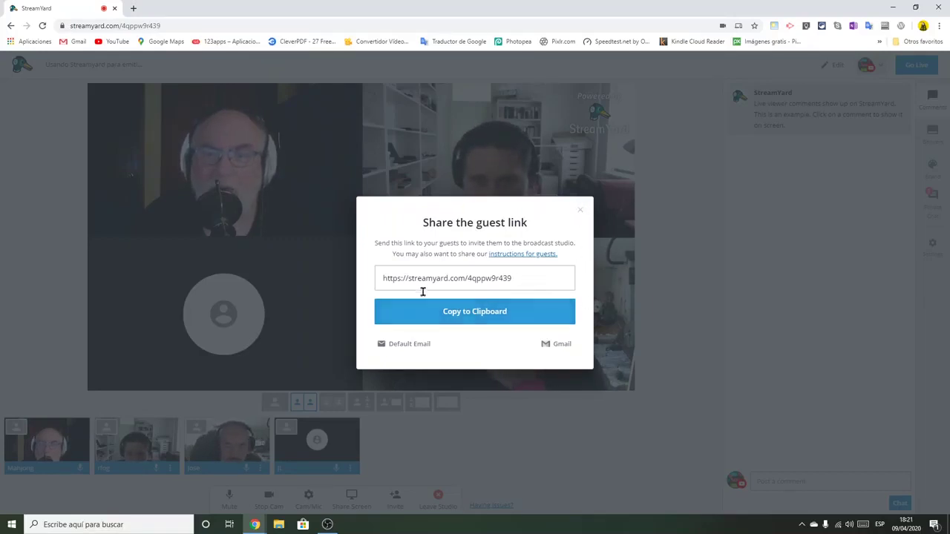
pyautogui.click(579, 213)
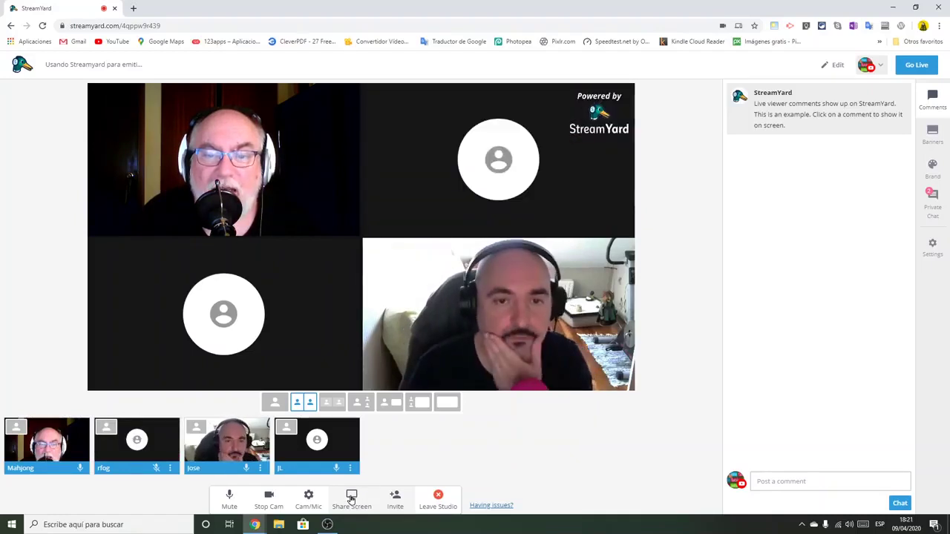
# Share the Google Chrome window showing Google in the studio
pyautogui.click(352, 498)
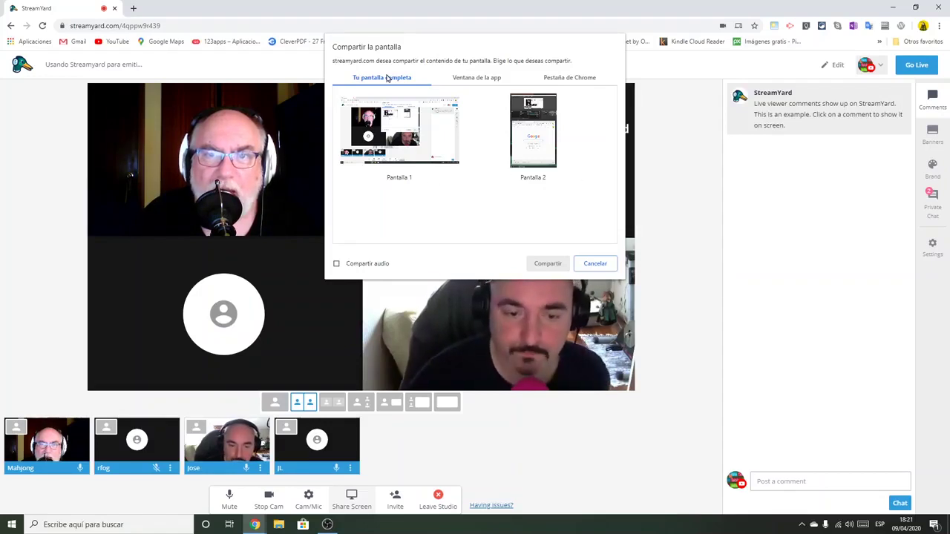
pyautogui.click(477, 79)
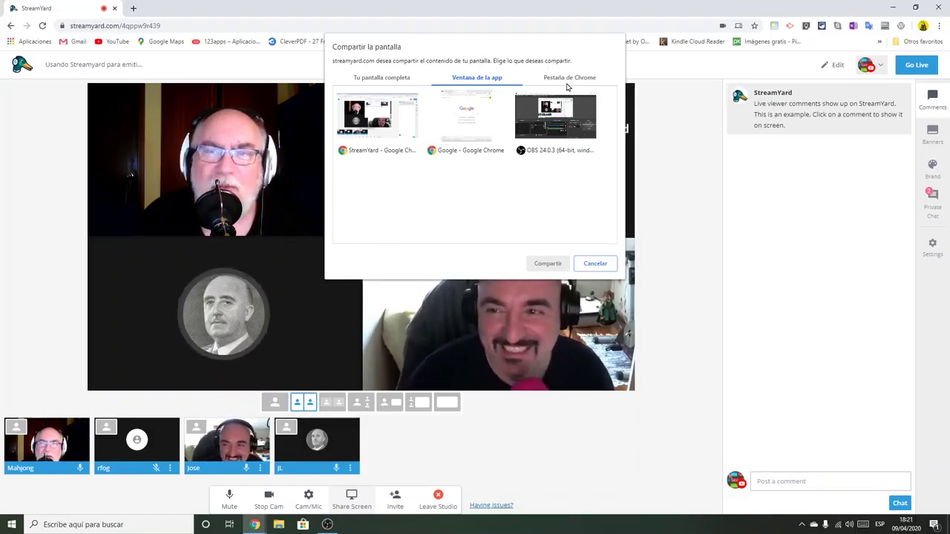
pyautogui.click(467, 134)
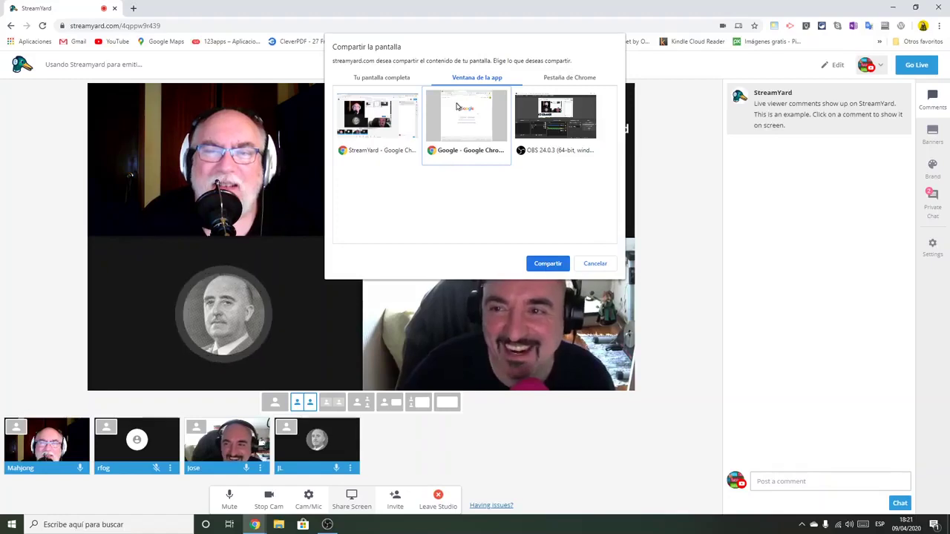
pyautogui.click(542, 264)
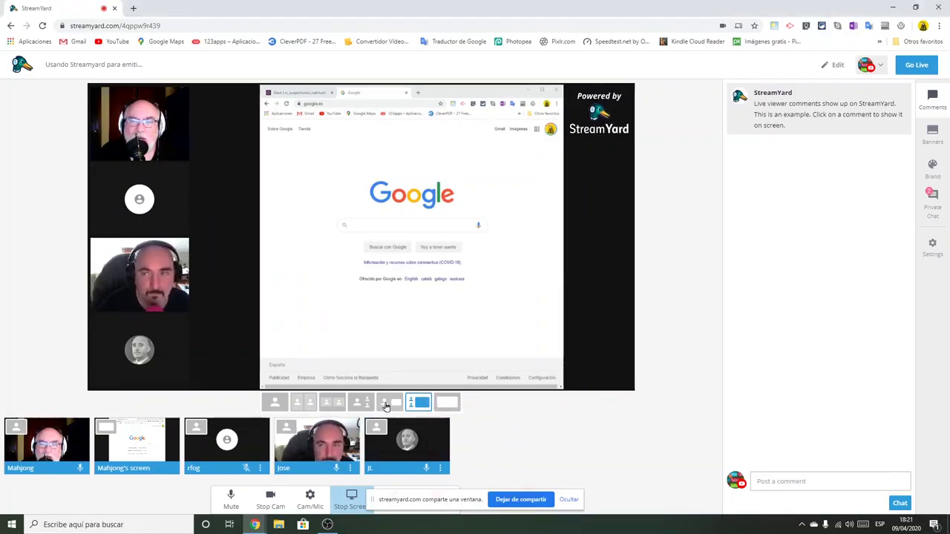
# Try the layouts with one person beside the shared window and all participants beside it, ending with the window alone
pyautogui.click(386, 404)
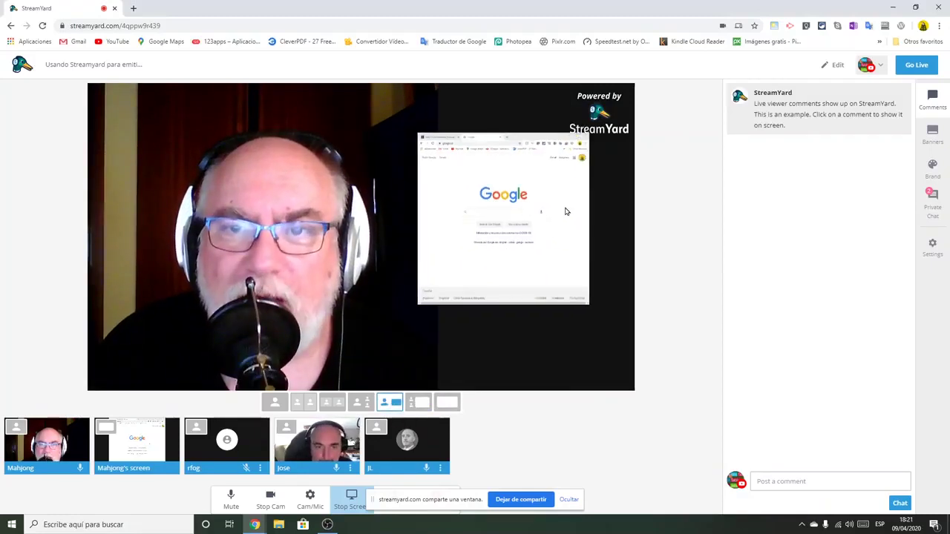
pyautogui.click(421, 402)
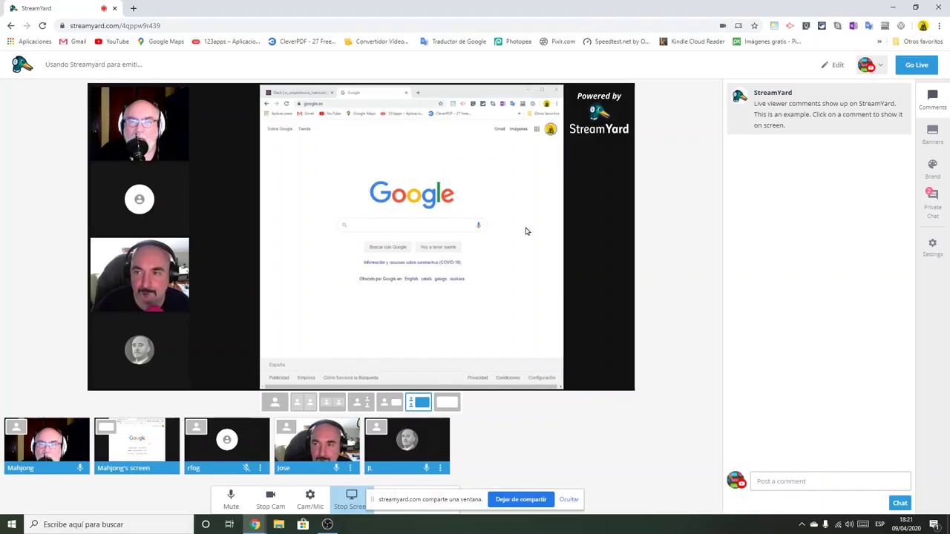
pyautogui.click(447, 402)
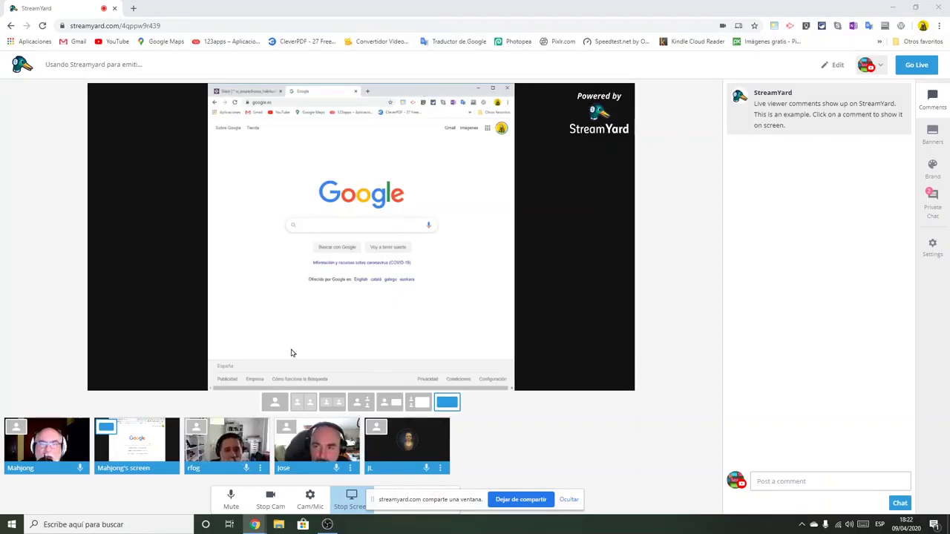
# Remove the host's shared screen from the stream and add it back
pyautogui.moveTo(107, 454)
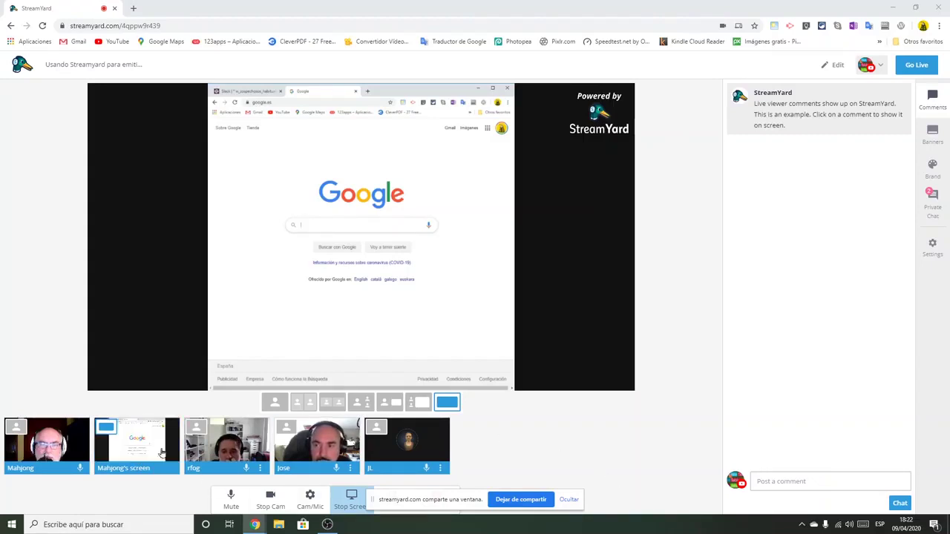
pyautogui.moveTo(146, 449)
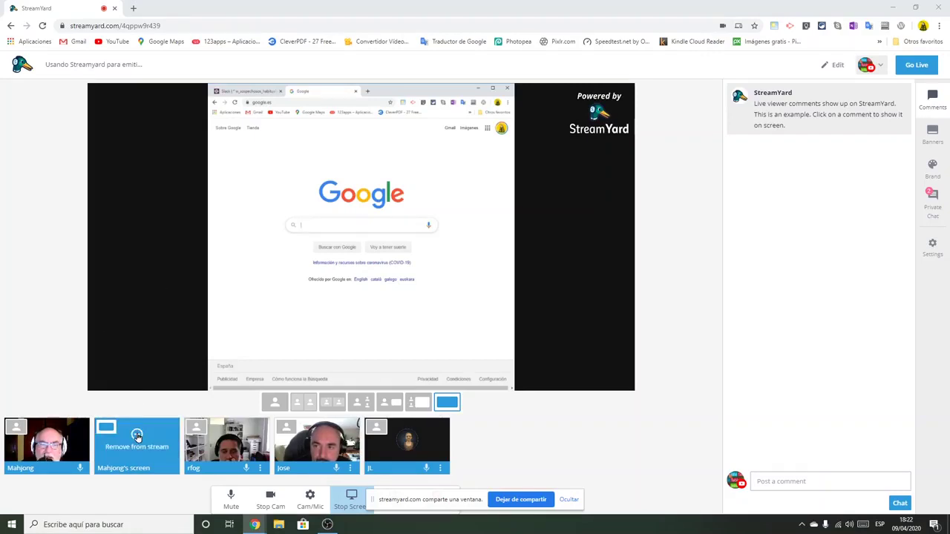
pyautogui.click(137, 436)
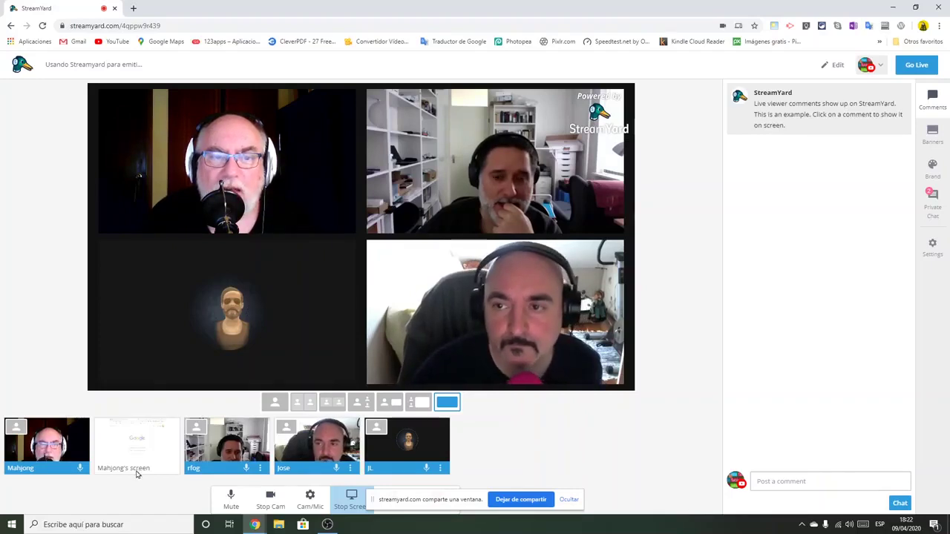
pyautogui.click(137, 438)
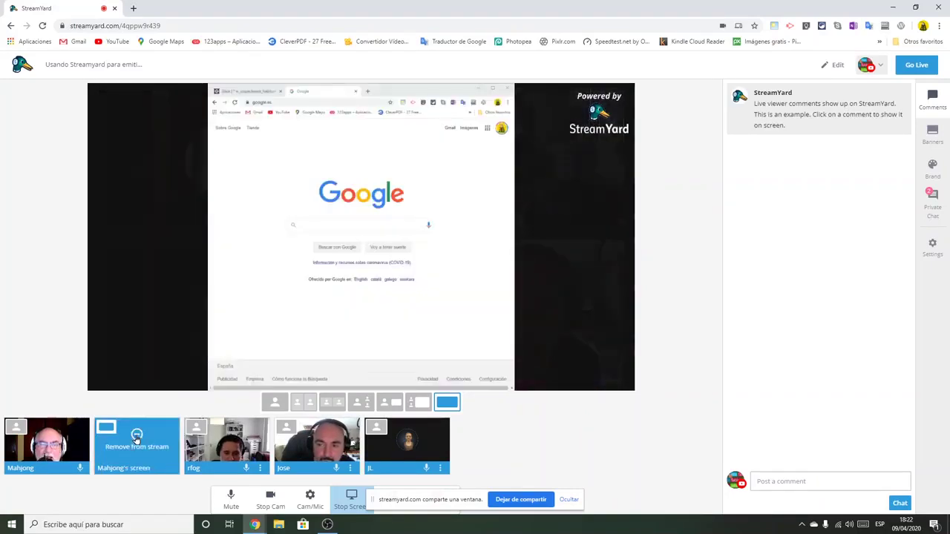
pyautogui.moveTo(137, 446)
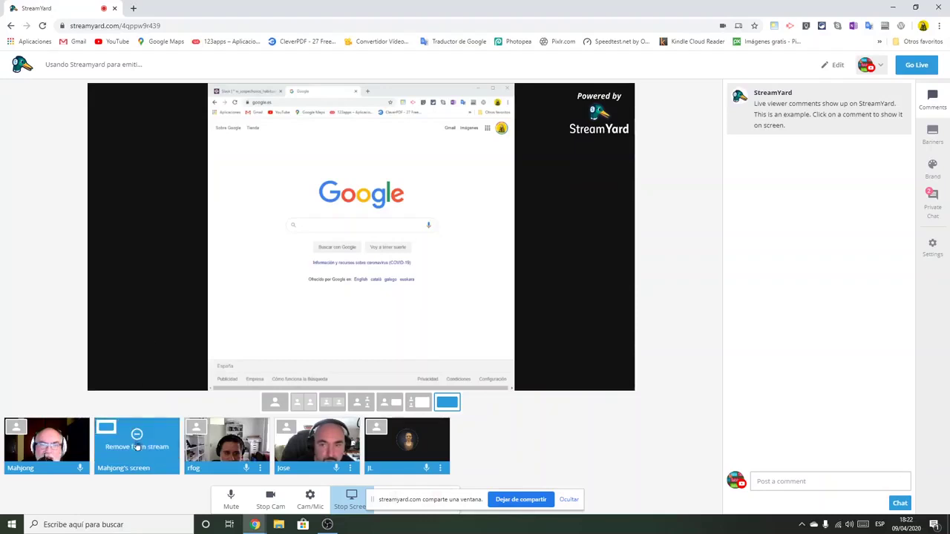
# Take the host's shared screen off the stream, stop sharing it, and restore the guest listed beside the host
pyautogui.click(137, 438)
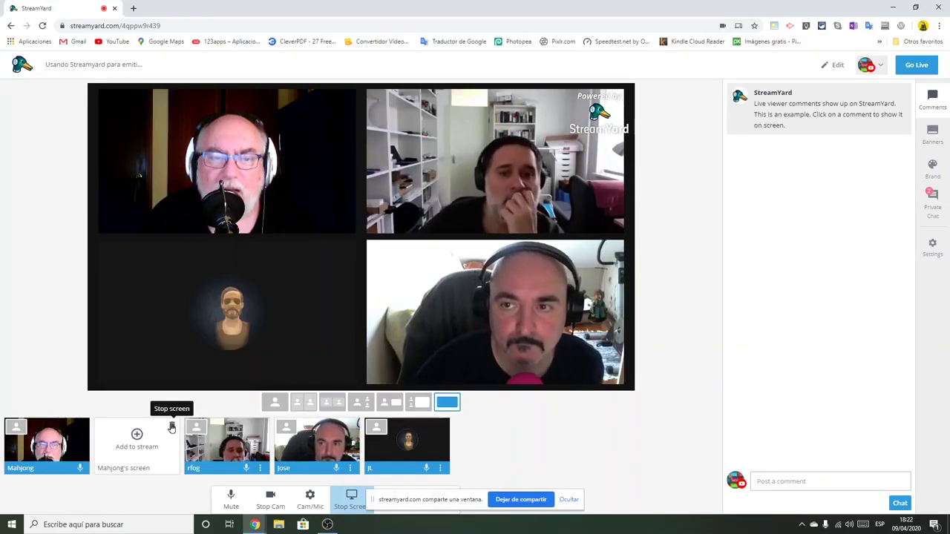
pyautogui.click(171, 427)
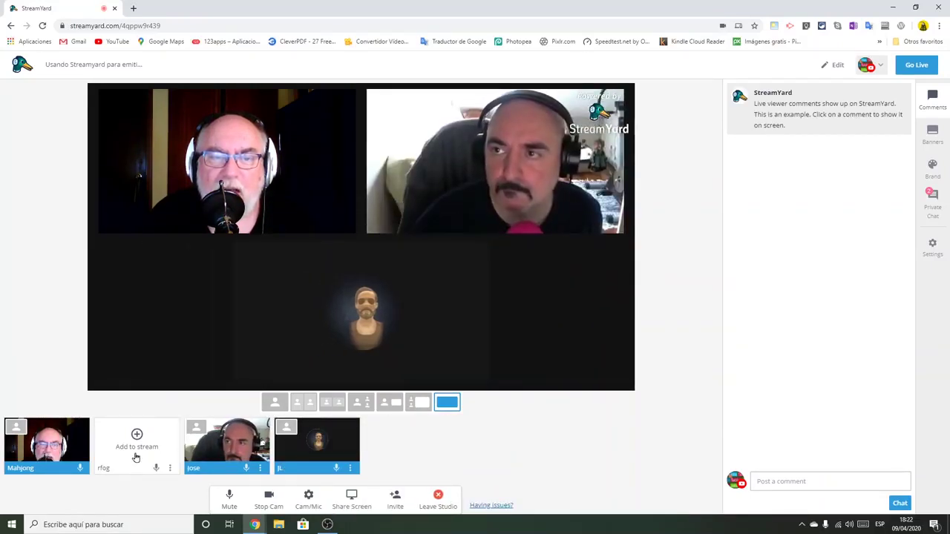
pyautogui.click(136, 435)
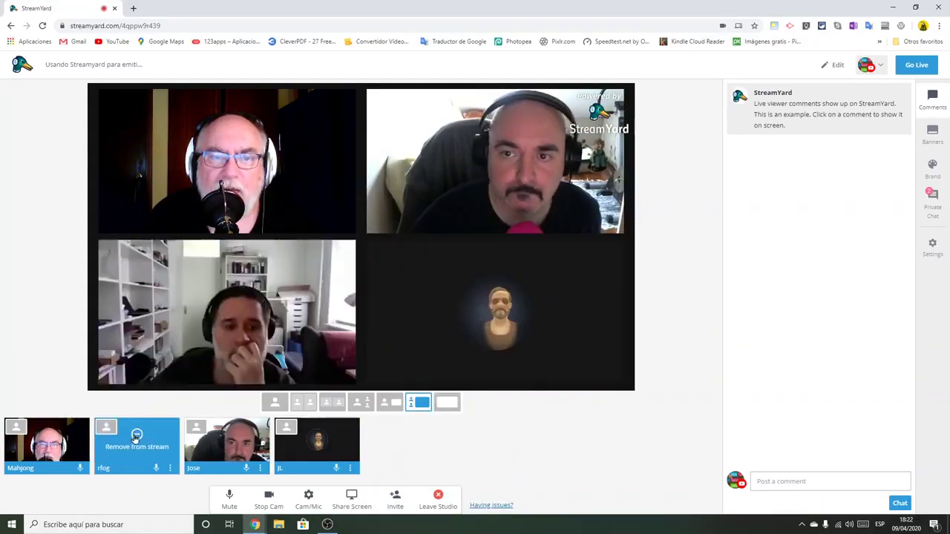
# Switch to the layout with four spaced, uncropped participants, then check the private chat and return to the viewer comments
pyautogui.moveTo(160, 432)
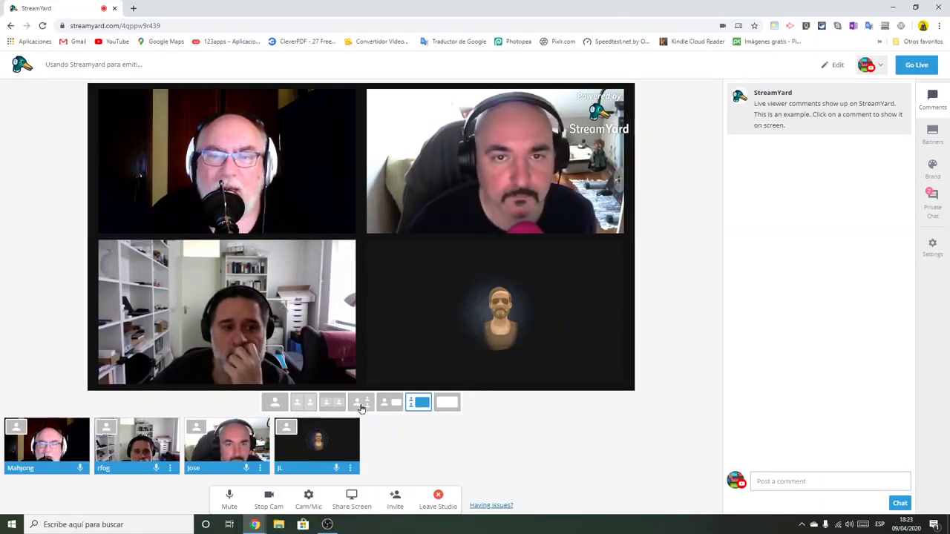
pyautogui.click(329, 404)
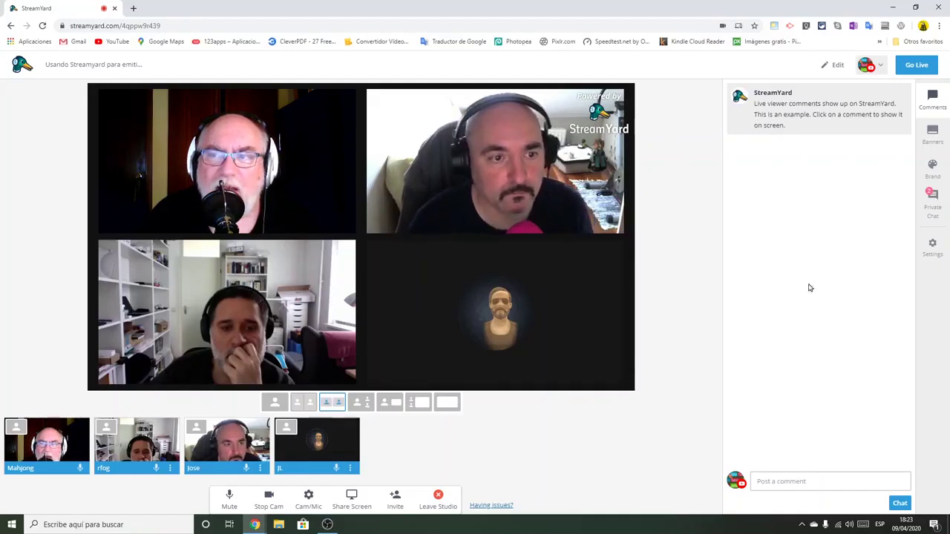
pyautogui.click(933, 197)
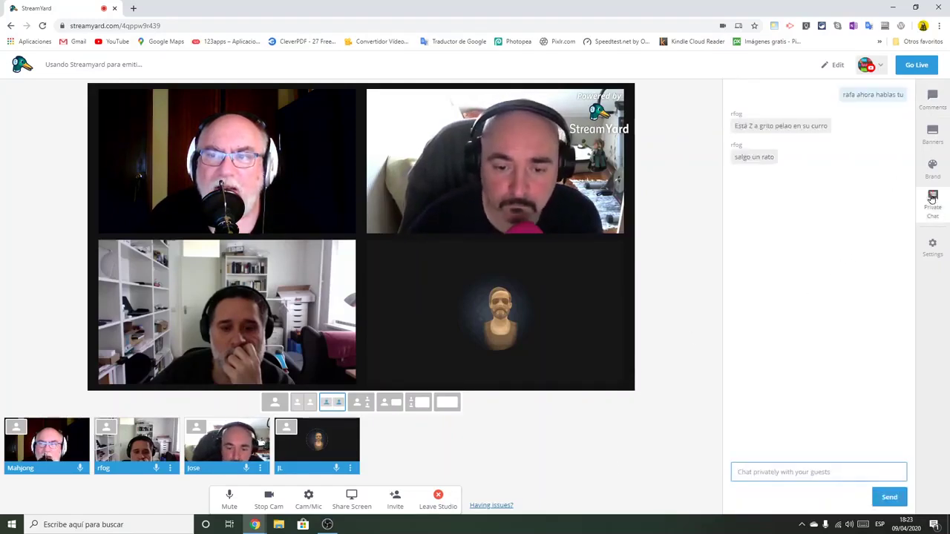
pyautogui.click(934, 98)
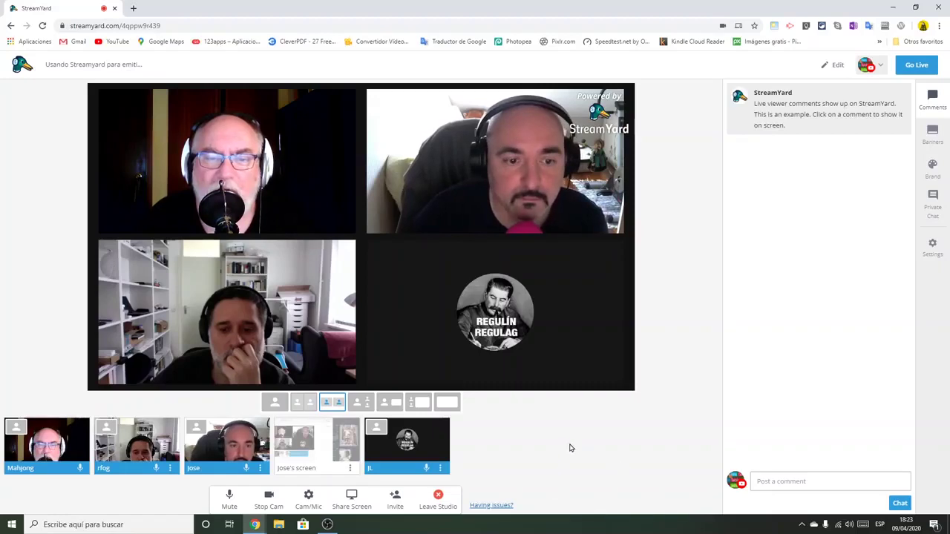
# Add the guest's shared screen to the stream and switch to the layout with all participants beside it
pyautogui.moveTo(344, 458)
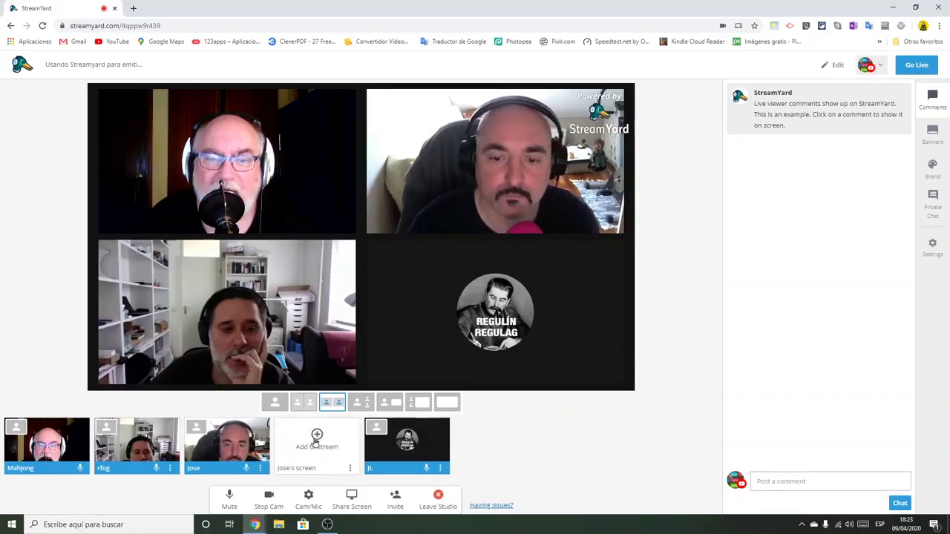
pyautogui.click(317, 439)
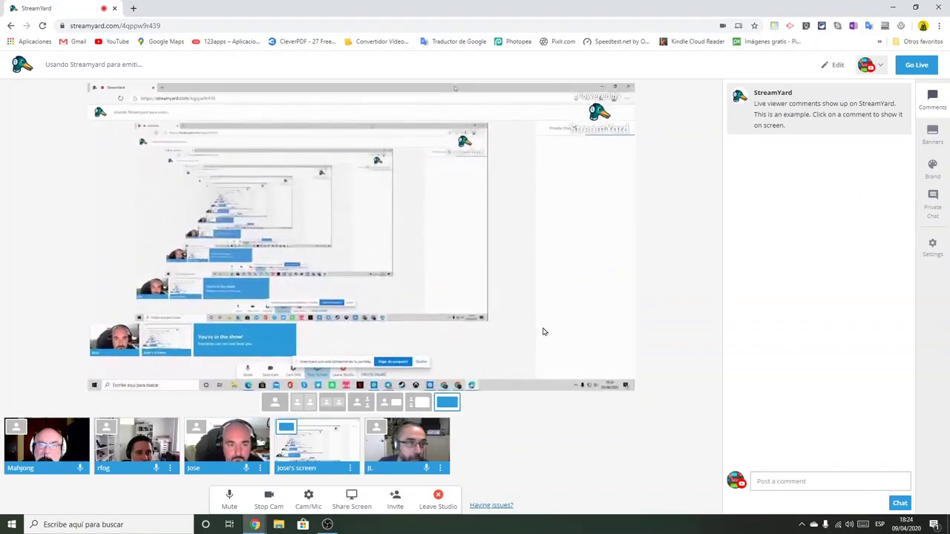
pyautogui.click(420, 402)
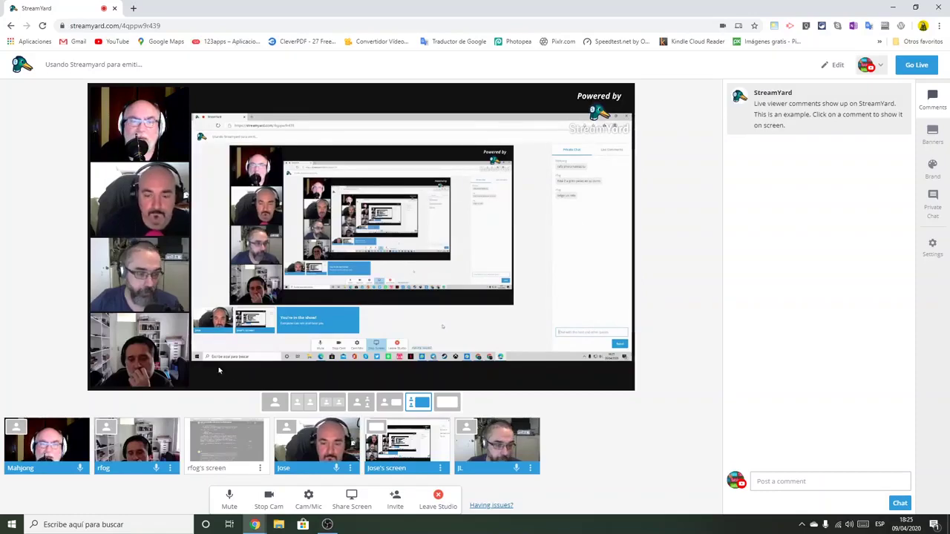
# Add the other guest's shared screen to the stream and remove it again
pyautogui.moveTo(226, 438)
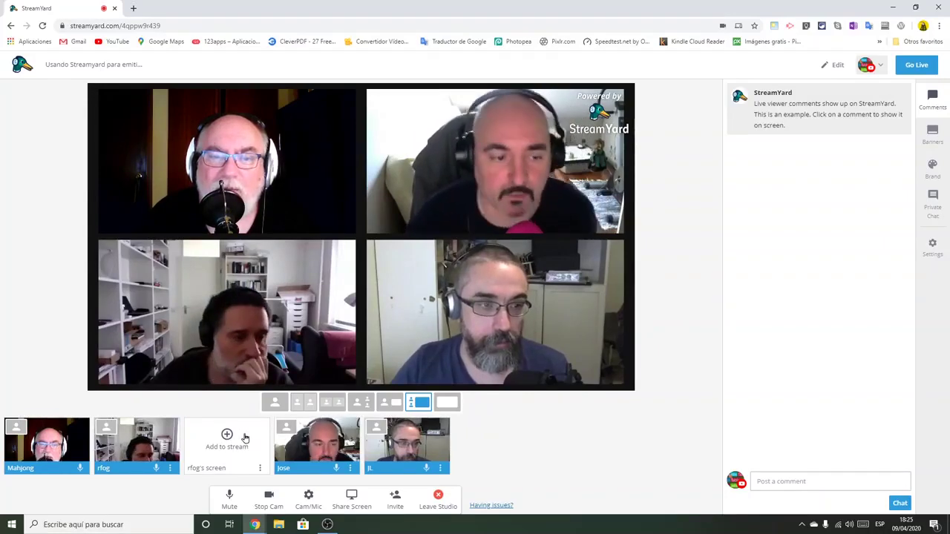
pyautogui.click(245, 438)
pyautogui.click(252, 432)
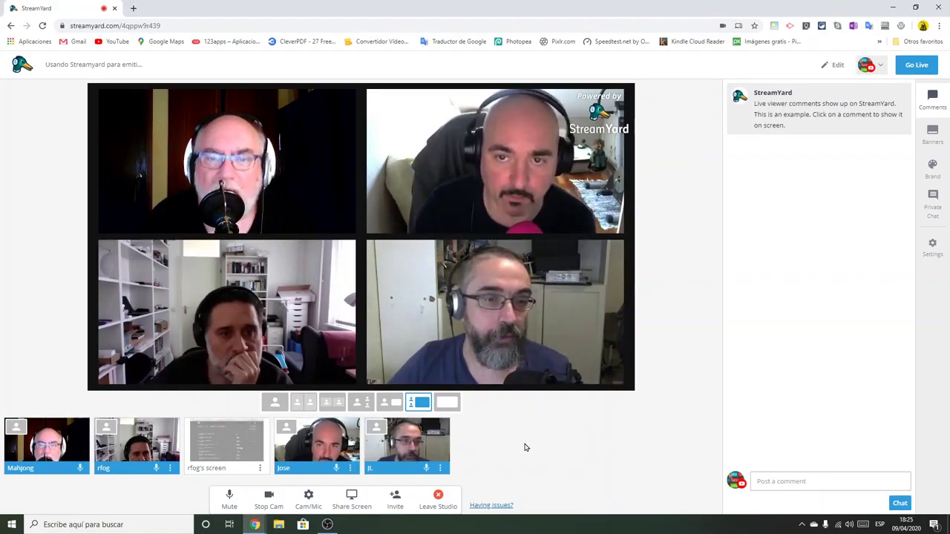
# Remove the guest listed beside the host from the stream and bring that guest back
pyautogui.moveTo(238, 447)
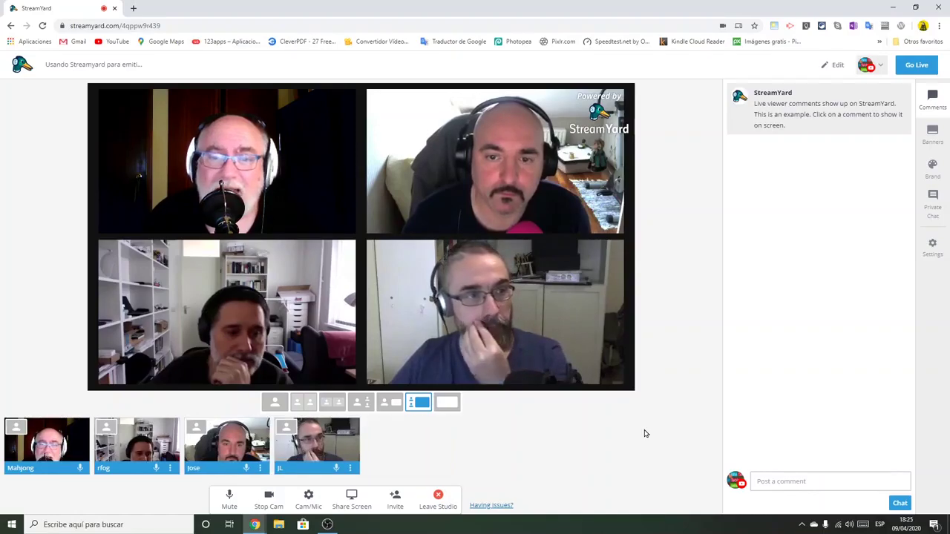
pyautogui.click(159, 438)
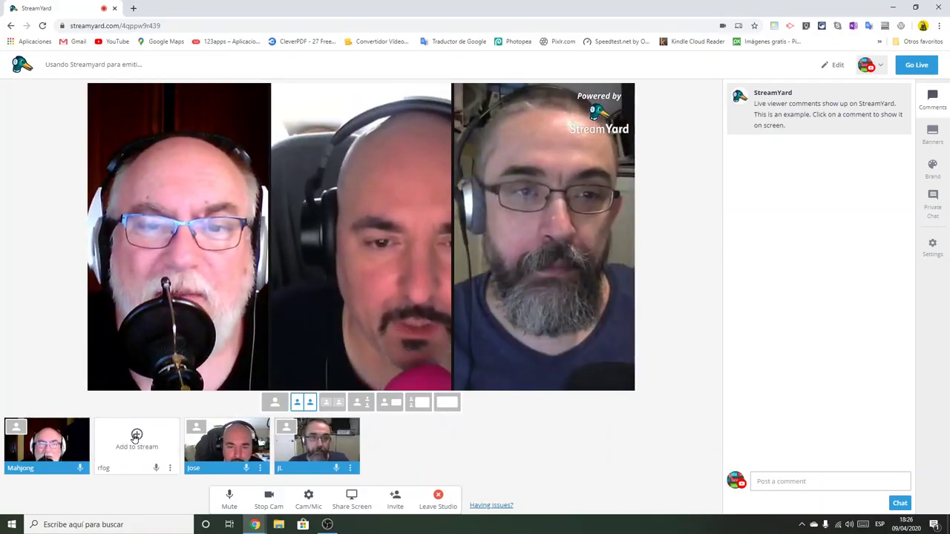
pyautogui.click(162, 440)
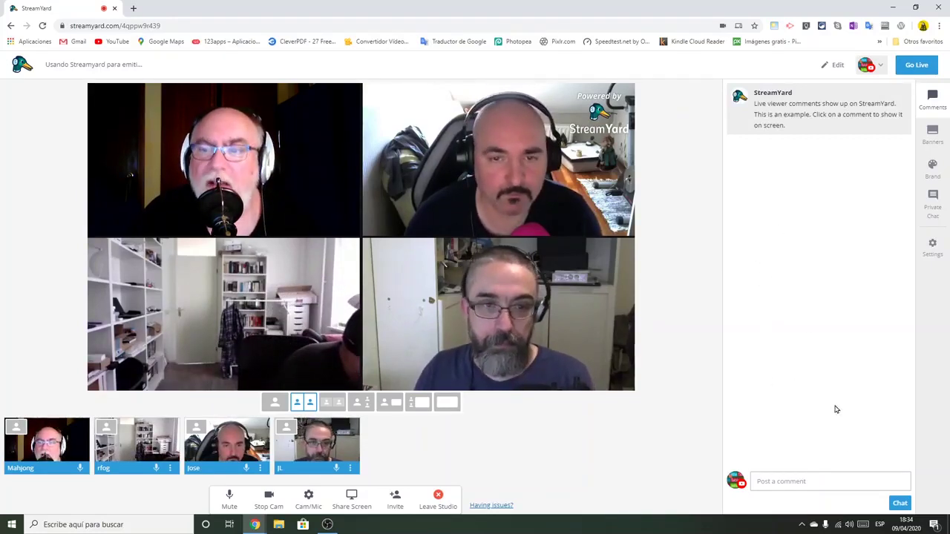
# Start the live broadcast and post the comment "Bienvenidos a esta emision de prueba"
pyautogui.click(913, 67)
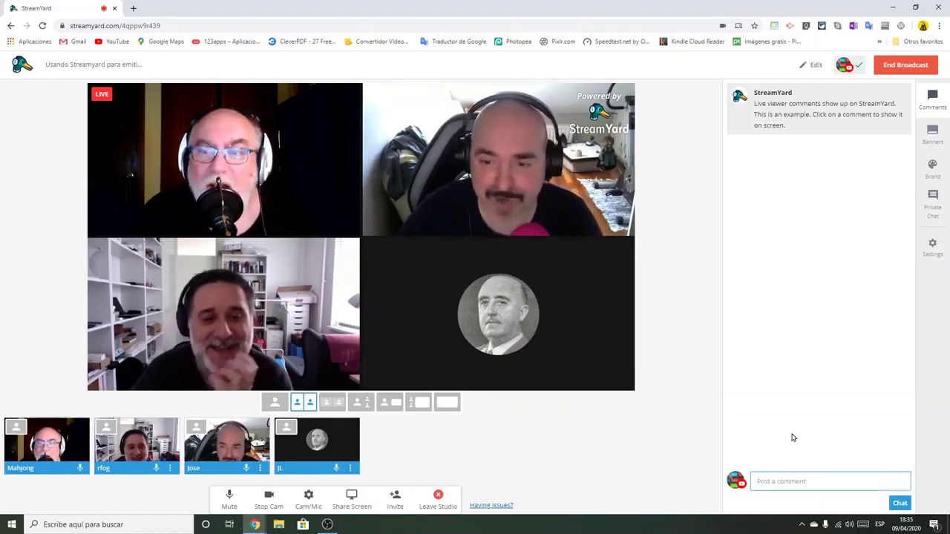
pyautogui.click(793, 481)
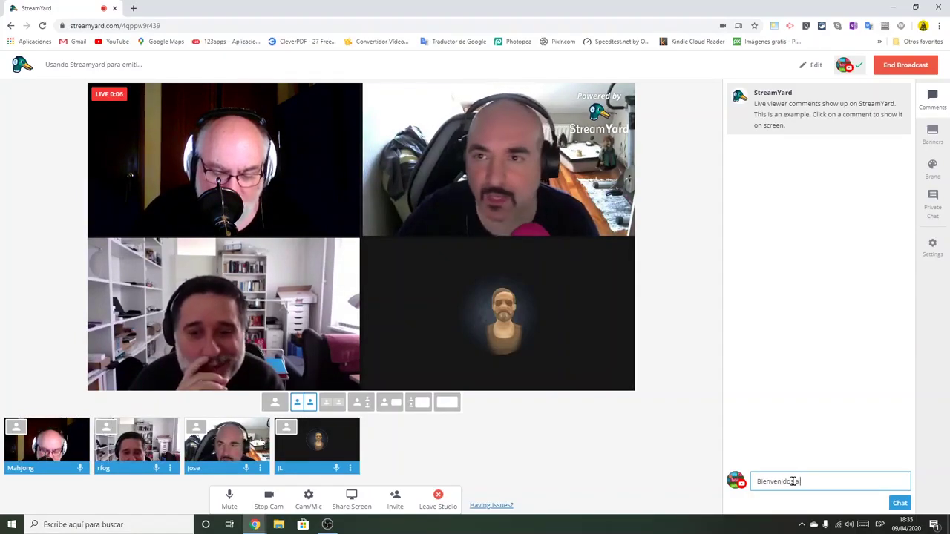
pyautogui.write('Bienvenido a esta emision')
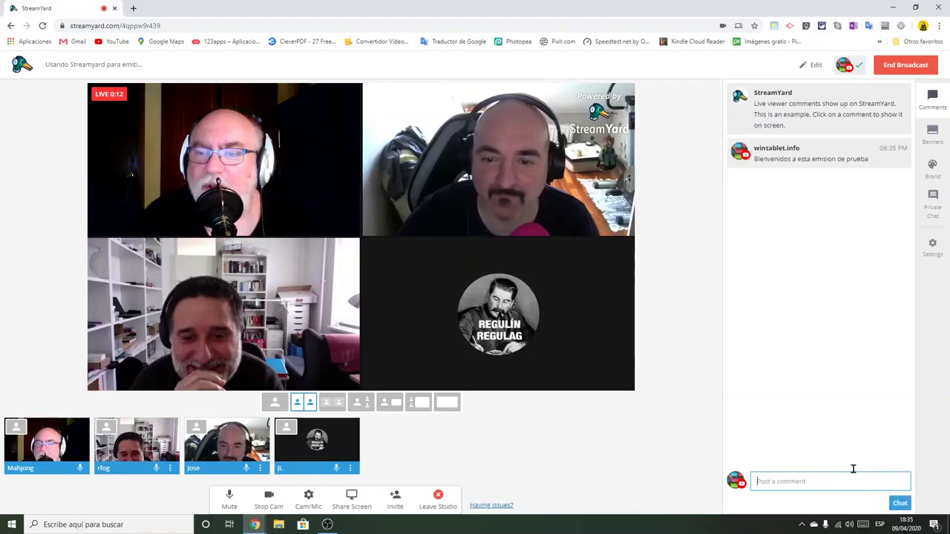
# Show the posted welcome comment on the broadcast and hide it again
pyautogui.click(769, 164)
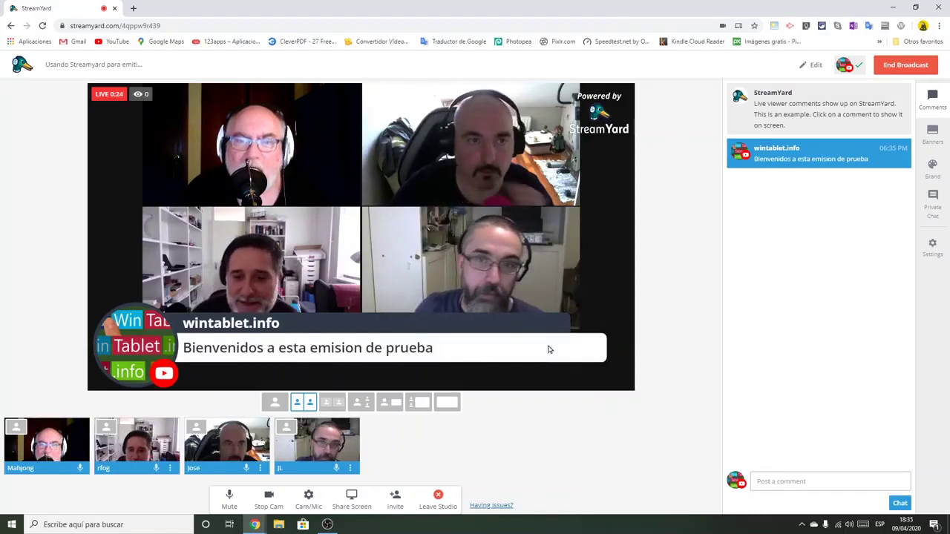
pyautogui.click(774, 130)
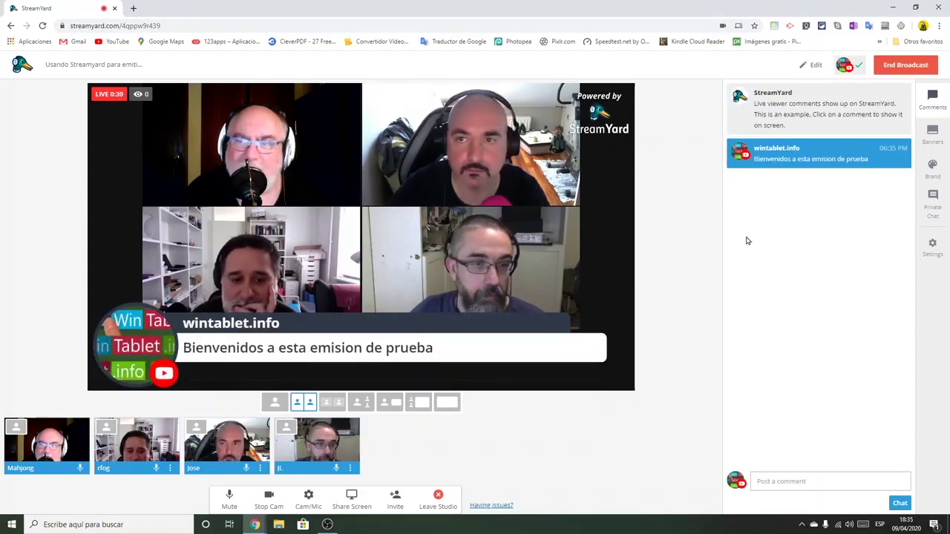
pyautogui.click(780, 164)
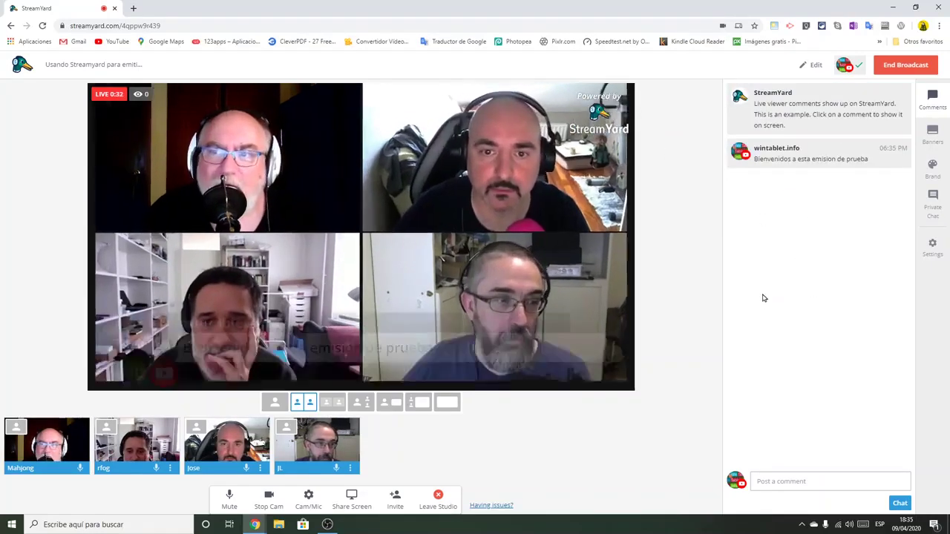
pyautogui.click(789, 166)
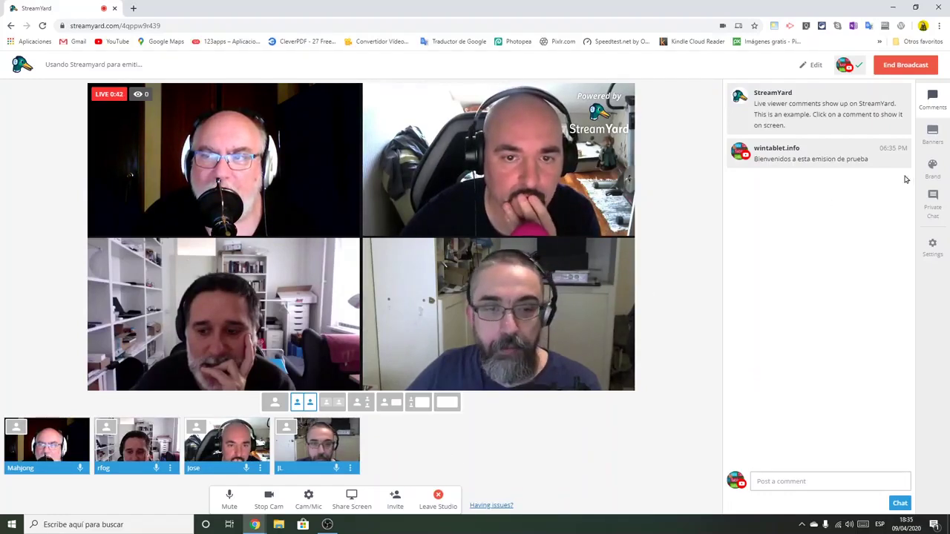
# Turn on the display names of all participants on the broadcast and turn them off again
pyautogui.click(933, 133)
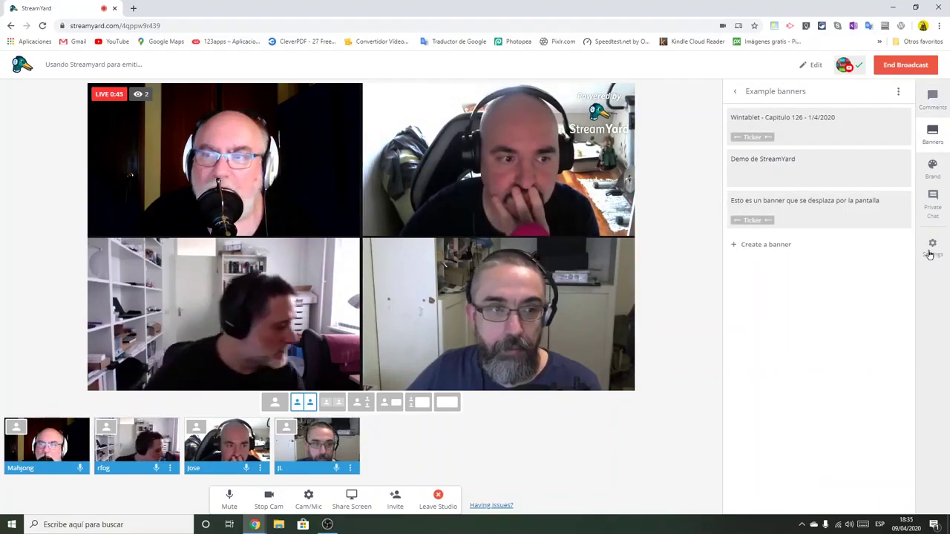
pyautogui.click(933, 167)
pyautogui.click(744, 472)
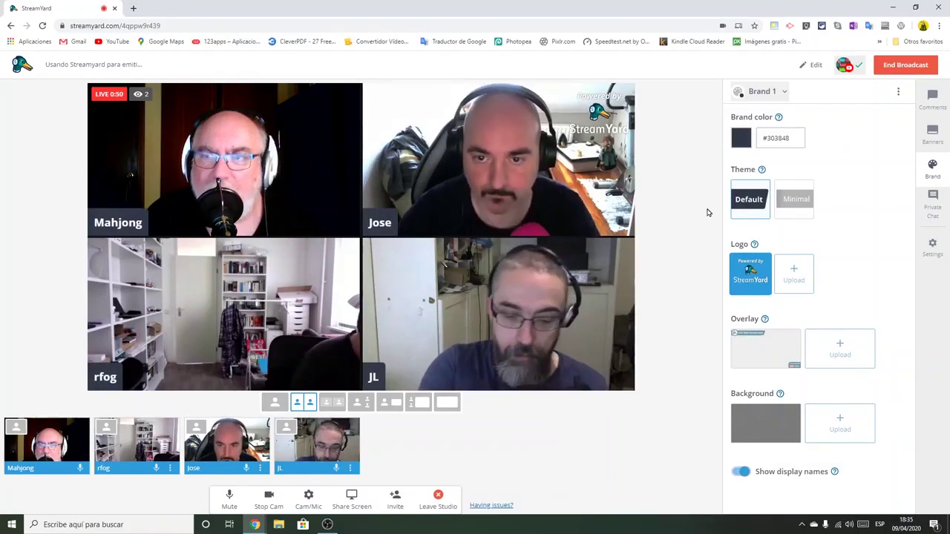
pyautogui.click(933, 101)
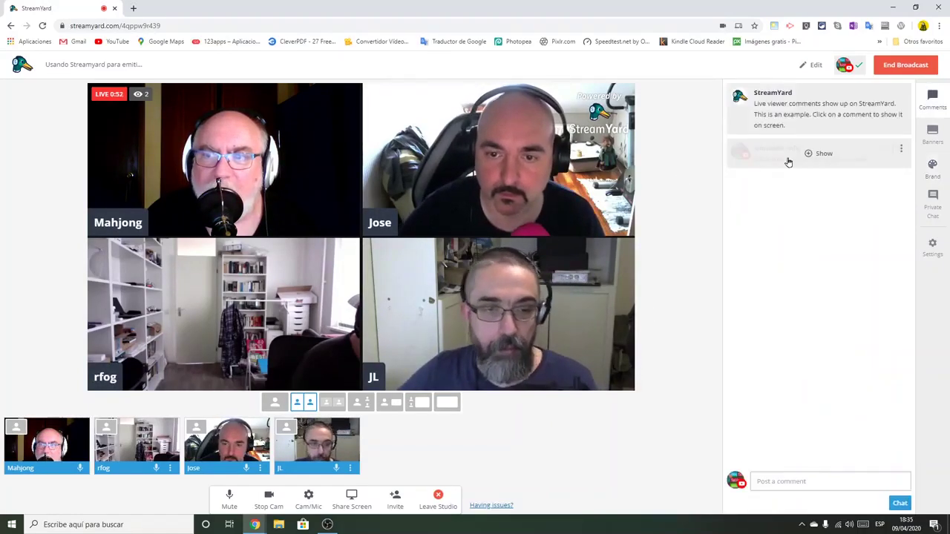
pyautogui.click(758, 154)
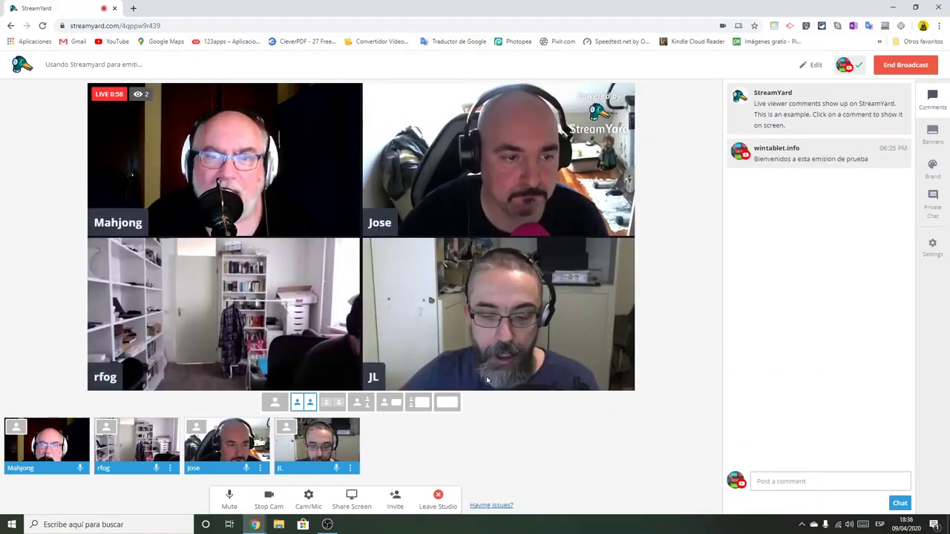
pyautogui.click(933, 167)
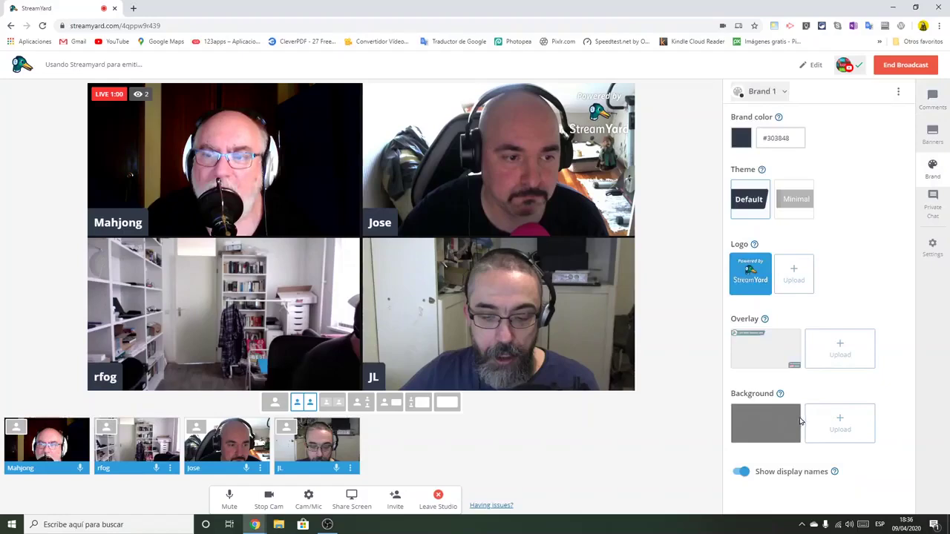
pyautogui.click(740, 473)
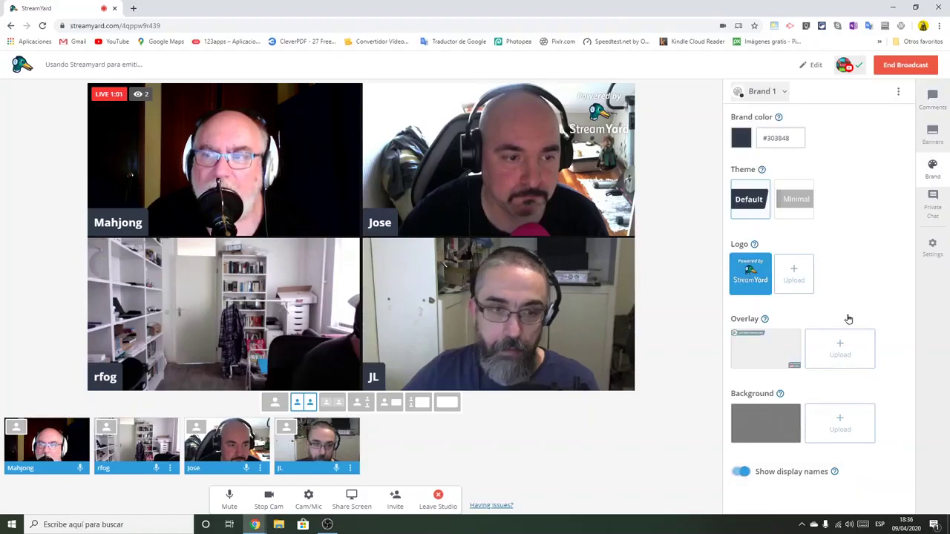
# Show the "Demo de StreamYard" banner on the live broadcast
pyautogui.click(933, 133)
pyautogui.moveTo(789, 176)
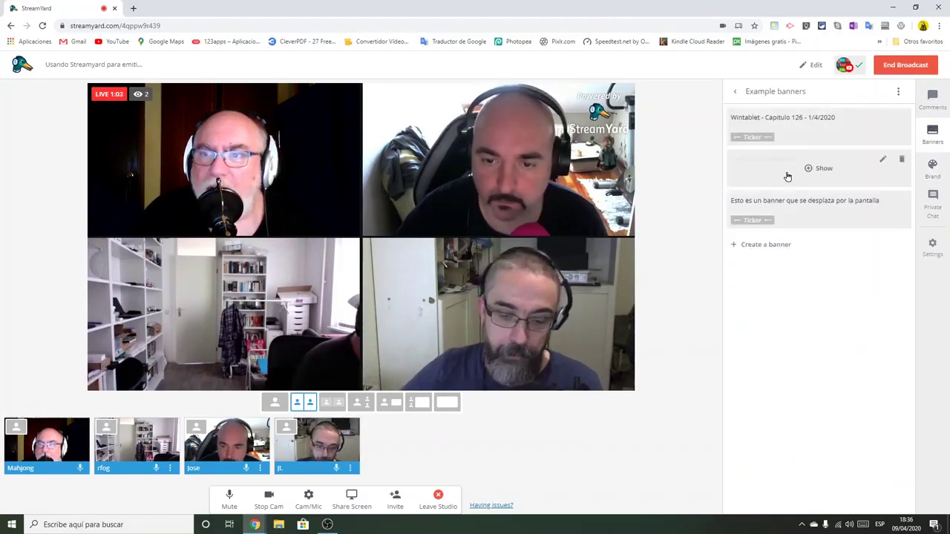
pyautogui.click(748, 172)
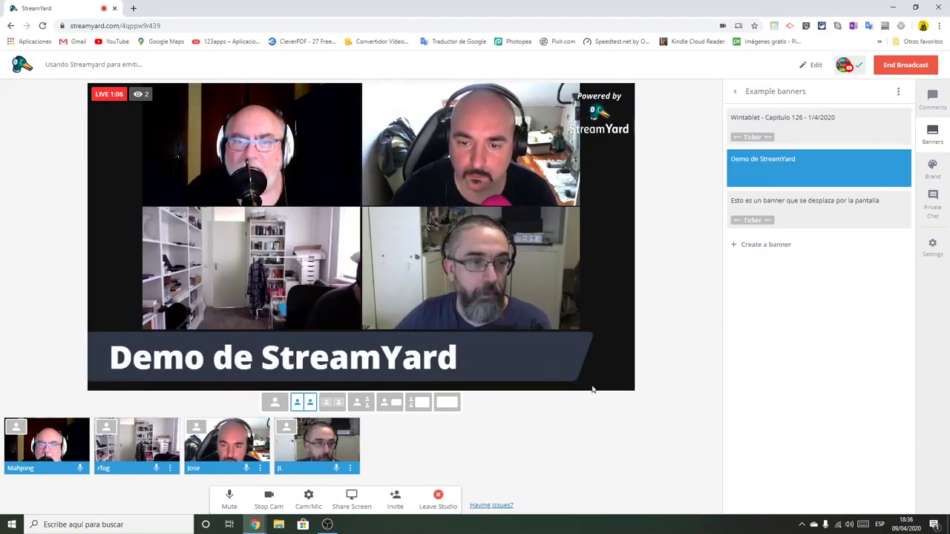
# Show the comment "Bienvenidos a esta emision de prueba" in place of the banner, and hide both the comment and the banner
pyautogui.click(933, 100)
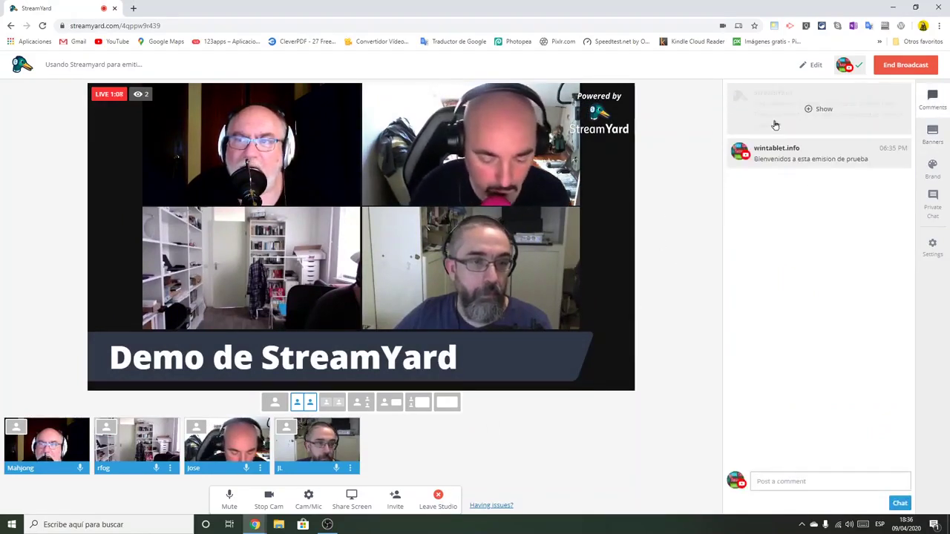
pyautogui.click(781, 156)
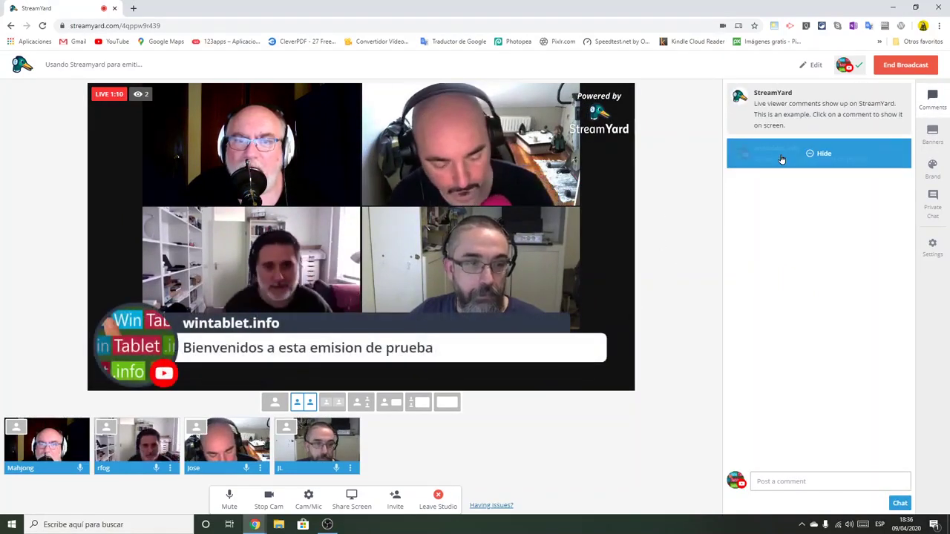
pyautogui.click(781, 157)
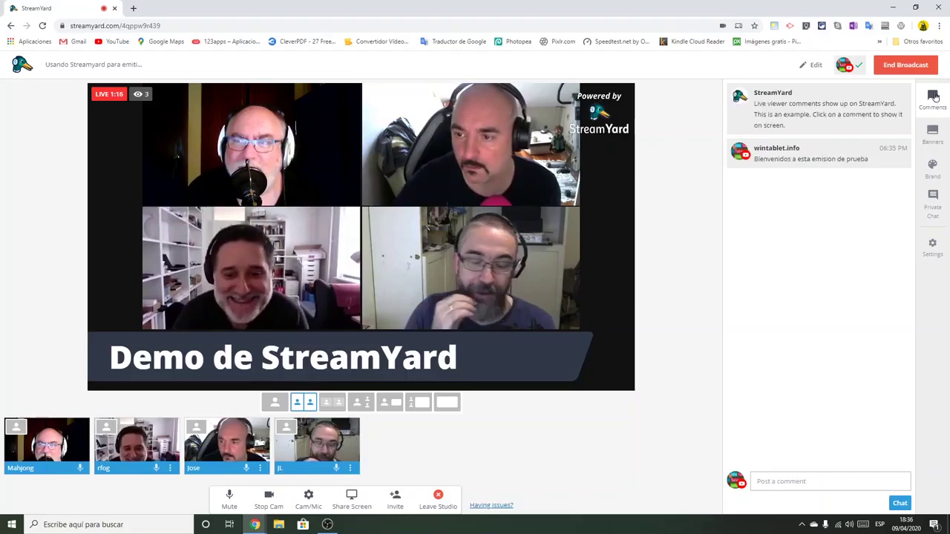
pyautogui.click(932, 133)
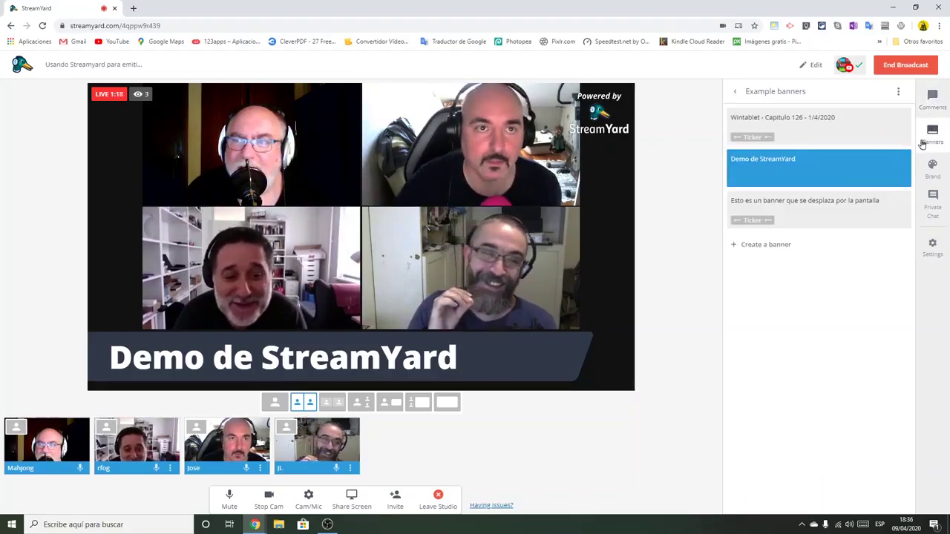
pyautogui.click(773, 178)
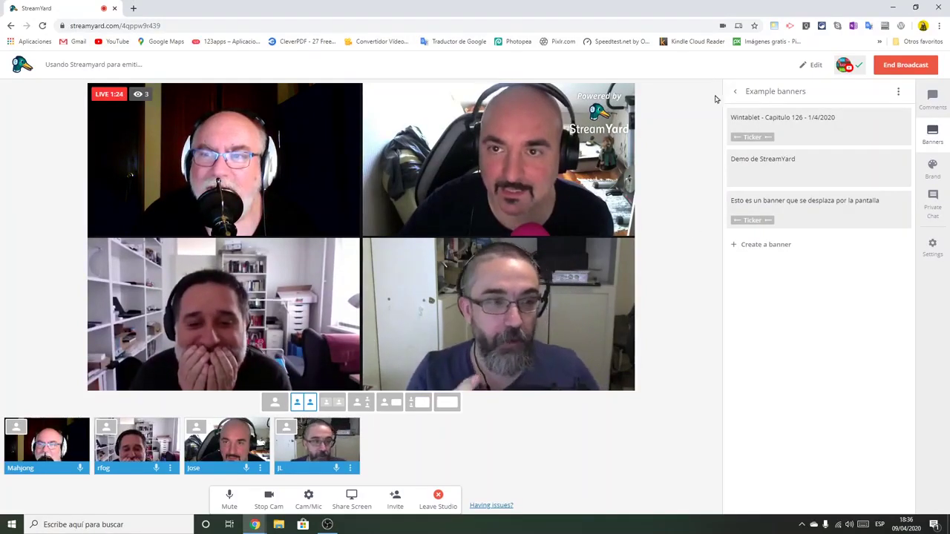
# Show the viewer comment "buenas y confinadas tardes" on the broadcast and hide it again
pyautogui.click(929, 100)
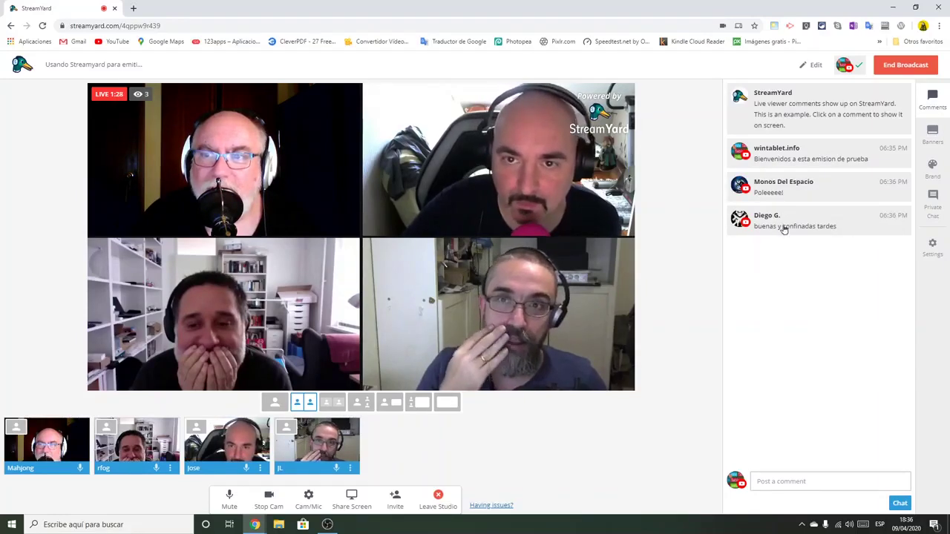
pyautogui.click(783, 229)
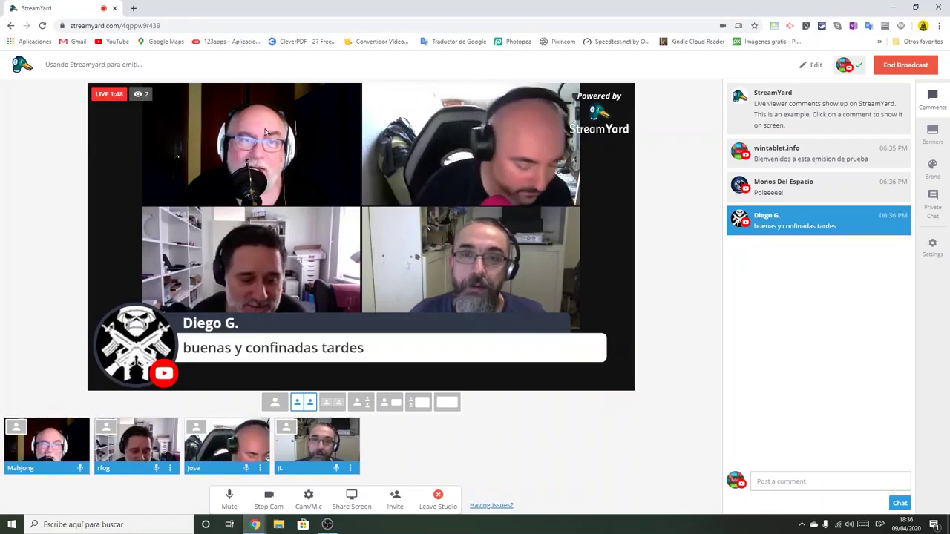
pyautogui.moveTo(138, 95)
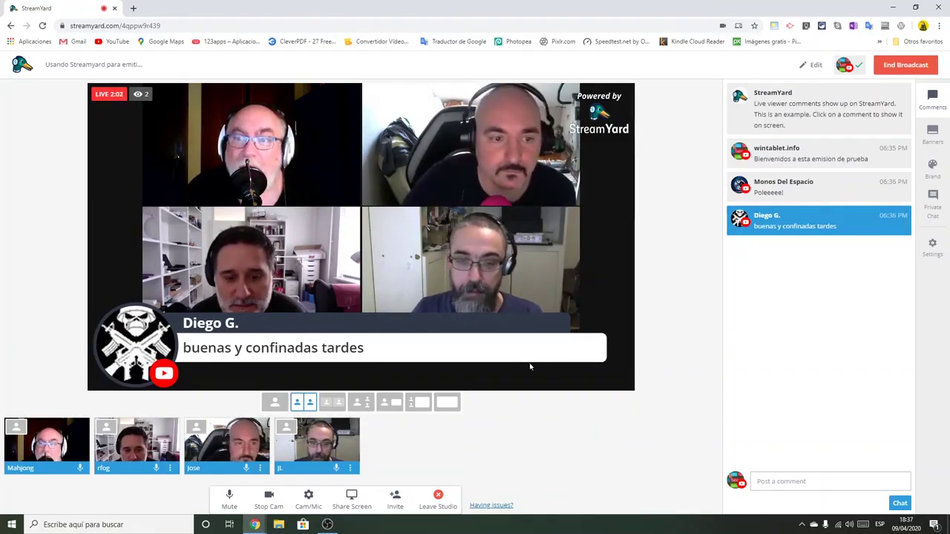
pyautogui.click(786, 228)
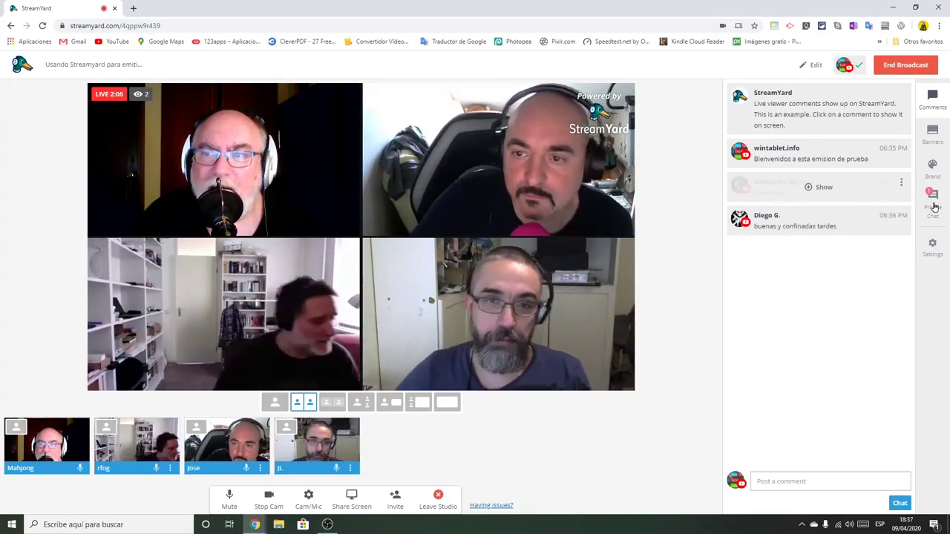
# Check the private chat, and show the viewer comment "Buenas tardes que sorpresa" on the broadcast and hide it again
pyautogui.click(934, 202)
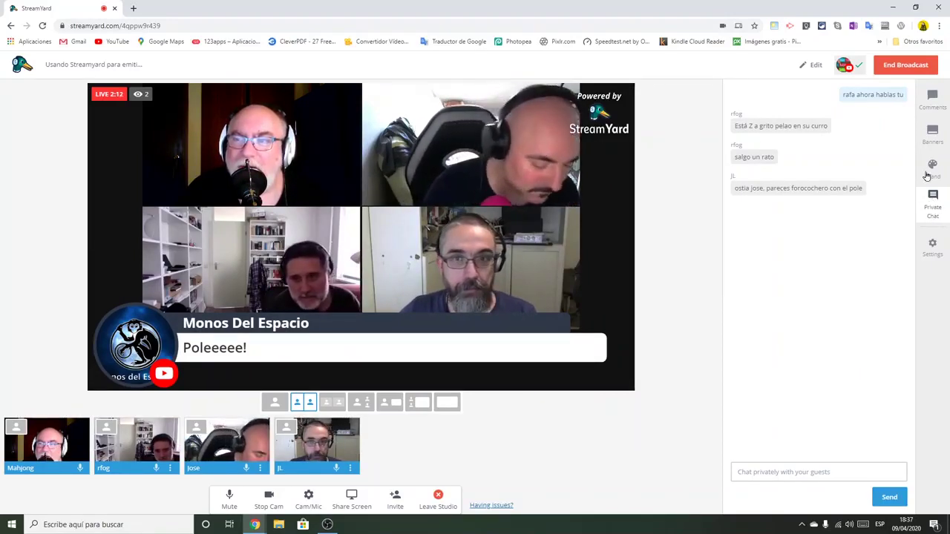
pyautogui.click(933, 93)
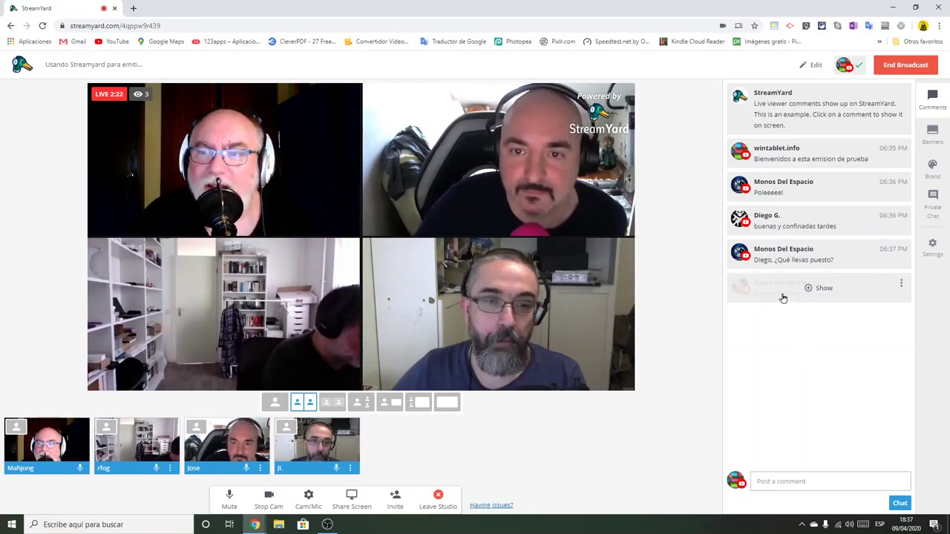
pyautogui.click(783, 298)
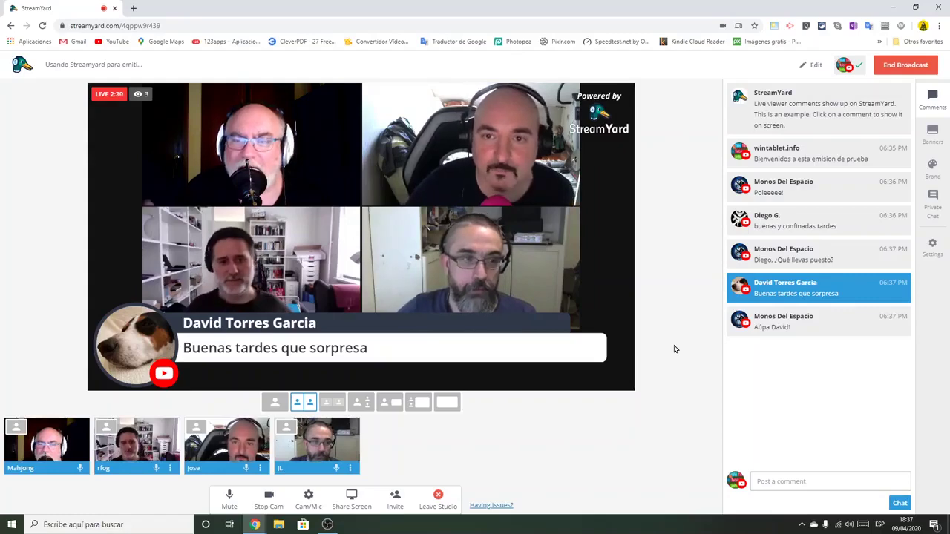
pyautogui.click(772, 293)
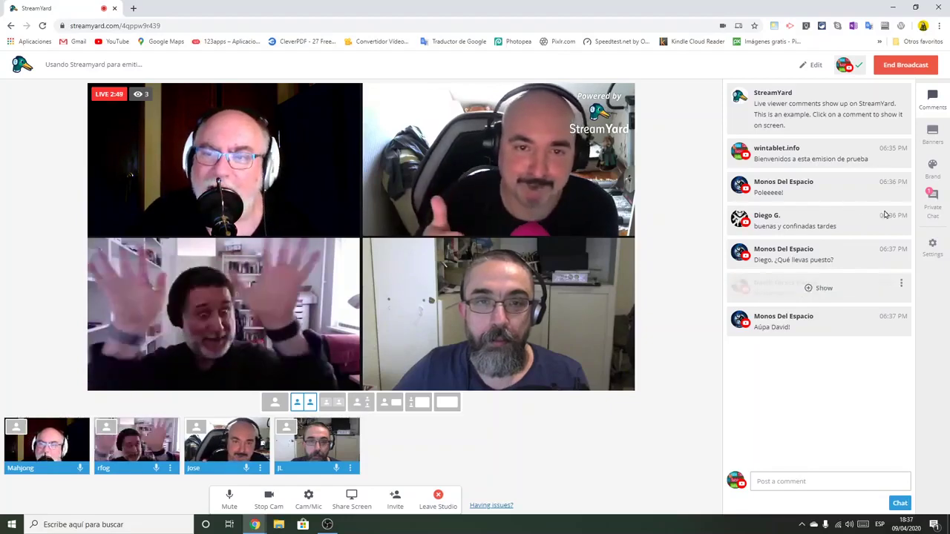
# Switch the broadcast layout to one large host picture with the guests stacked in a column beside it
pyautogui.click(358, 403)
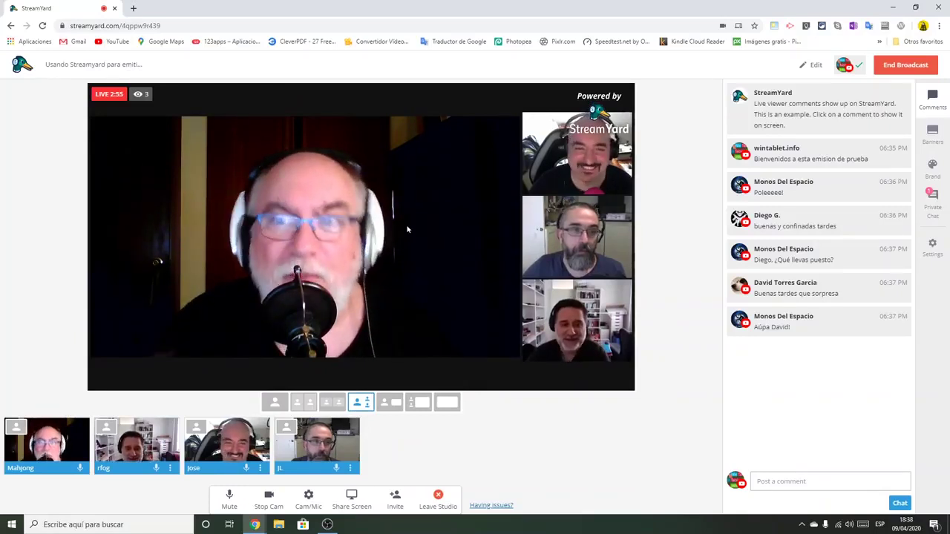
# End the broadcast, rate it as Good and skip the written feedback
pyautogui.click(899, 68)
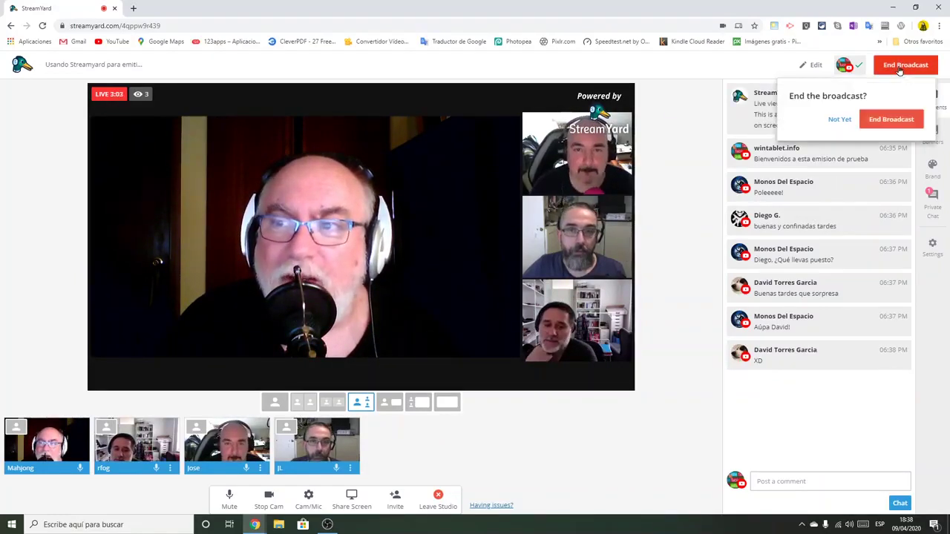
pyautogui.click(873, 117)
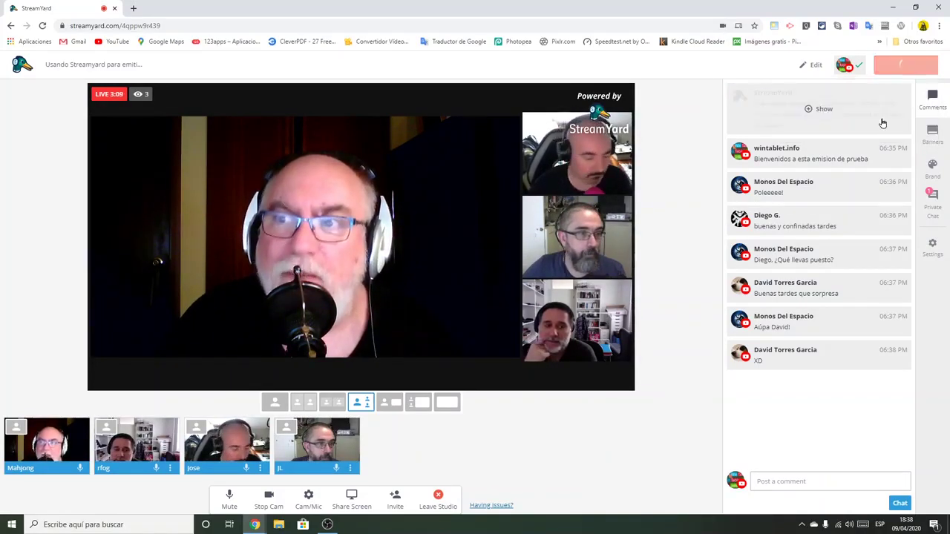
pyautogui.click(824, 115)
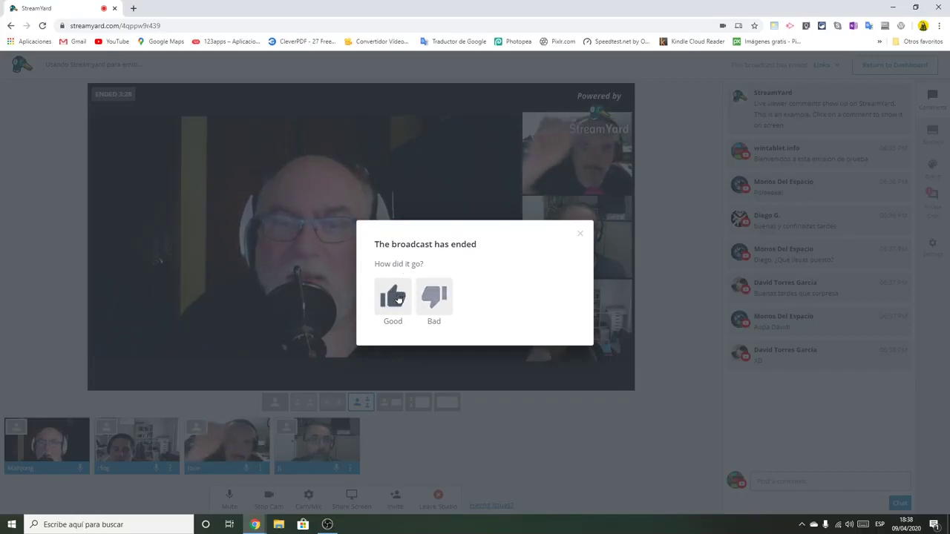
pyautogui.click(395, 298)
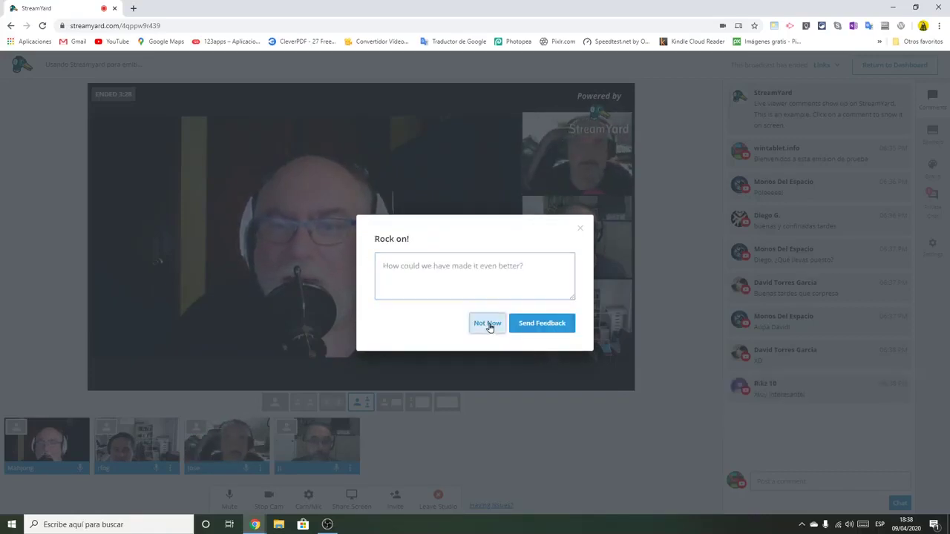
pyautogui.click(487, 325)
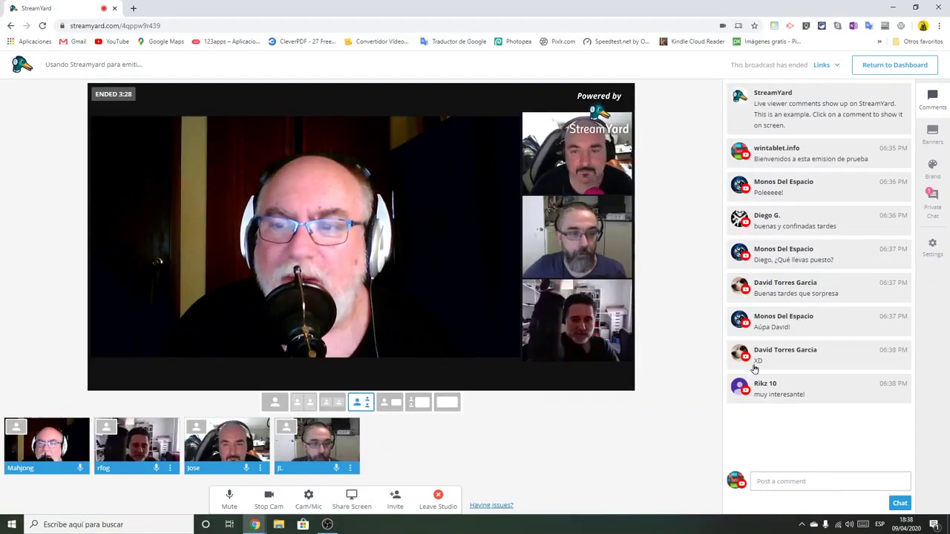
# Show the viewer comment "muy interesante!" in the ended broadcast's studio and hide it again
pyautogui.moveTo(776, 398)
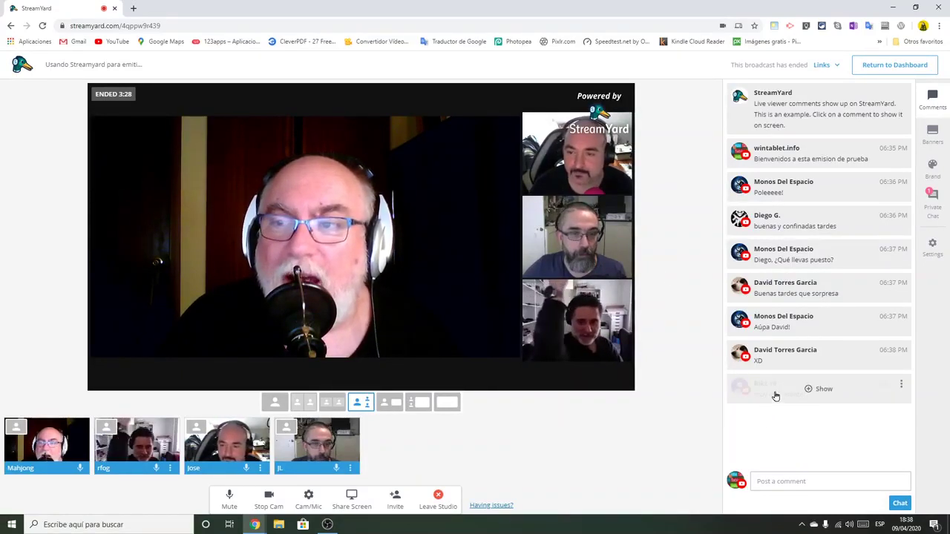
pyautogui.click(775, 395)
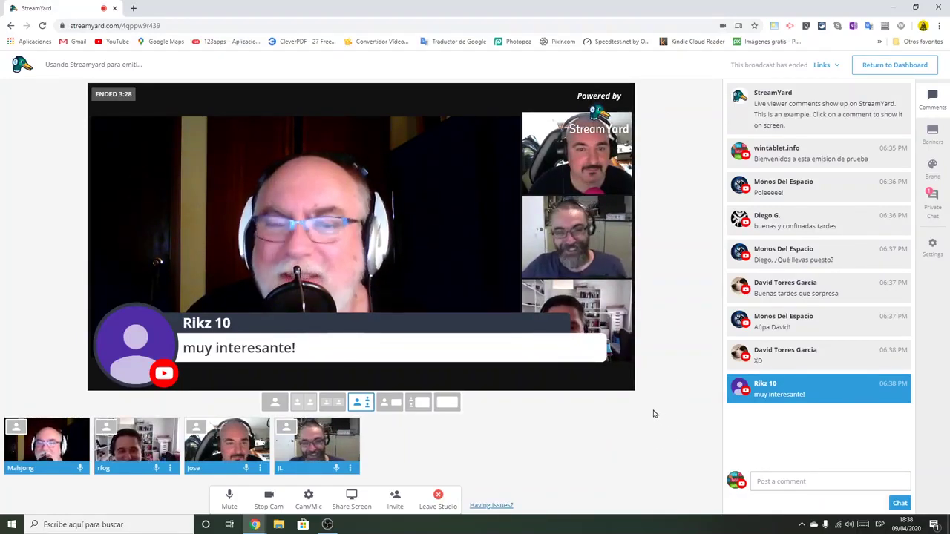
pyautogui.moveTo(740, 398)
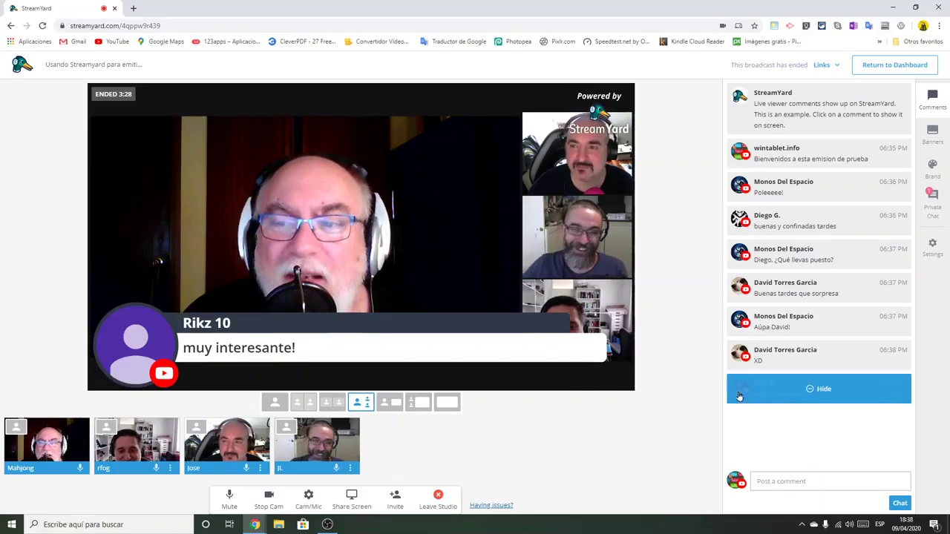
pyautogui.click(782, 395)
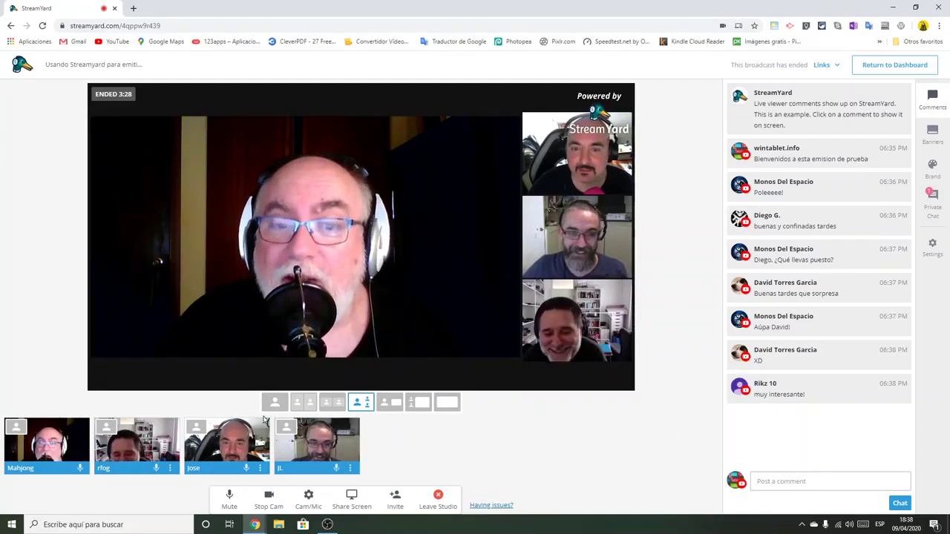
# Switch the layout to a grid with gaps between participants, and view the kick and ban options for the guest beside the host
pyautogui.click(332, 401)
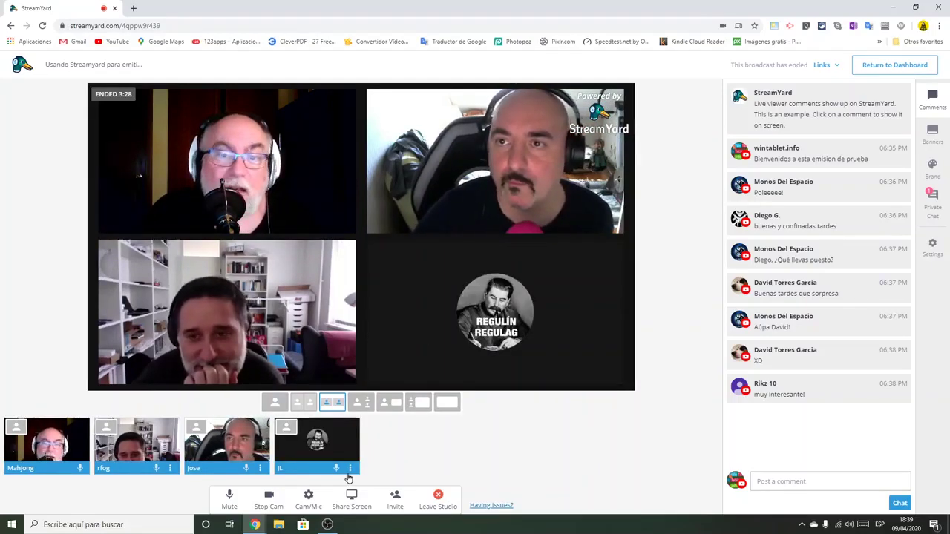
pyautogui.click(170, 468)
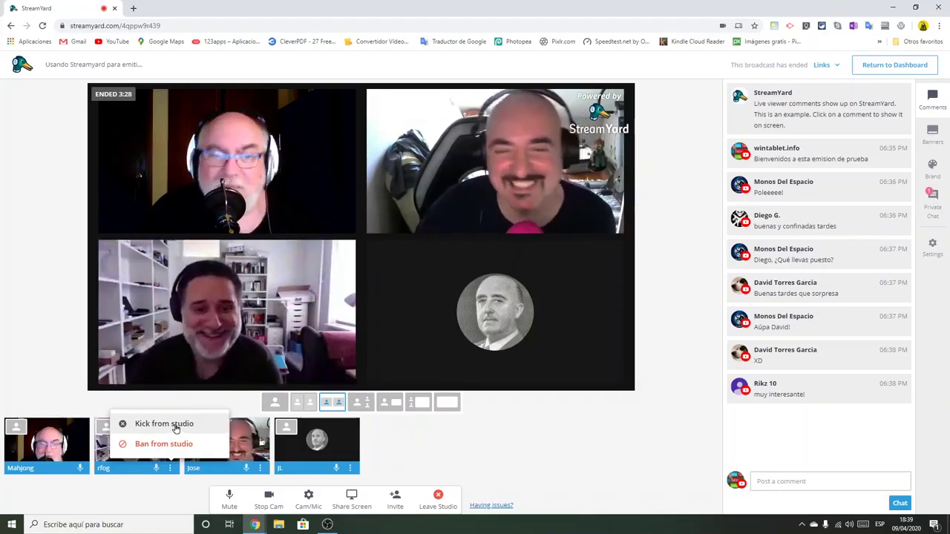
pyautogui.click(468, 449)
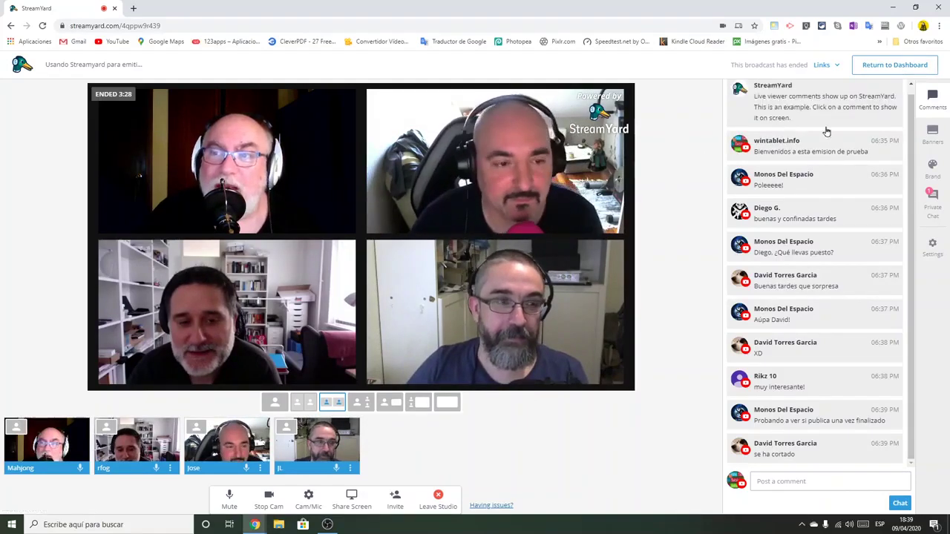
# Open the ended broadcast's list of links to find the option for viewing it on YouTube
pyautogui.click(822, 66)
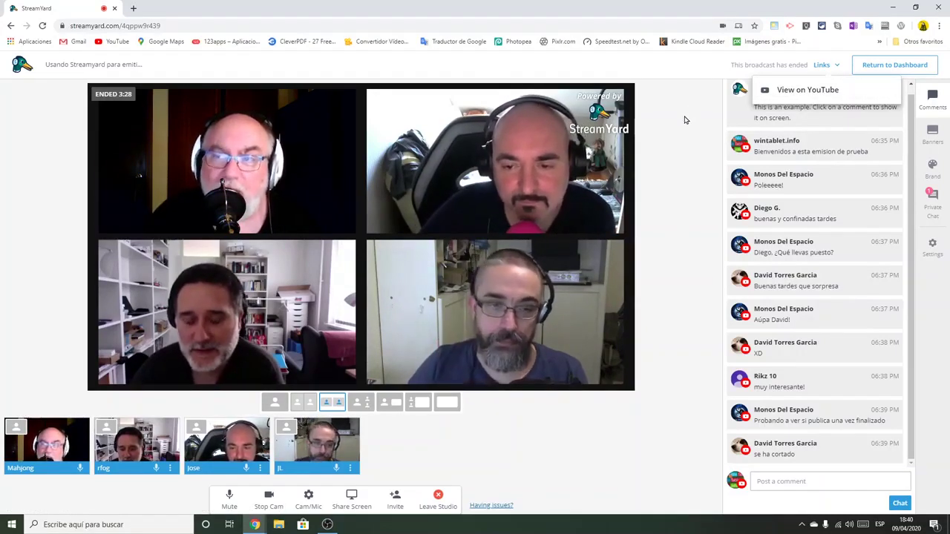
# Return from the ended studio to the dashboard and view the options for the past broadcast "Usando Streamyard para emitir directos"
pyautogui.click(826, 101)
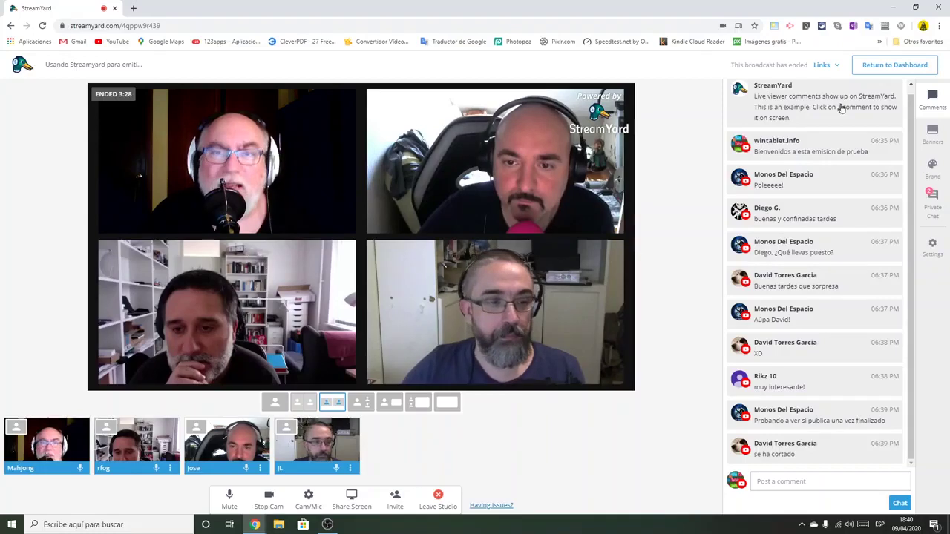
pyautogui.click(875, 70)
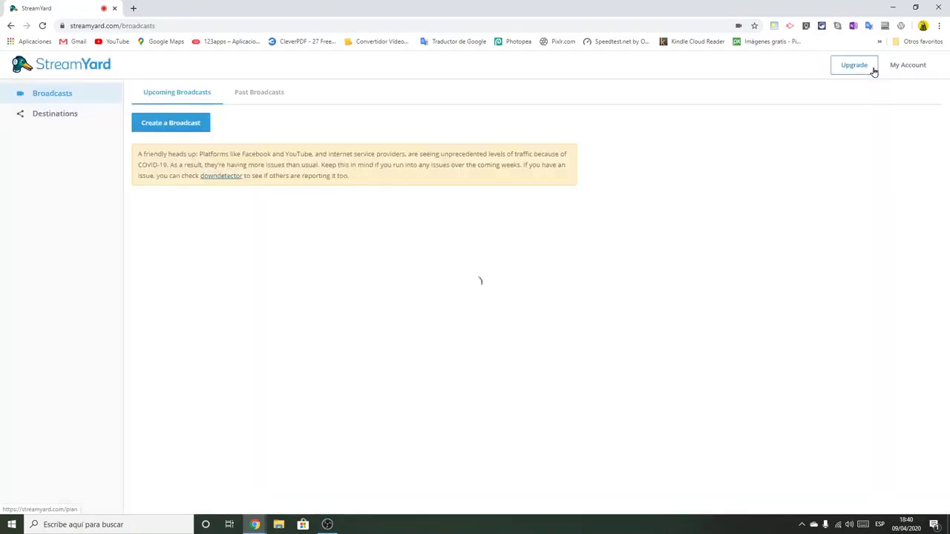
pyautogui.click(252, 94)
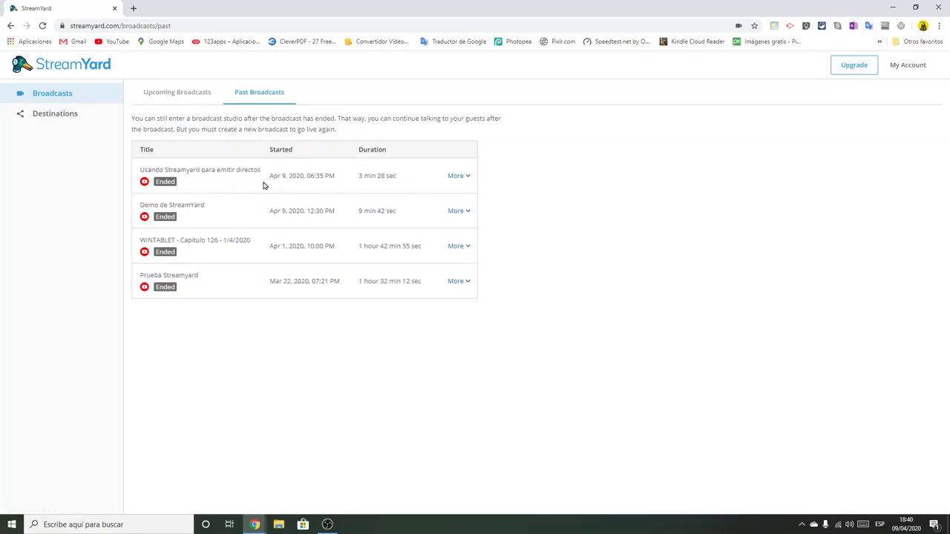
pyautogui.click(469, 179)
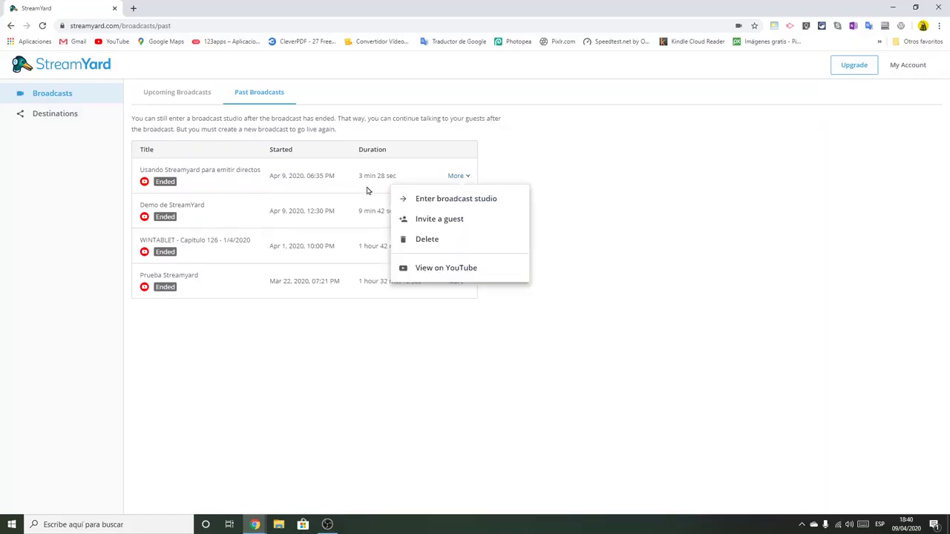
pyautogui.click(626, 168)
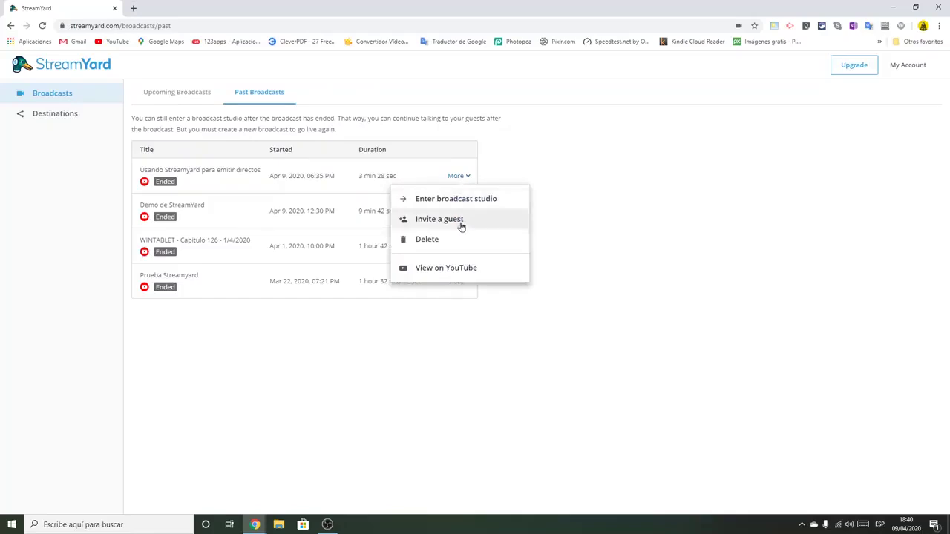
# View the past broadcast's recording on YouTube, pause its playback and close the video page
pyautogui.click(453, 274)
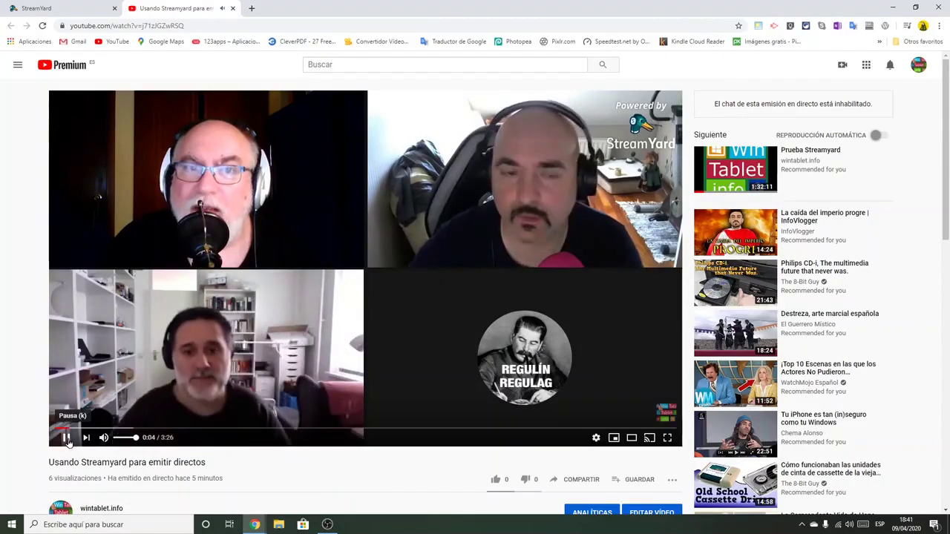
pyautogui.click(66, 438)
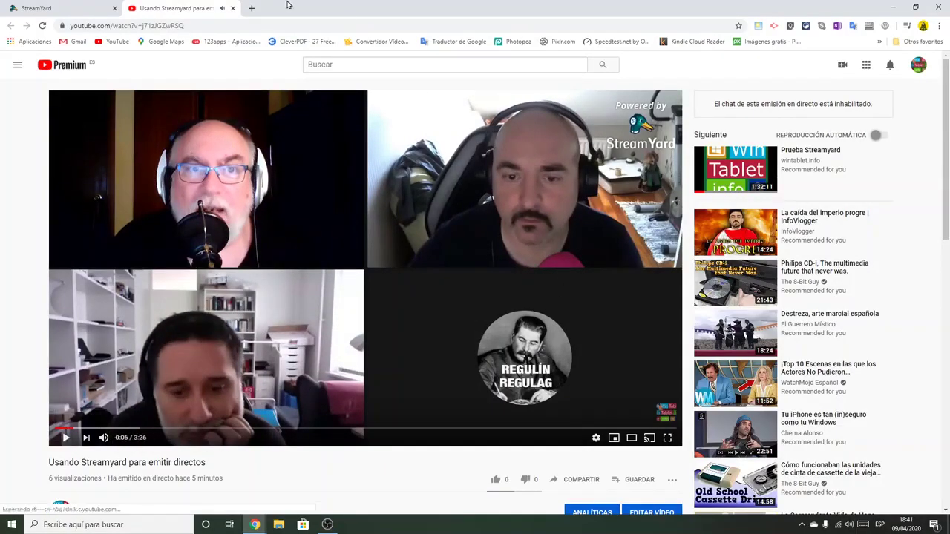
pyautogui.click(233, 8)
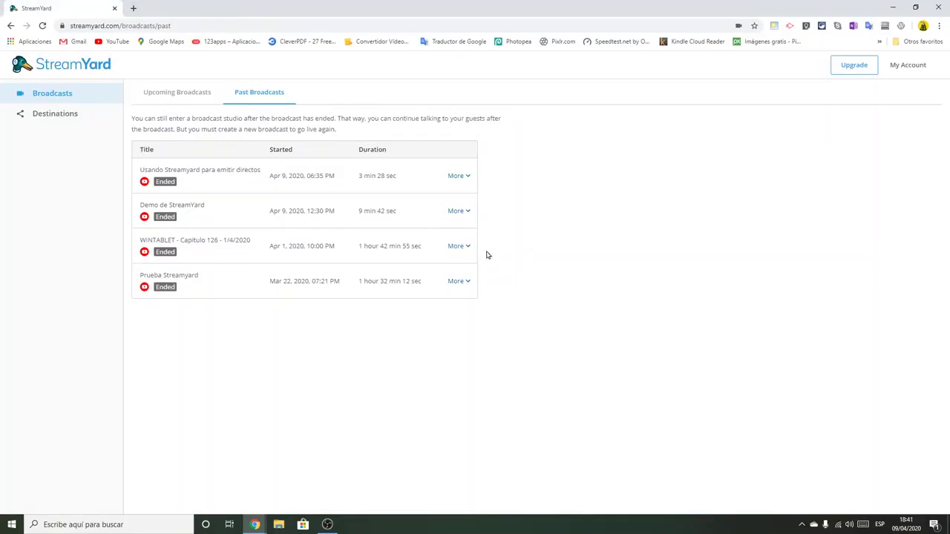
# Start creating an upcoming broadcast to the wintablet.info YouTube channel and enable scheduling for later
pyautogui.click(175, 94)
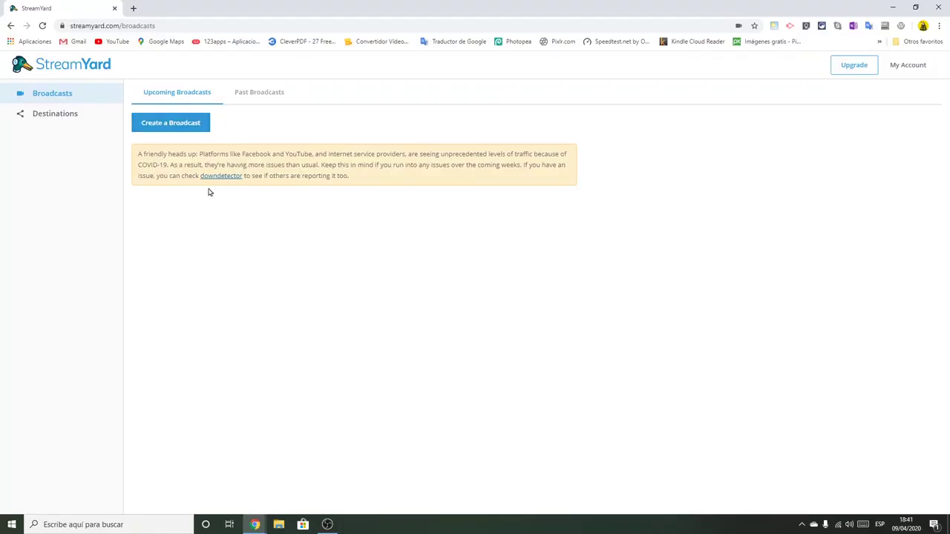
pyautogui.click(178, 127)
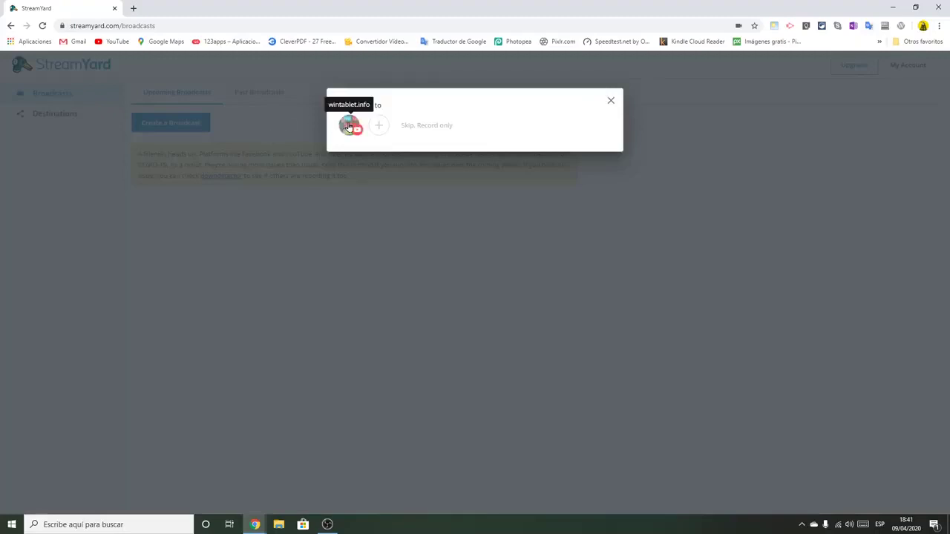
pyautogui.click(350, 125)
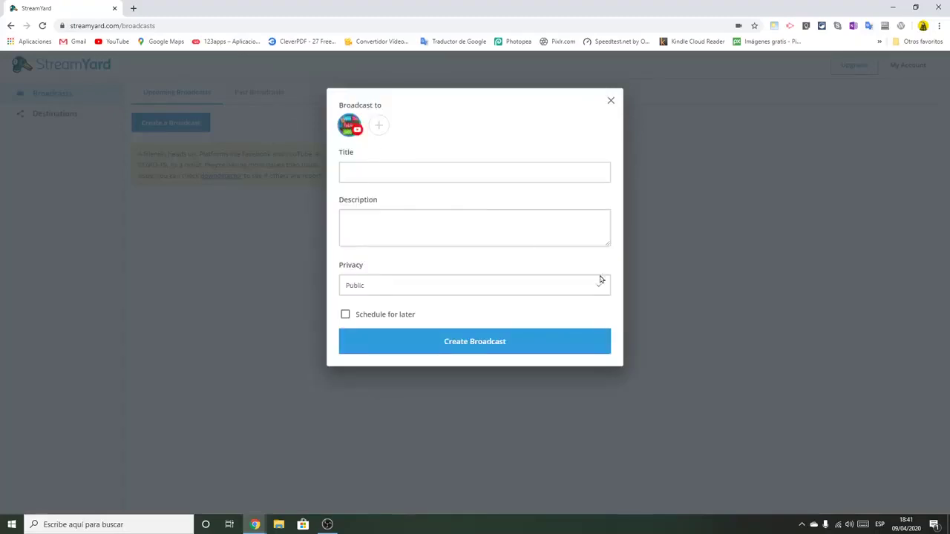
pyautogui.click(366, 320)
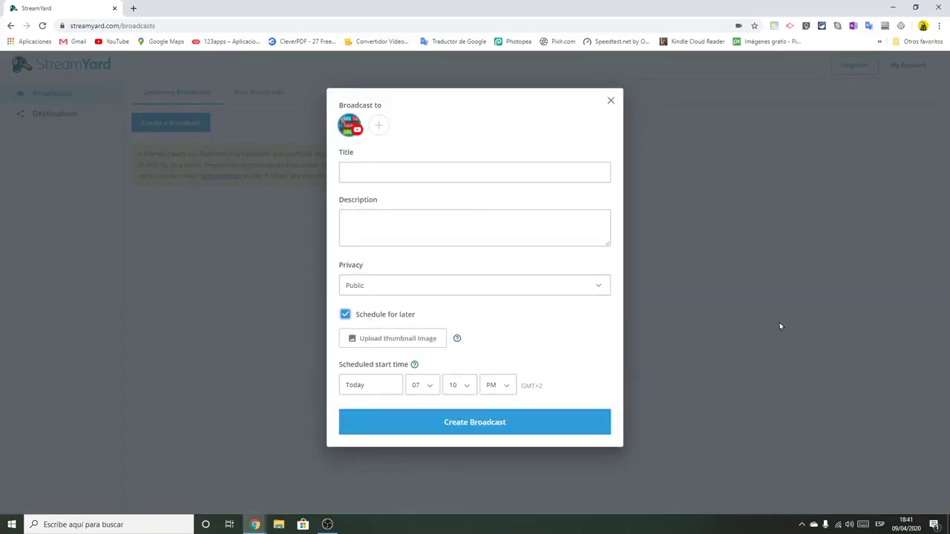
# Try the "wintablet" picture from the Imágenes folder as the thumbnail, and leave the image positioning without applying it
pyautogui.click(426, 342)
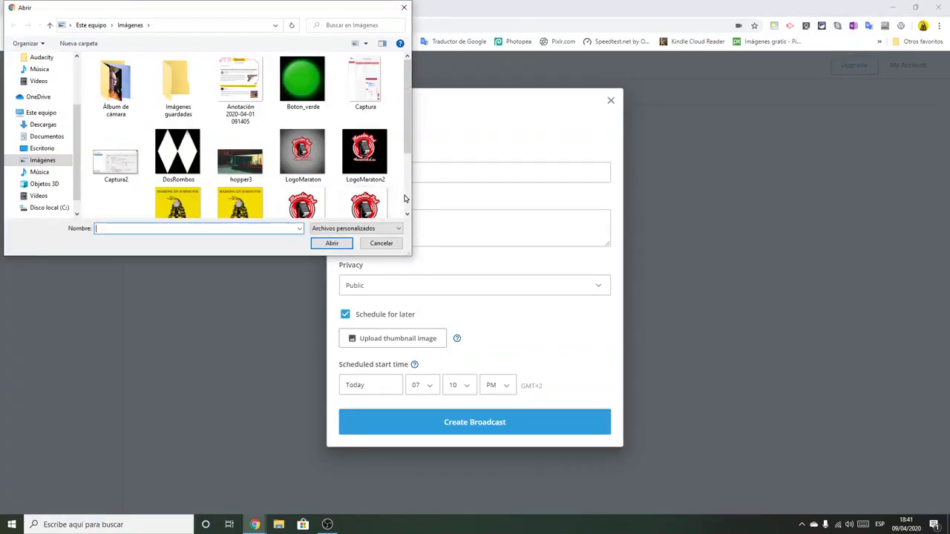
pyautogui.scroll(-2, 404, 198)
pyautogui.click(365, 182)
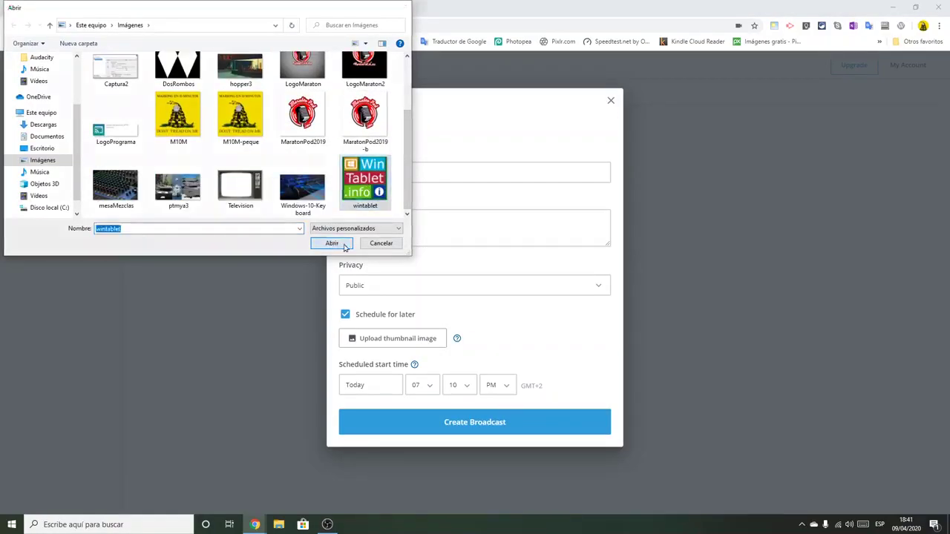
pyautogui.click(332, 243)
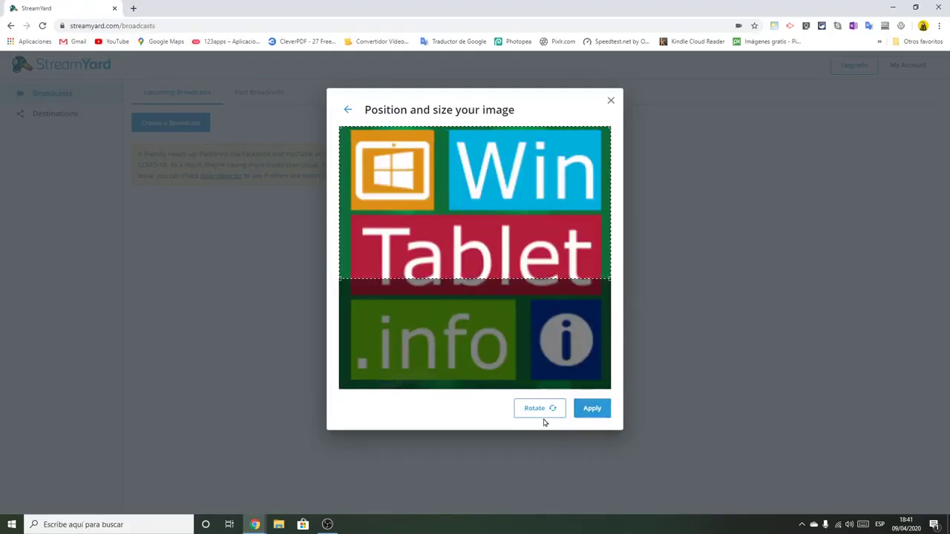
pyautogui.click(348, 110)
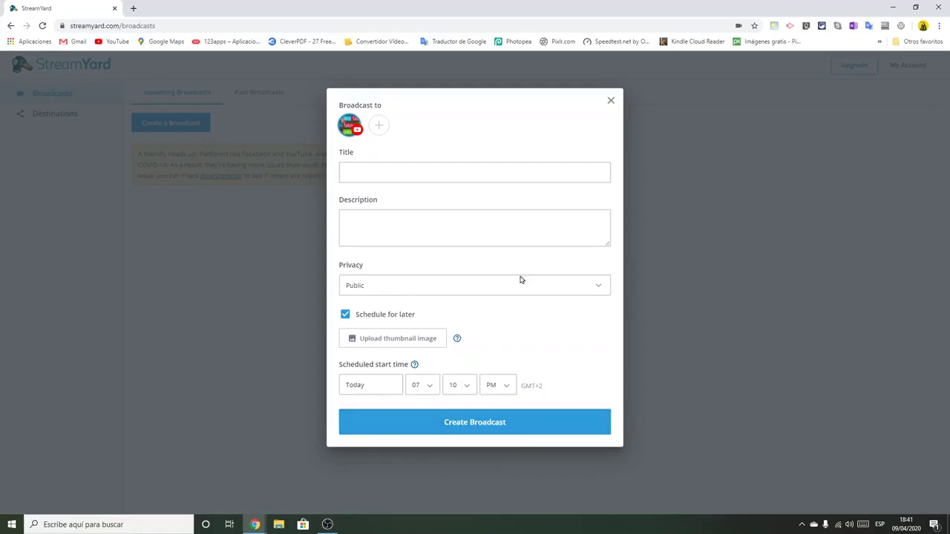
# Disable scheduling for later and discard the new broadcast form without creating the broadcast
pyautogui.click(346, 315)
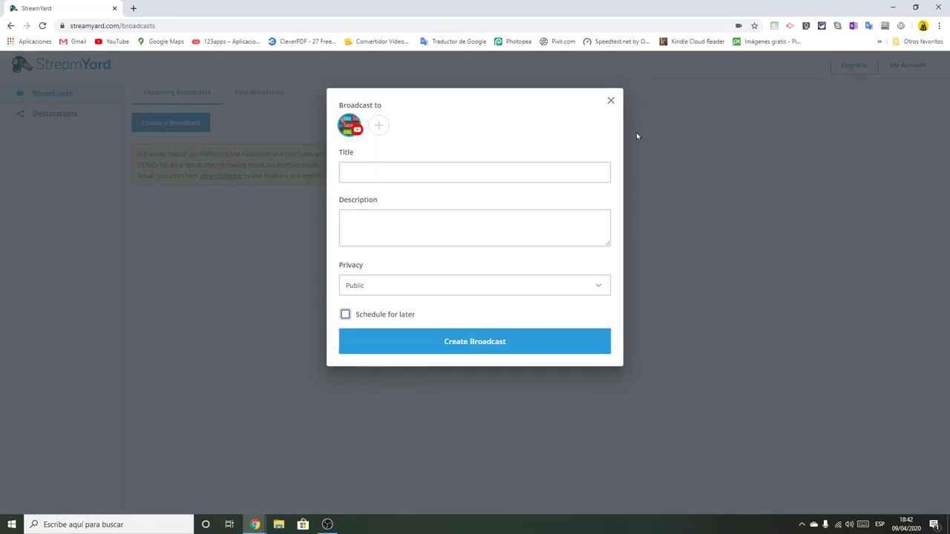
pyautogui.click(611, 101)
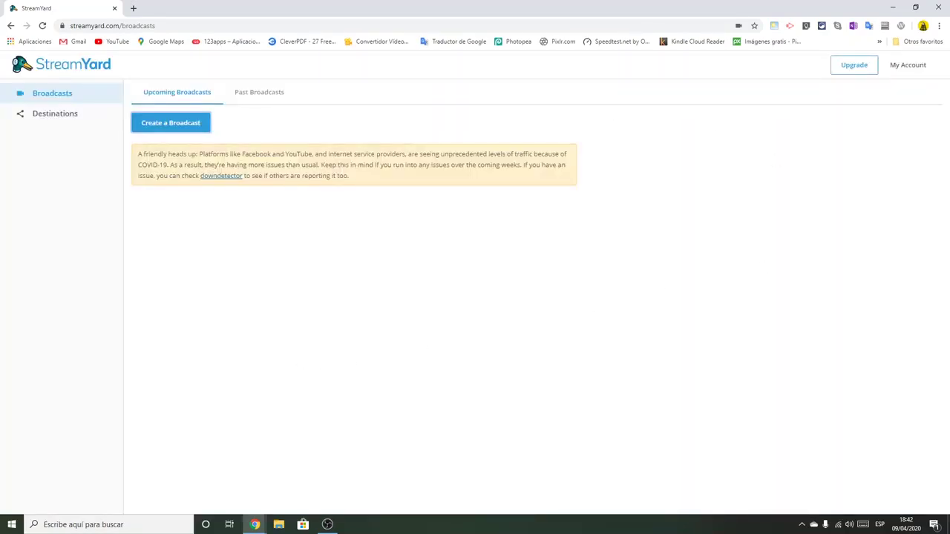
pyautogui.hotkey('alt', 'Tab')
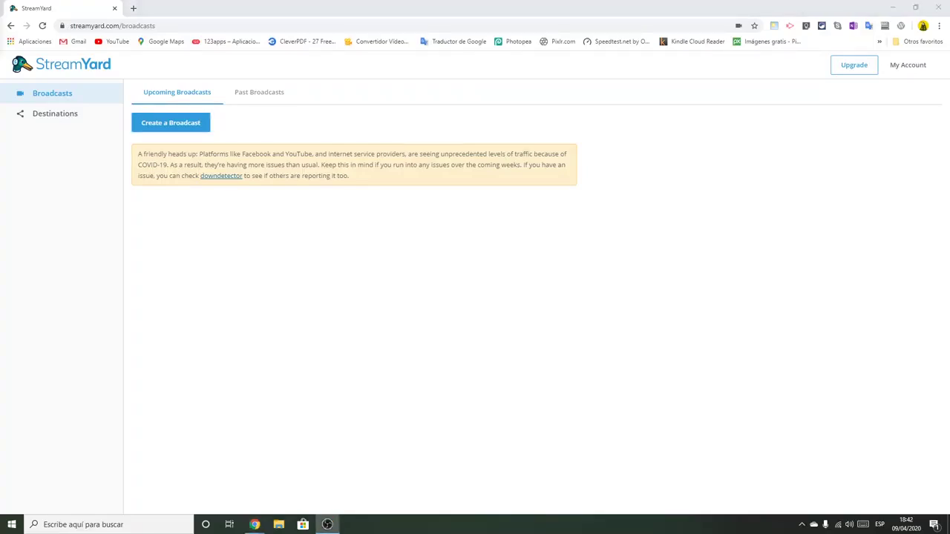